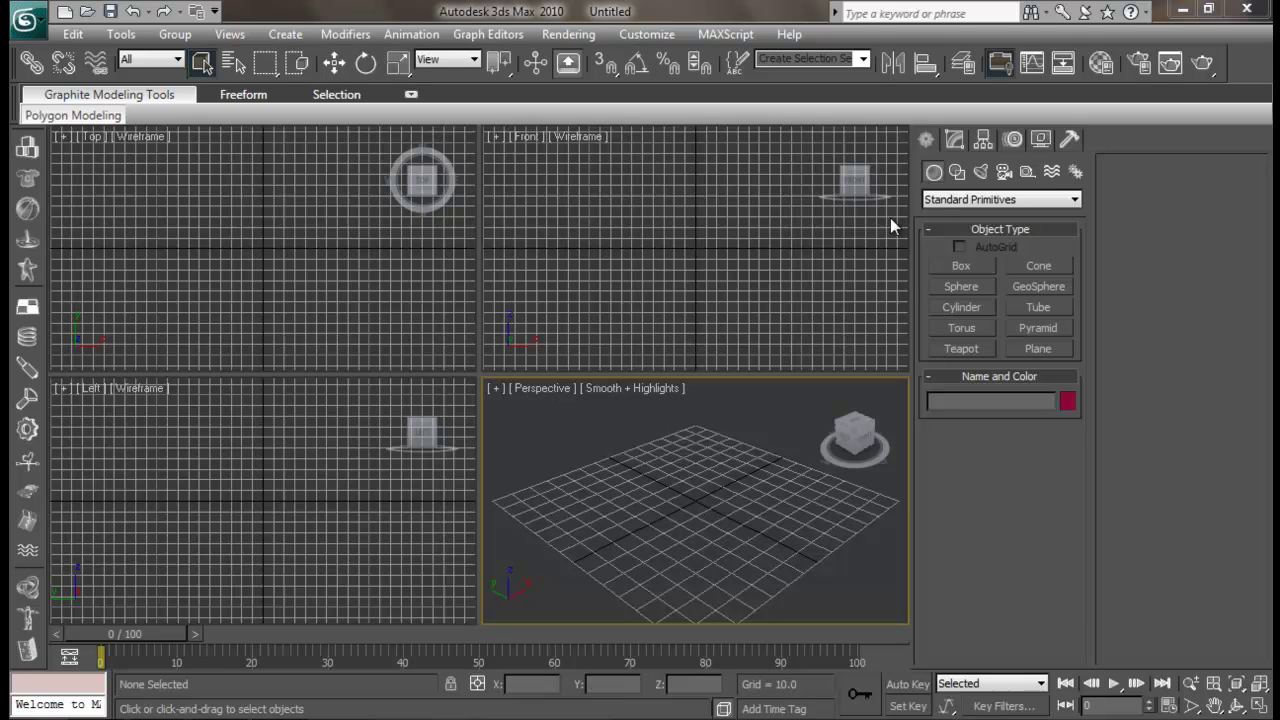
Open and close the geometry category list without changing the category.
click(937, 200)
click(938, 201)
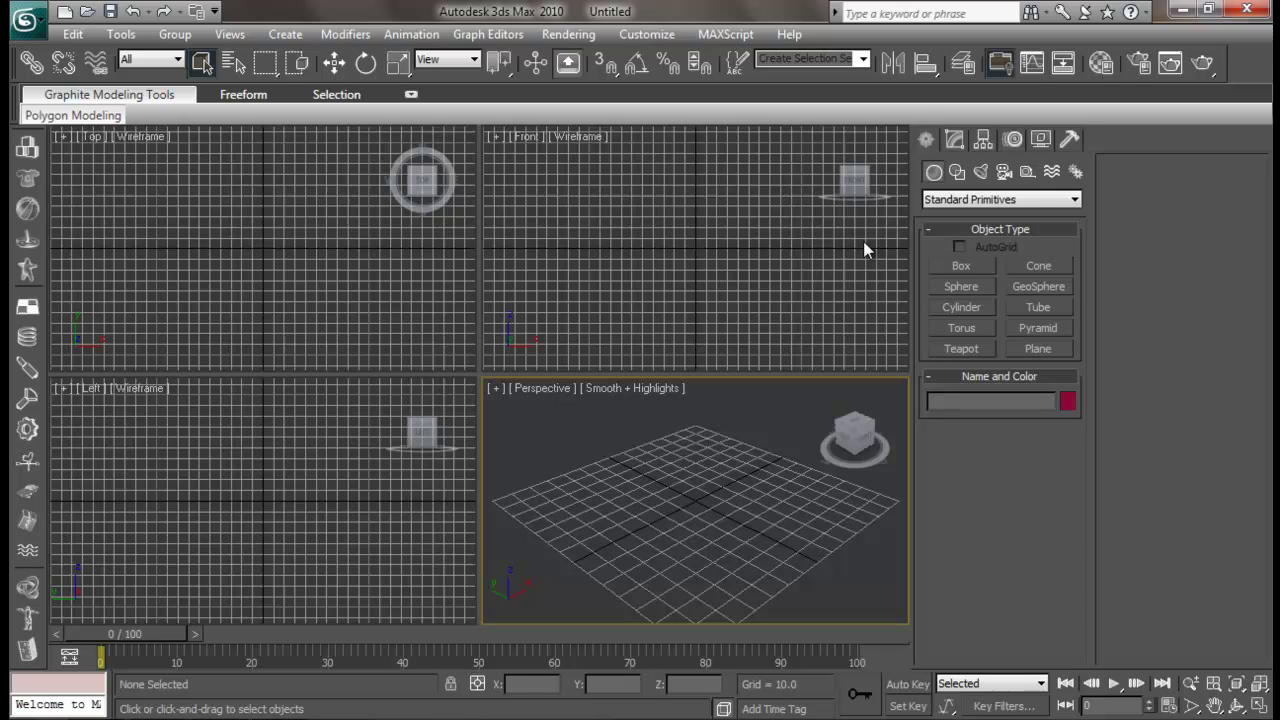
click(995, 199)
click(933, 174)
click(986, 205)
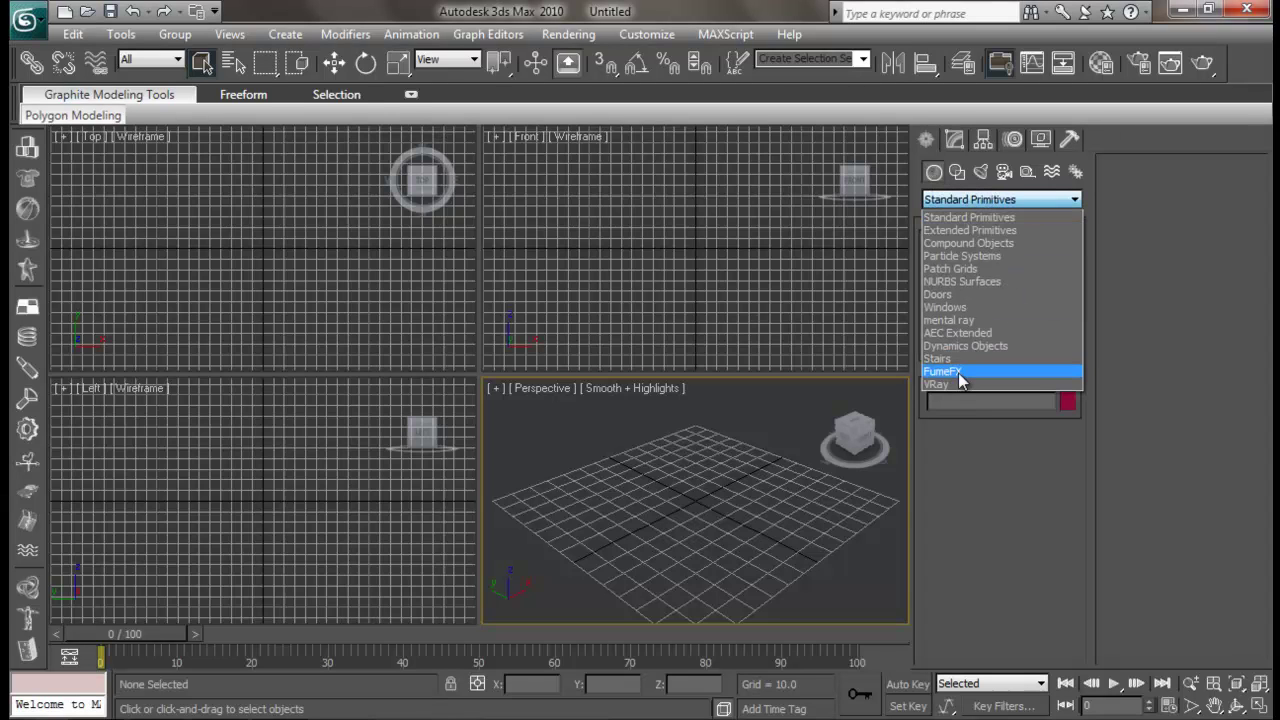
Browse the category lists of Helpers, Shapes, Lights, Cameras, Space Warps and Systems.
click(1029, 173)
click(1040, 198)
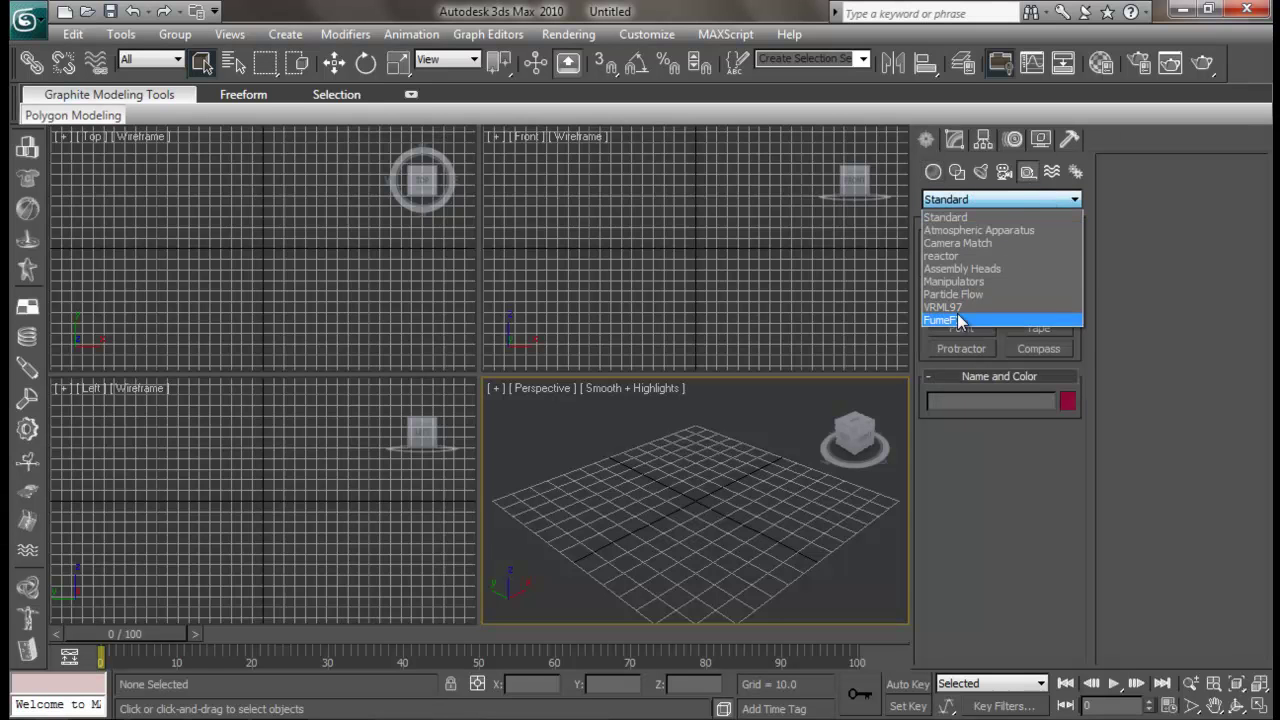
click(958, 169)
click(958, 169)
click(988, 199)
click(988, 199)
click(981, 172)
click(1001, 198)
click(1012, 208)
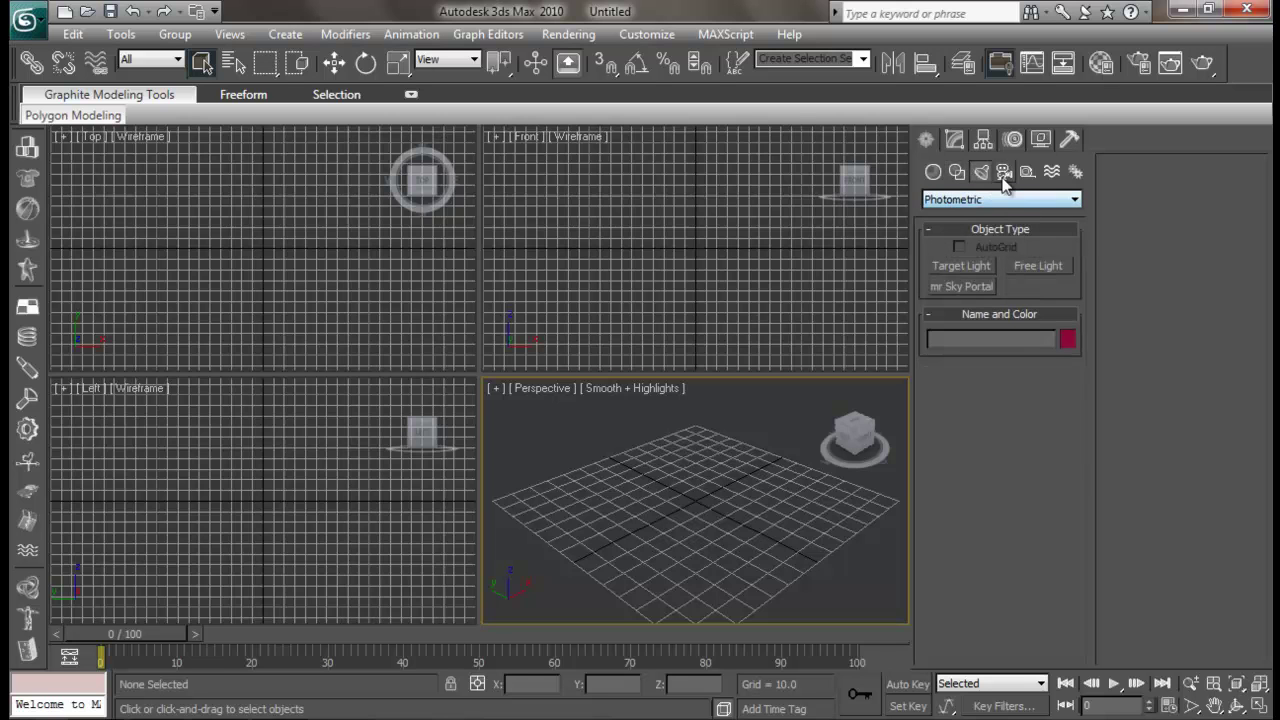
click(1004, 172)
click(1030, 199)
click(1027, 197)
click(1052, 172)
click(1070, 199)
click(1071, 196)
click(1075, 172)
click(1000, 199)
click(1000, 208)
Return to Geometry and choose the FumeFX category.
click(932, 172)
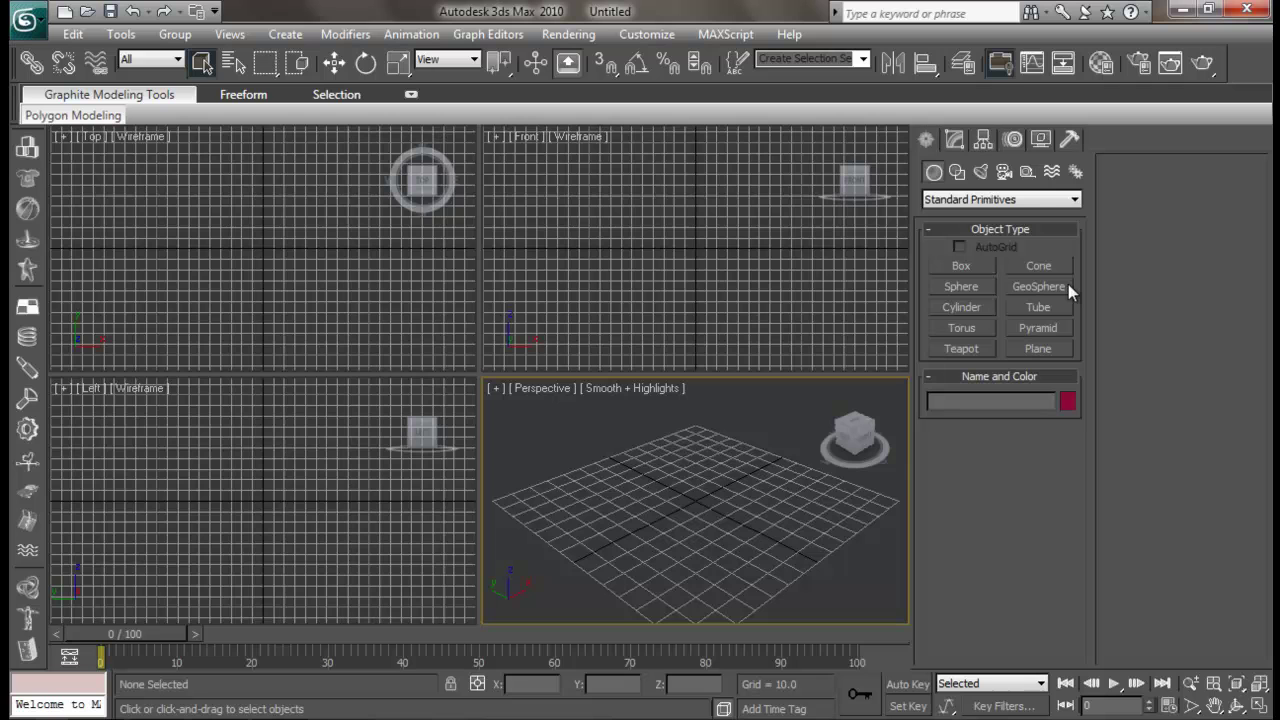
click(988, 205)
click(964, 369)
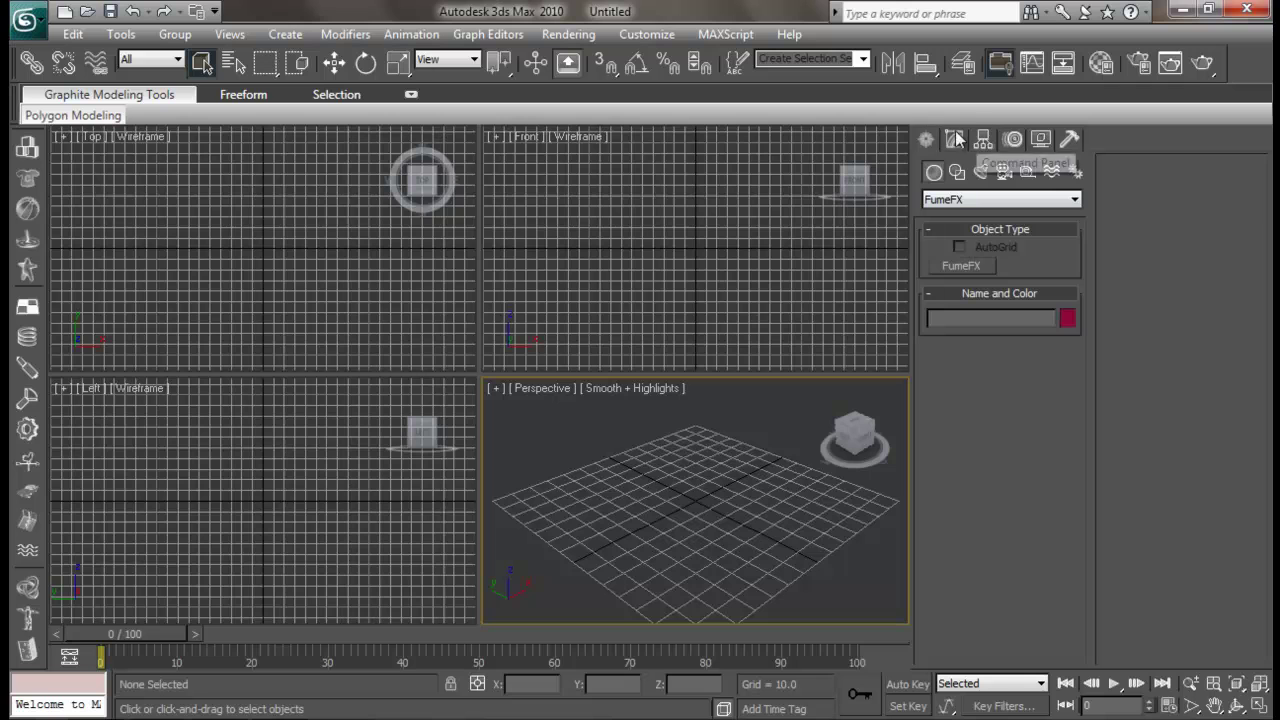
Draw a first FumeFX grid in the Perspective view, inspect it, then delete it.
click(980, 199)
click(975, 373)
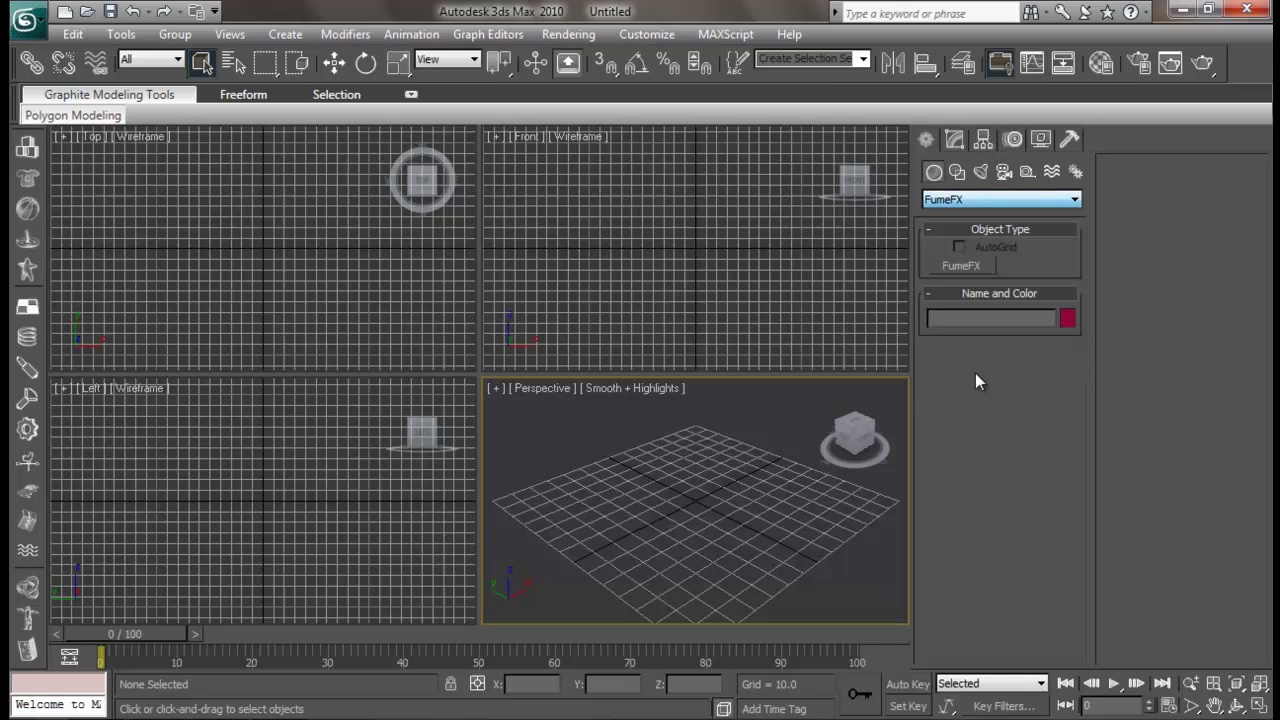
click(960, 266)
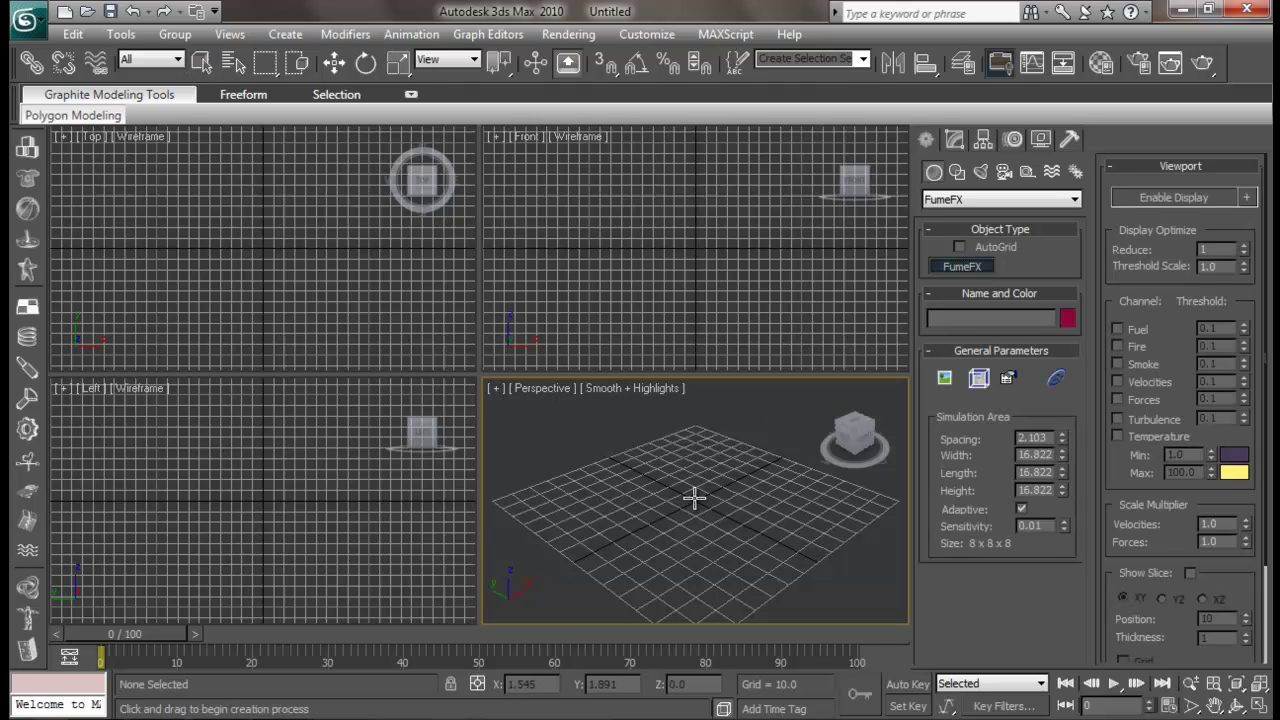
drag(695, 497, 681, 640)
click(700, 443)
right_click(703, 444)
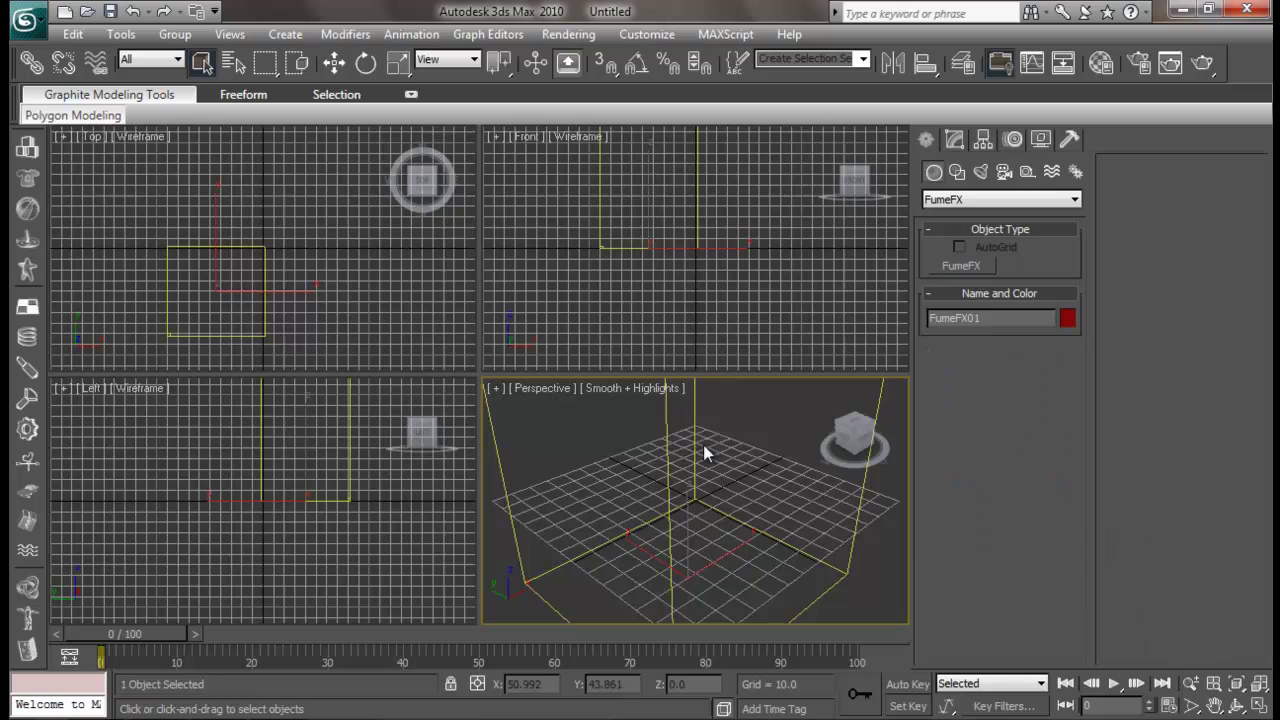
alt+middle_drag(735, 445, 700, 496)
key(Delete)
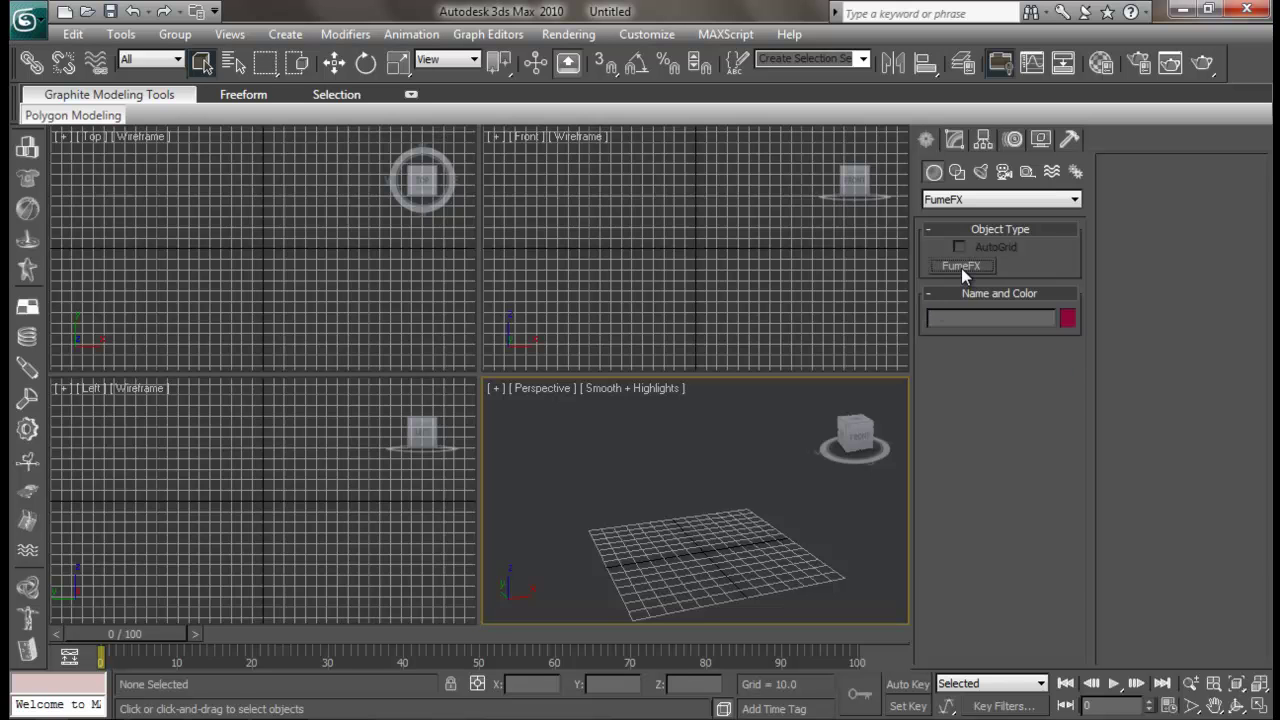
Redraw the FumeFX grid at 158.66 × 158.66 with height 196.14 and orbit to check it.
click(961, 266)
click(702, 549)
drag(702, 549, 664, 612)
click(685, 425)
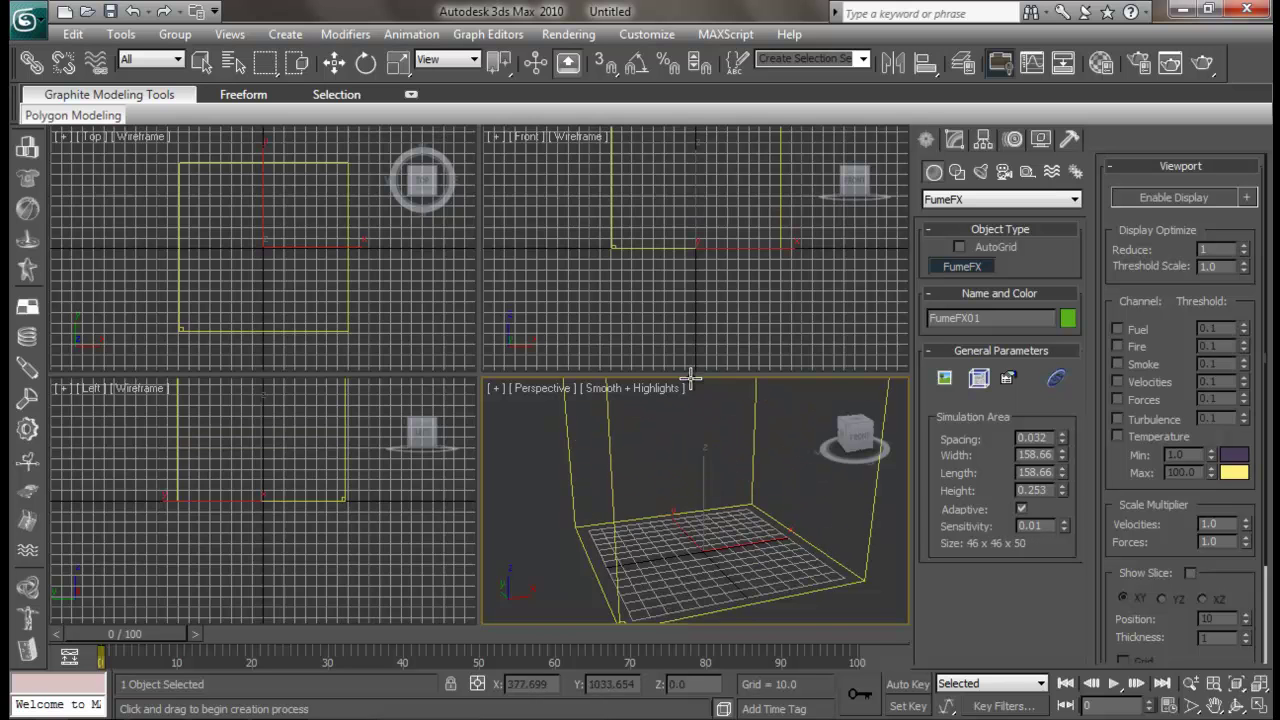
scroll(749, 443, down, 3)
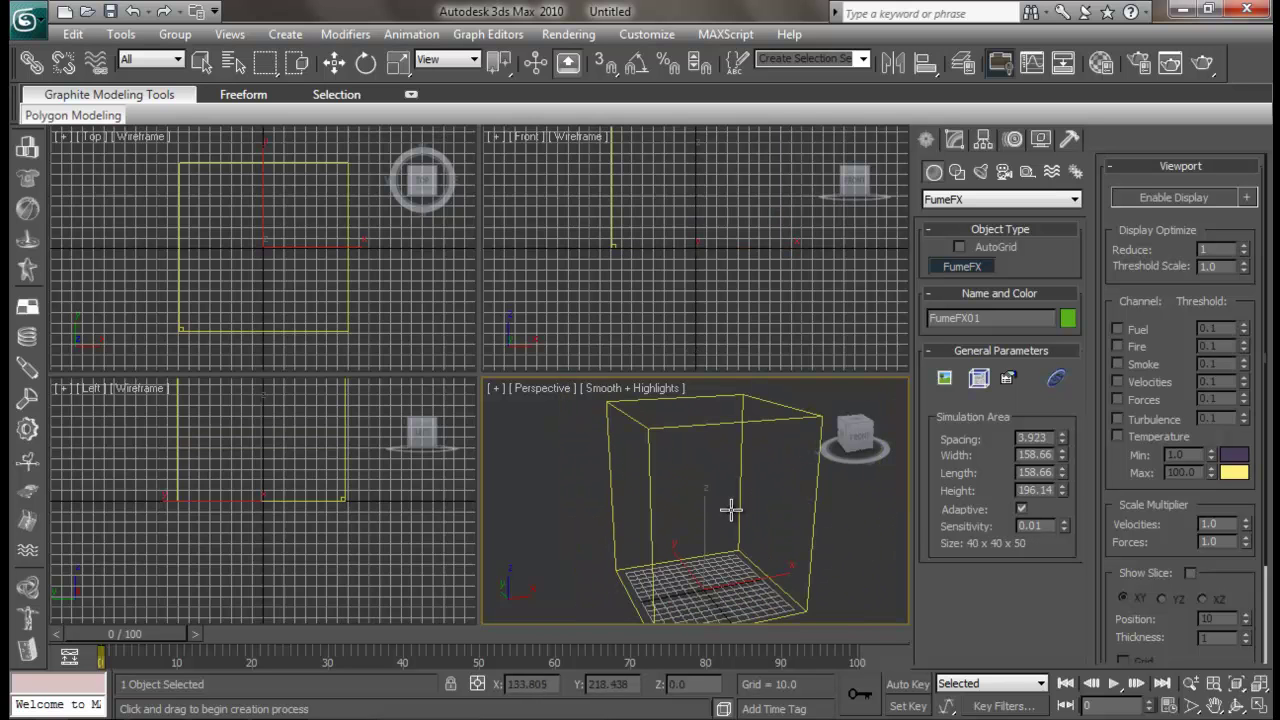
alt+middle_drag(777, 496, 736, 478)
alt+middle_drag(749, 434, 748, 432)
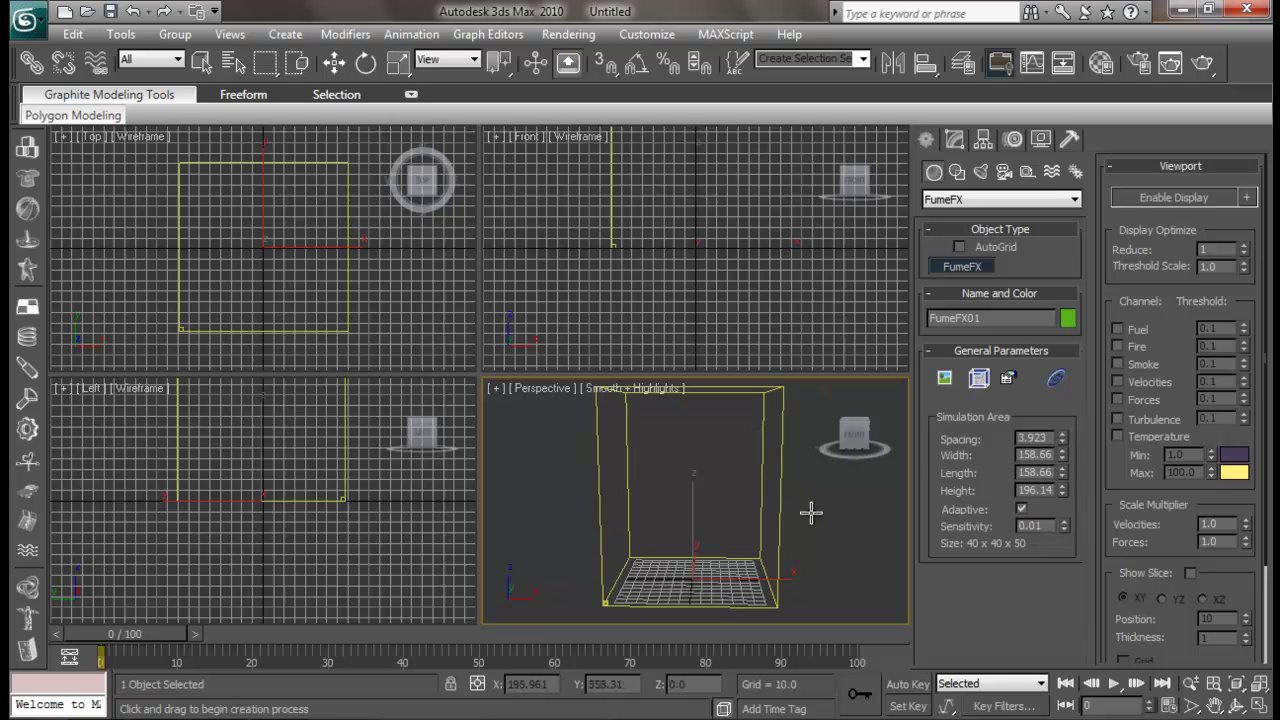
right_click(732, 443)
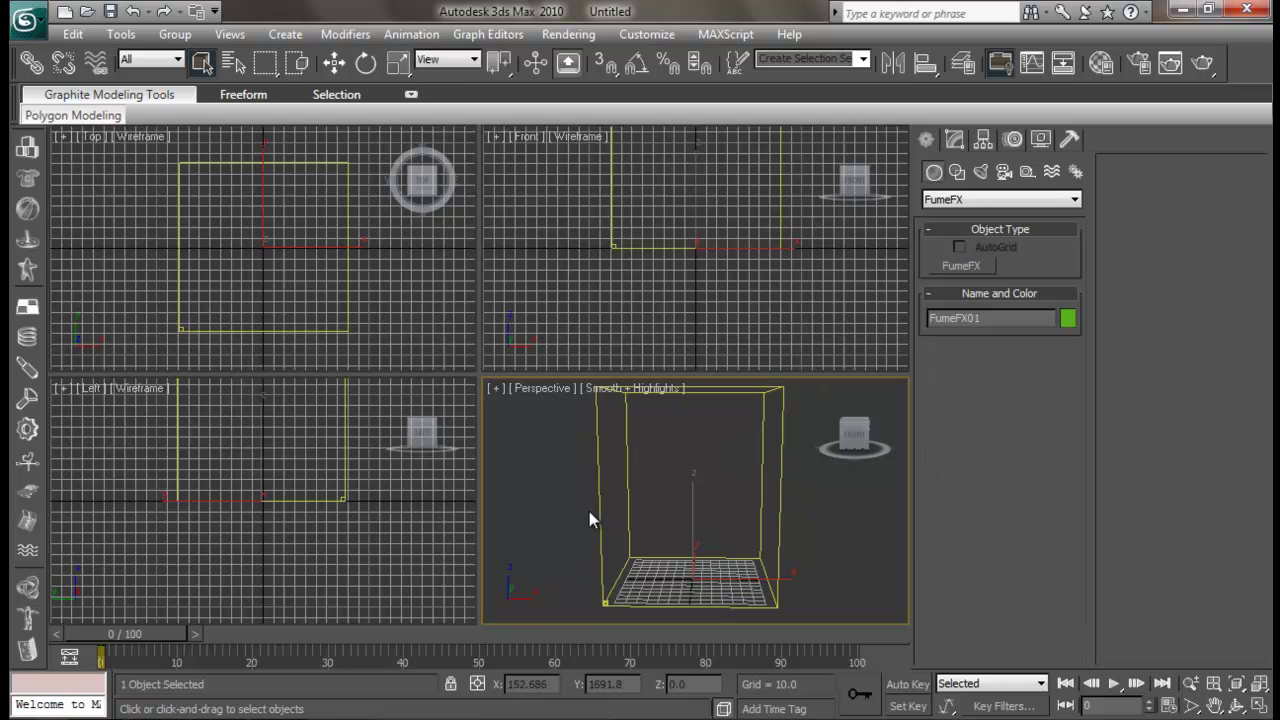
mouse_move(669, 517)
alt+middle_down()
mouse_move(652, 507)
mouse_move(680, 503)
mouse_move(703, 437)
mouse_move(699, 473)
mouse_move(661, 512)
alt+middle_up()
alt+middle_drag(634, 558, 608, 562)
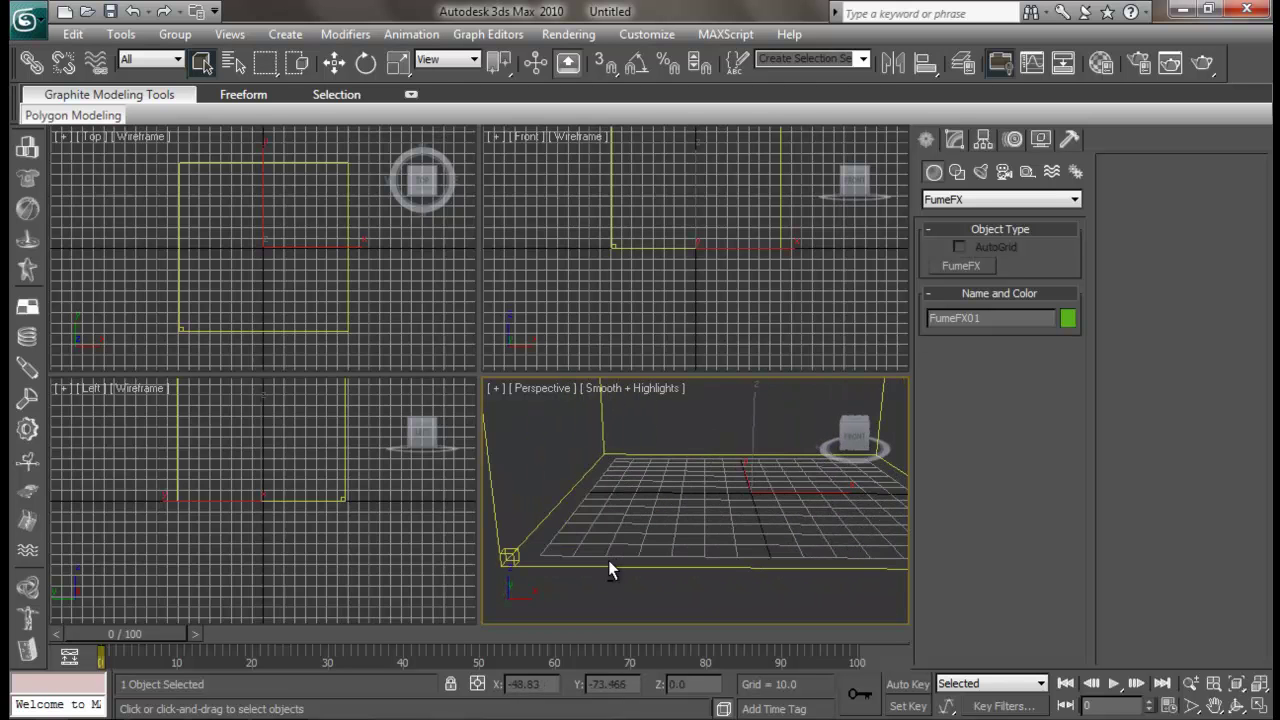
alt+middle_drag(623, 505, 704, 506)
scroll(709, 517, down, 6)
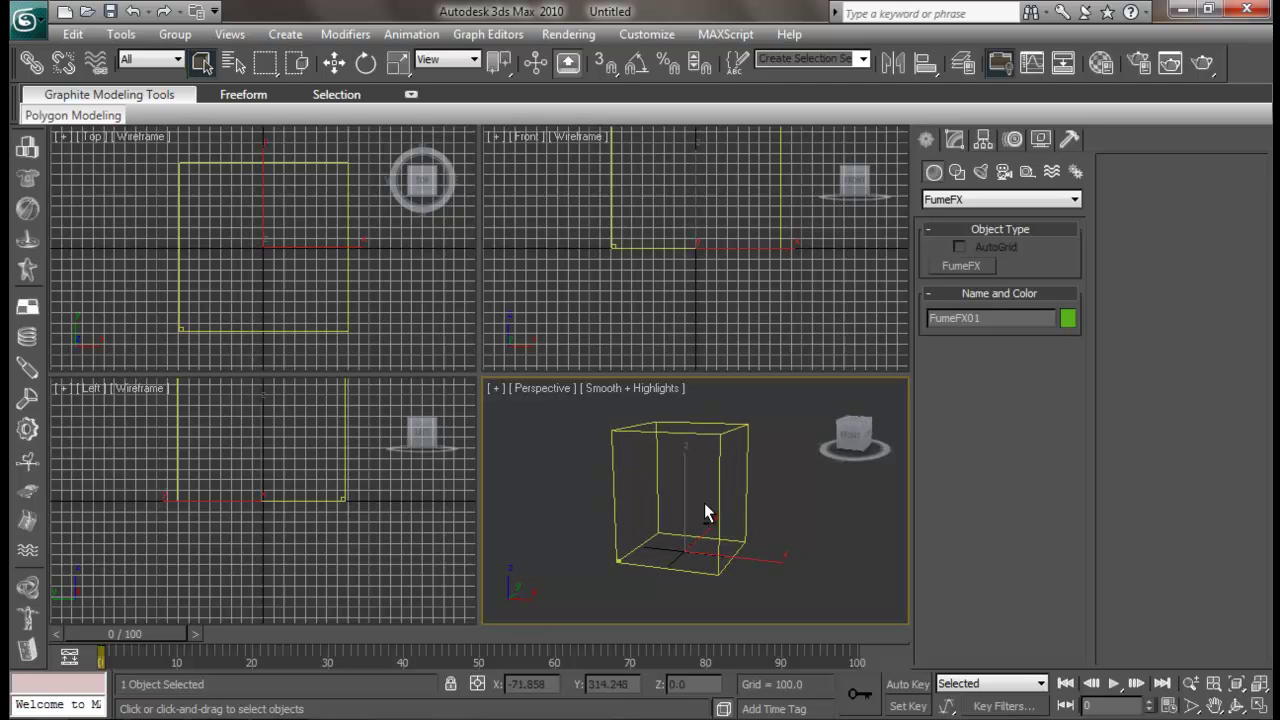
alt+middle_drag(660, 477, 744, 489)
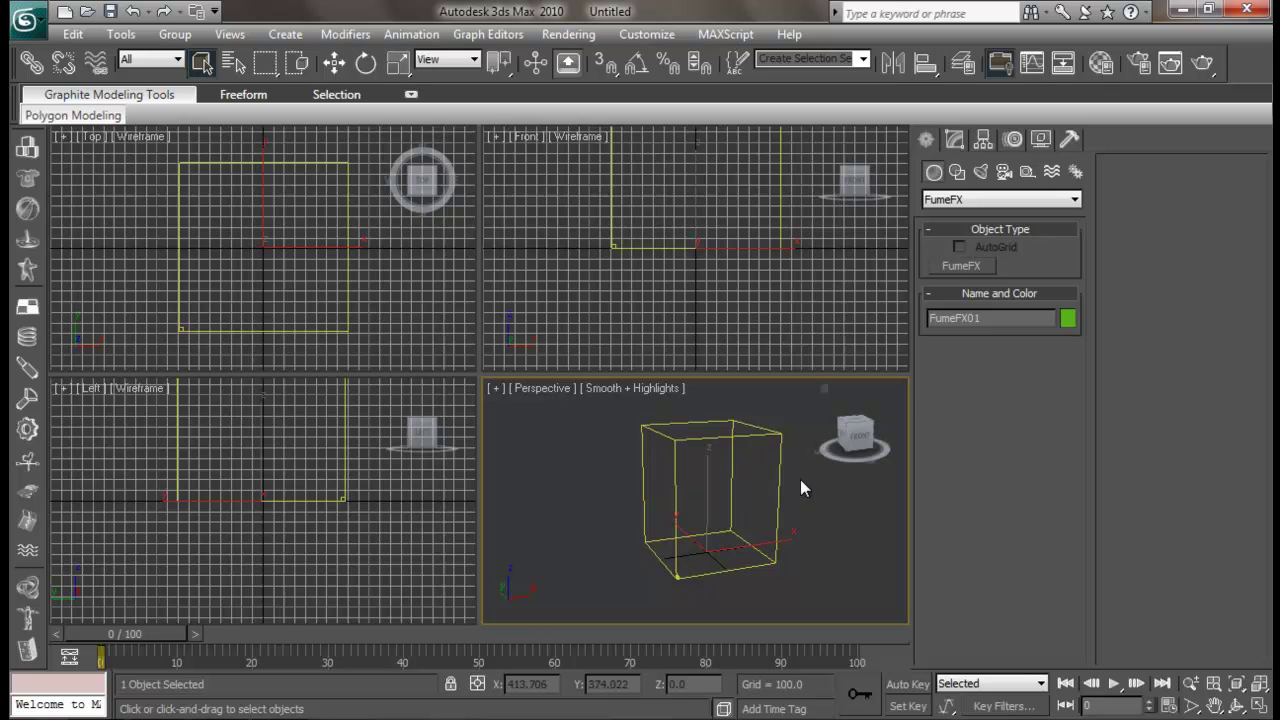
middle_drag(743, 453, 677, 471)
scroll(640, 466, up, 3)
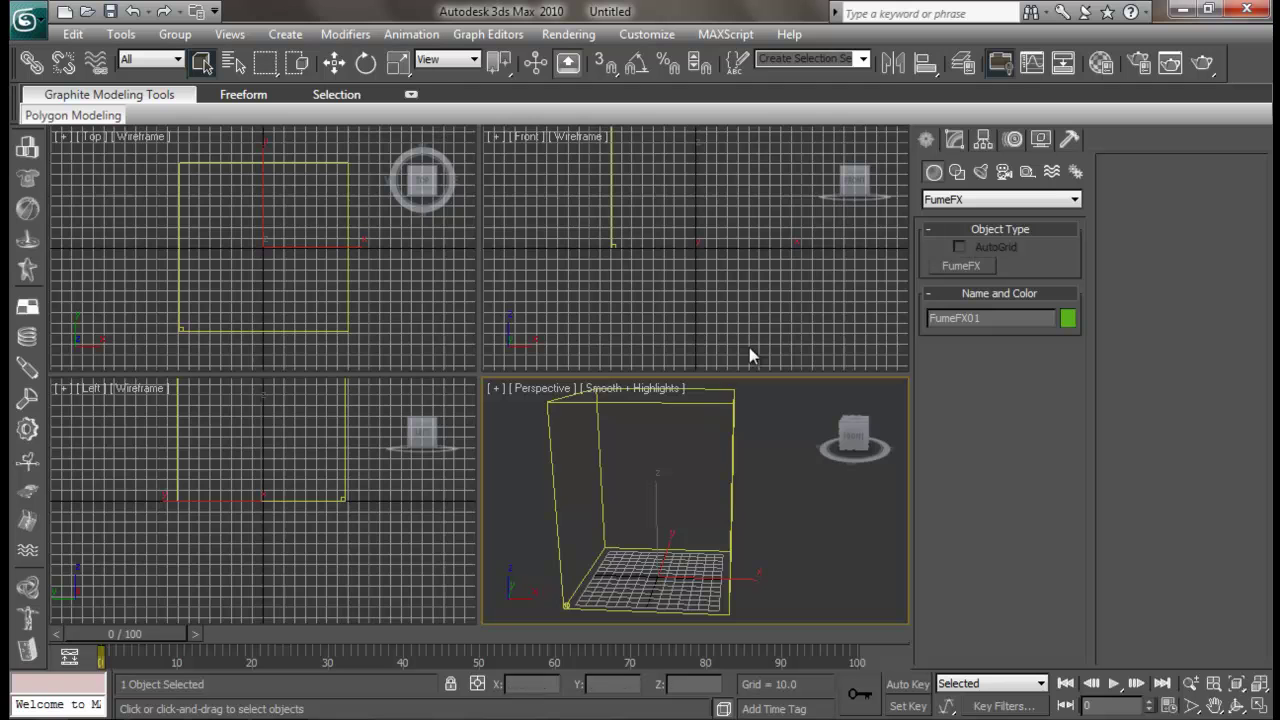
alt+middle_drag(736, 488, 774, 457)
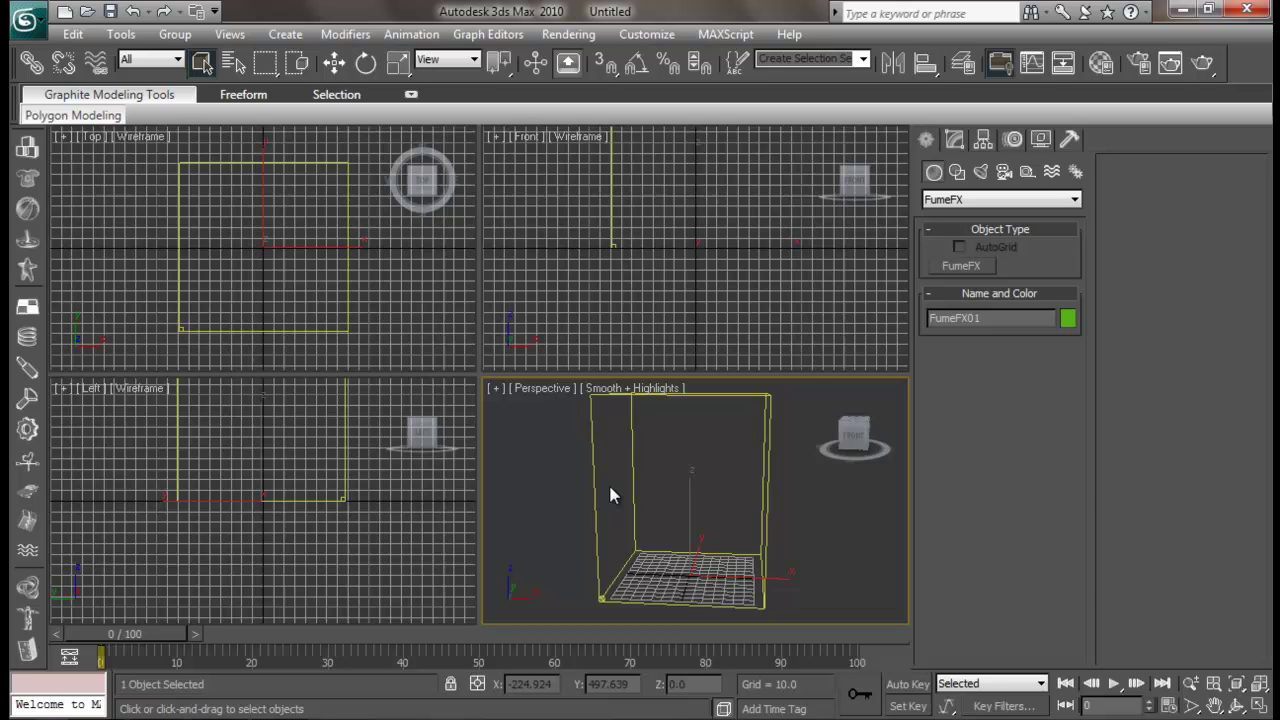
alt+middle_drag(642, 505, 679, 484)
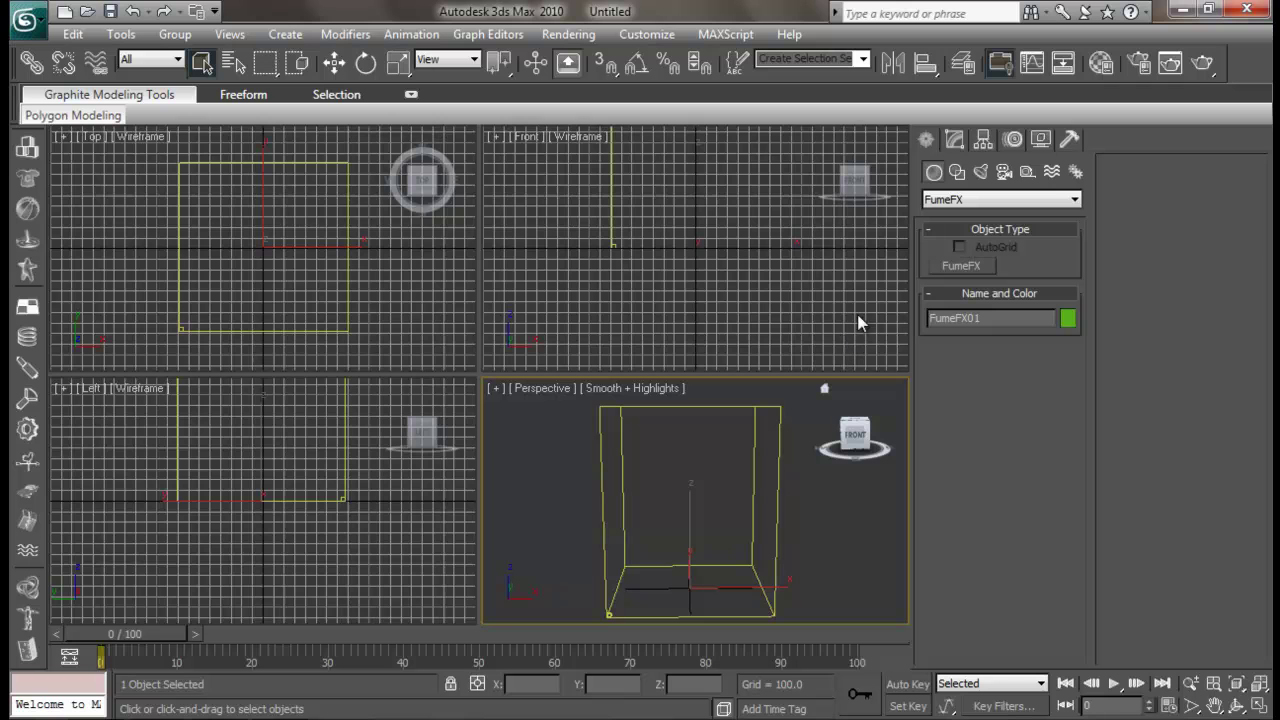
Switch to Helpers and choose the FumeFX helper category.
click(1036, 176)
click(1015, 200)
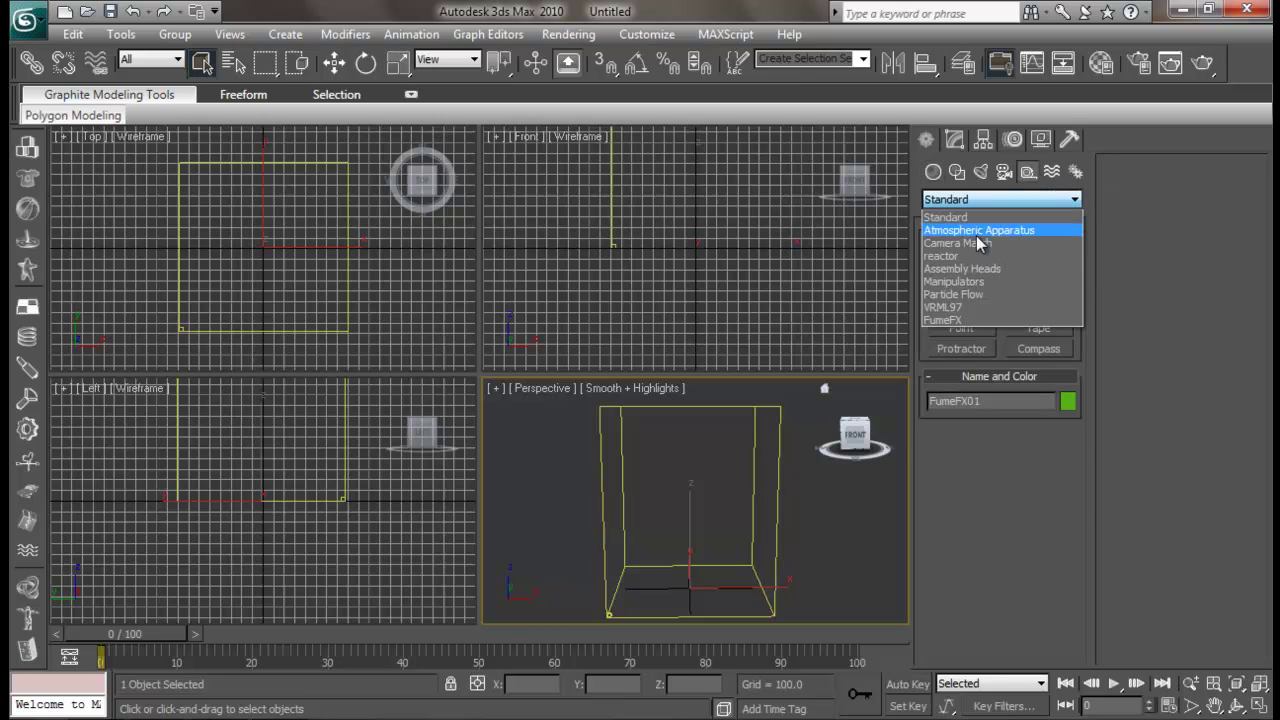
click(955, 319)
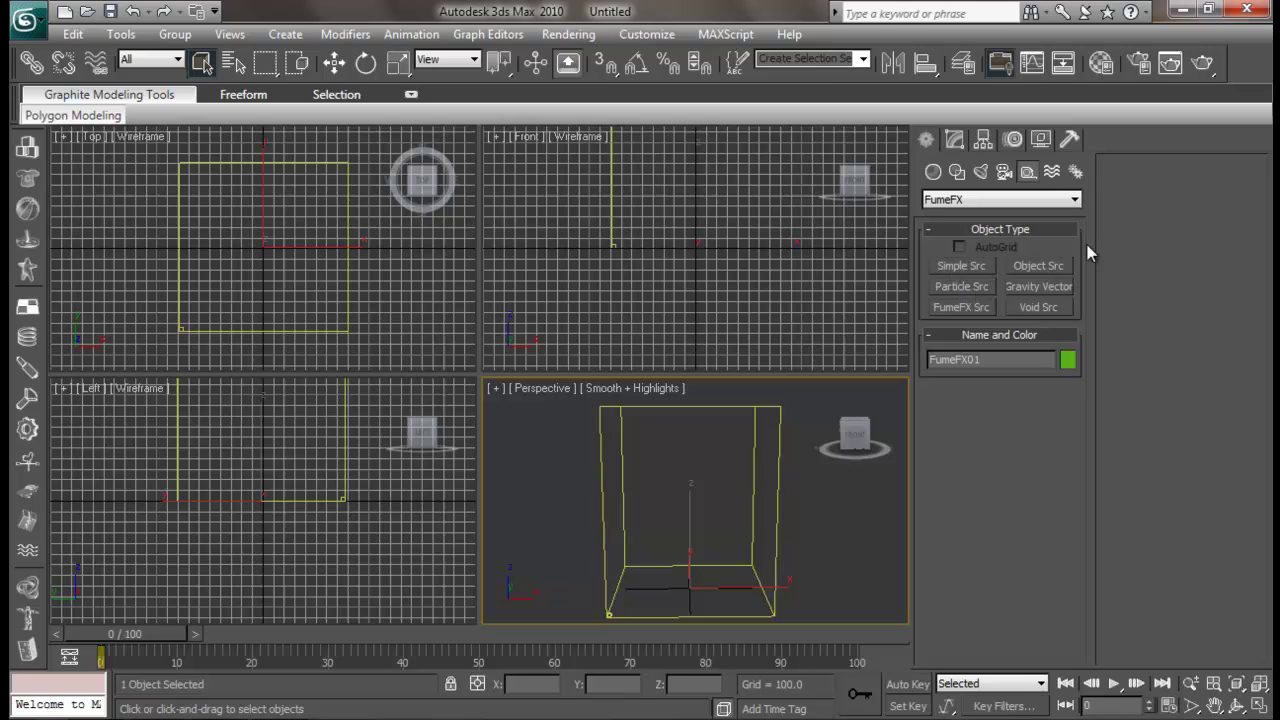
Orbit and reposition the Perspective view to a front-facing view of the grid.
click(755, 418)
alt+middle_drag(755, 424, 712, 450)
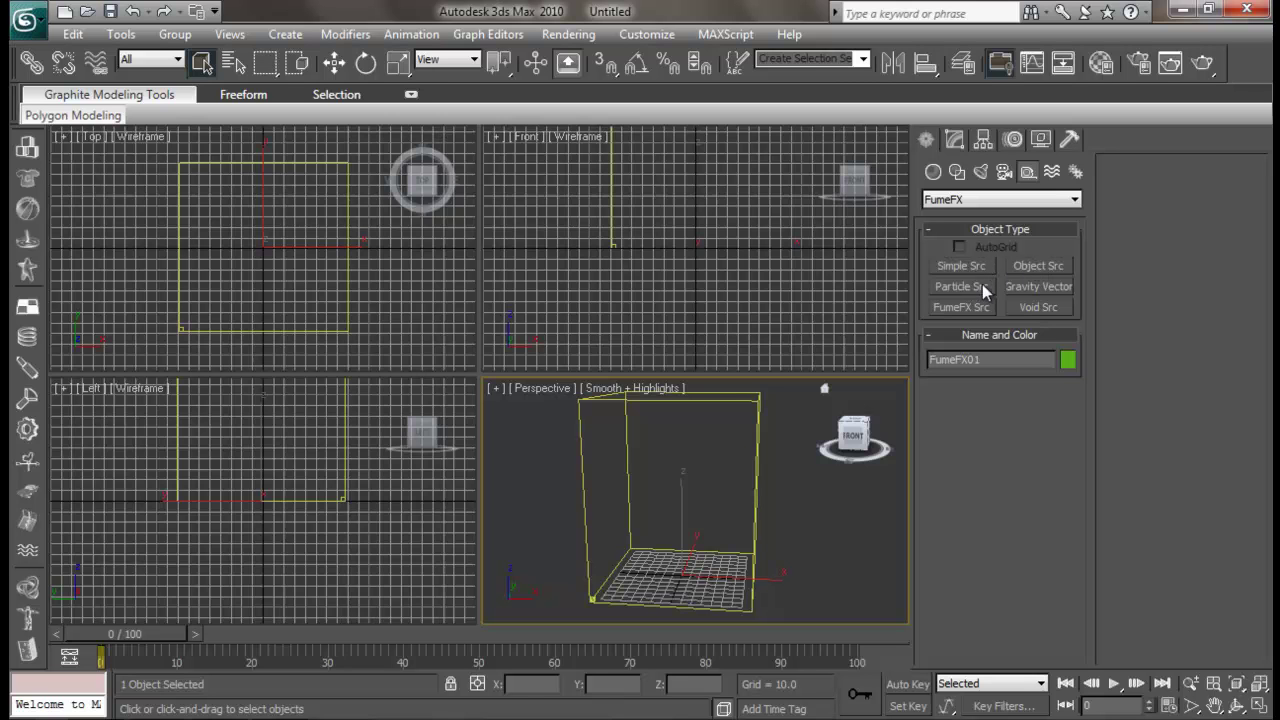
middle_drag(775, 417, 700, 457)
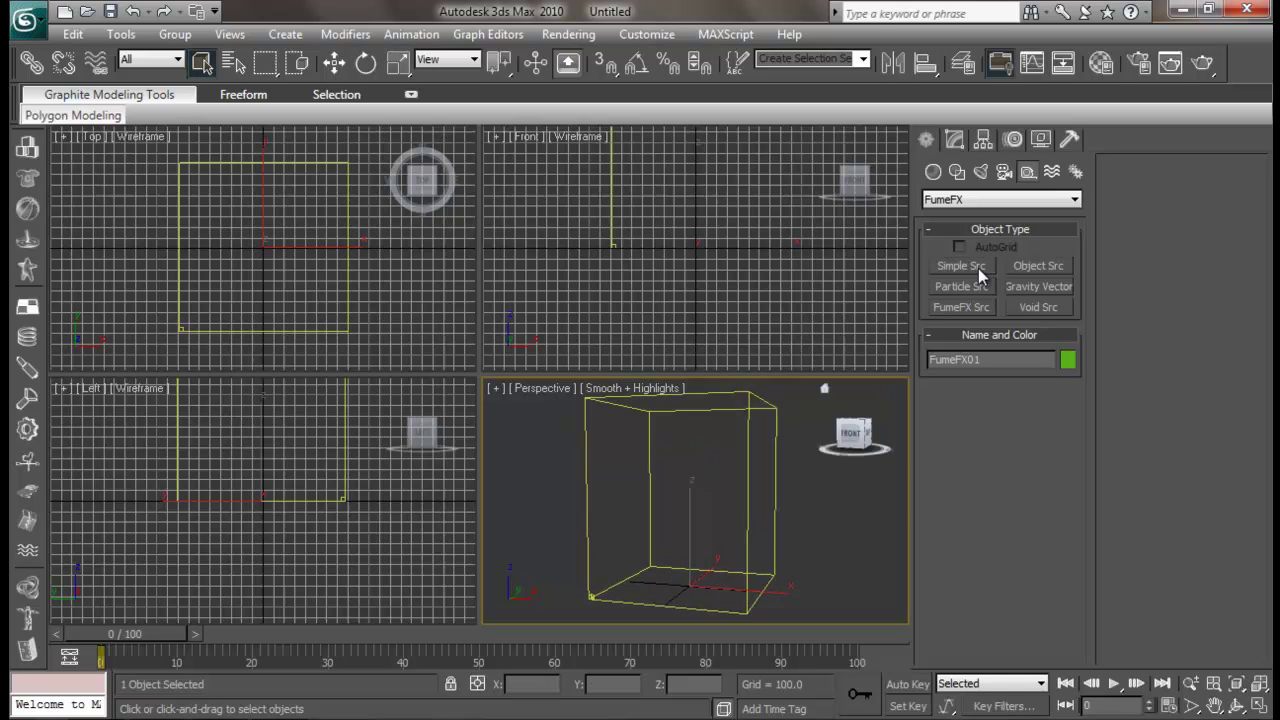
middle_drag(724, 525, 723, 503)
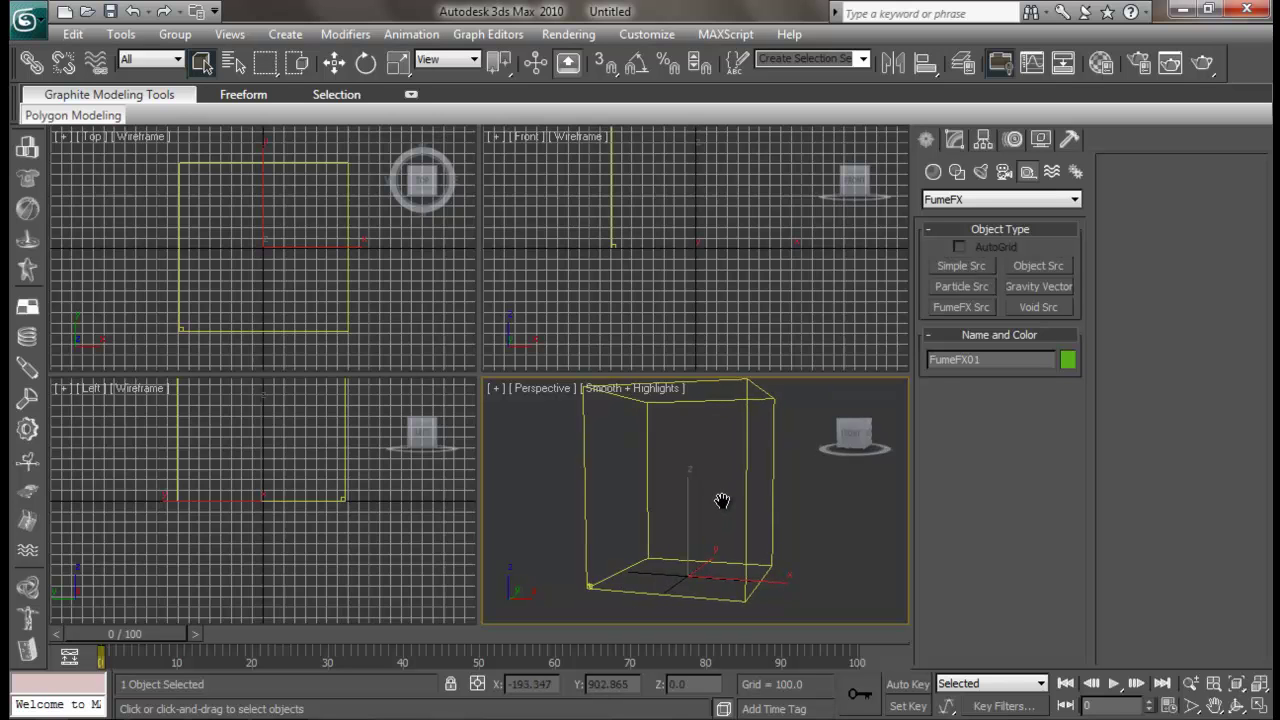
alt+middle_drag(640, 500, 600, 515)
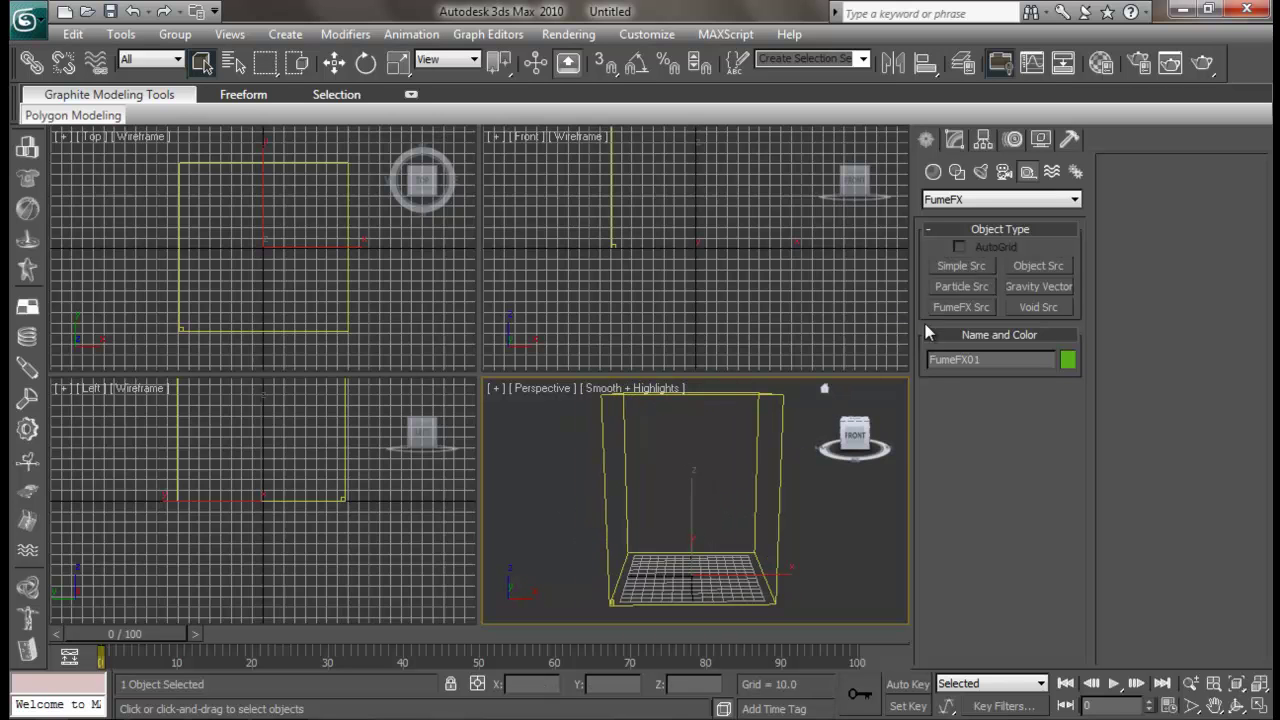
Place a FumeFX Simple Src sphere at the centre of the grid floor.
click(958, 266)
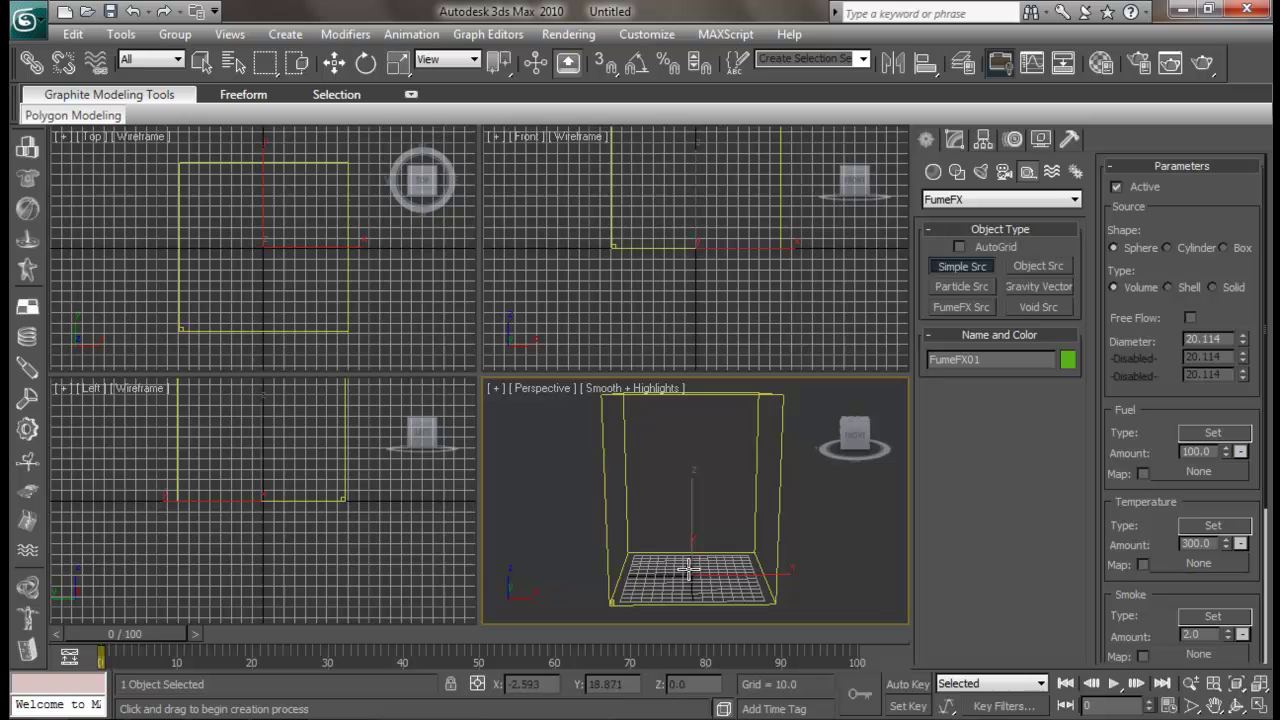
drag(690, 572, 702, 577)
right_click(683, 505)
alt+middle_drag(682, 500, 734, 558)
scroll(740, 535, down, 3)
alt+middle_drag(748, 510, 740, 477)
Zero the source's X and Y positions and raise it to Z 26.681.
click(708, 233)
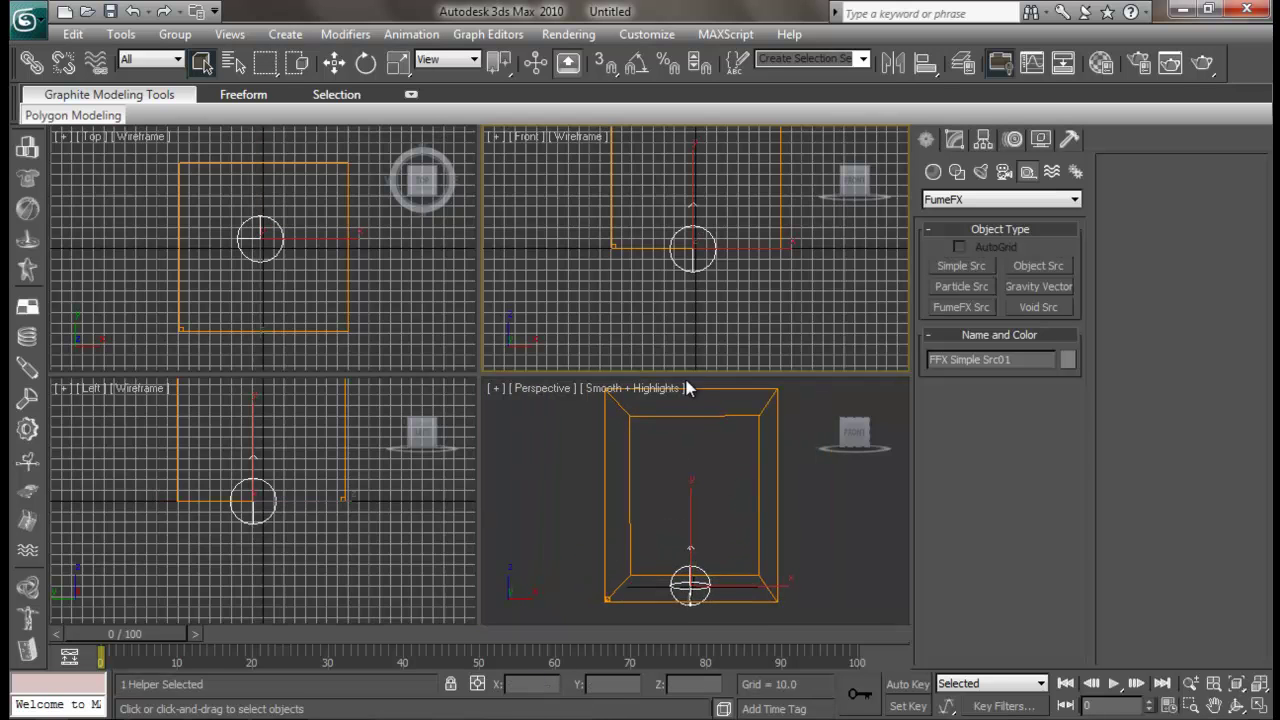
key(w)
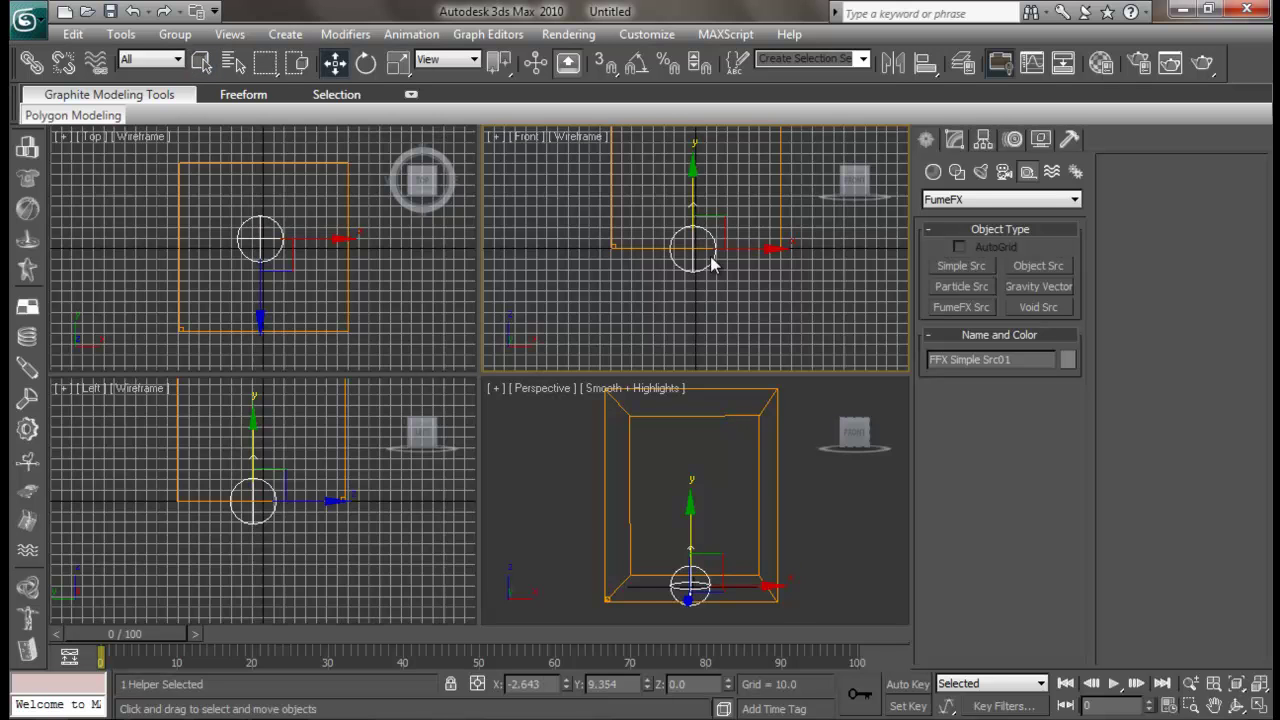
right_click(567, 689)
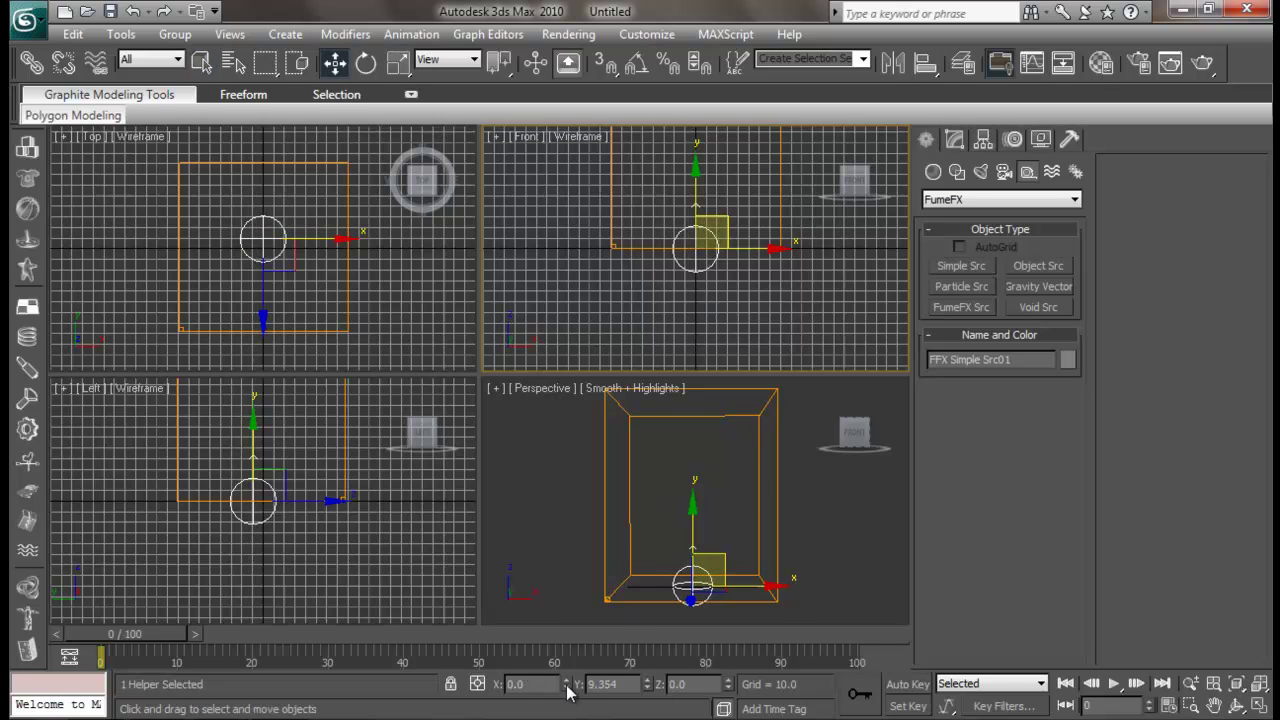
right_click(647, 685)
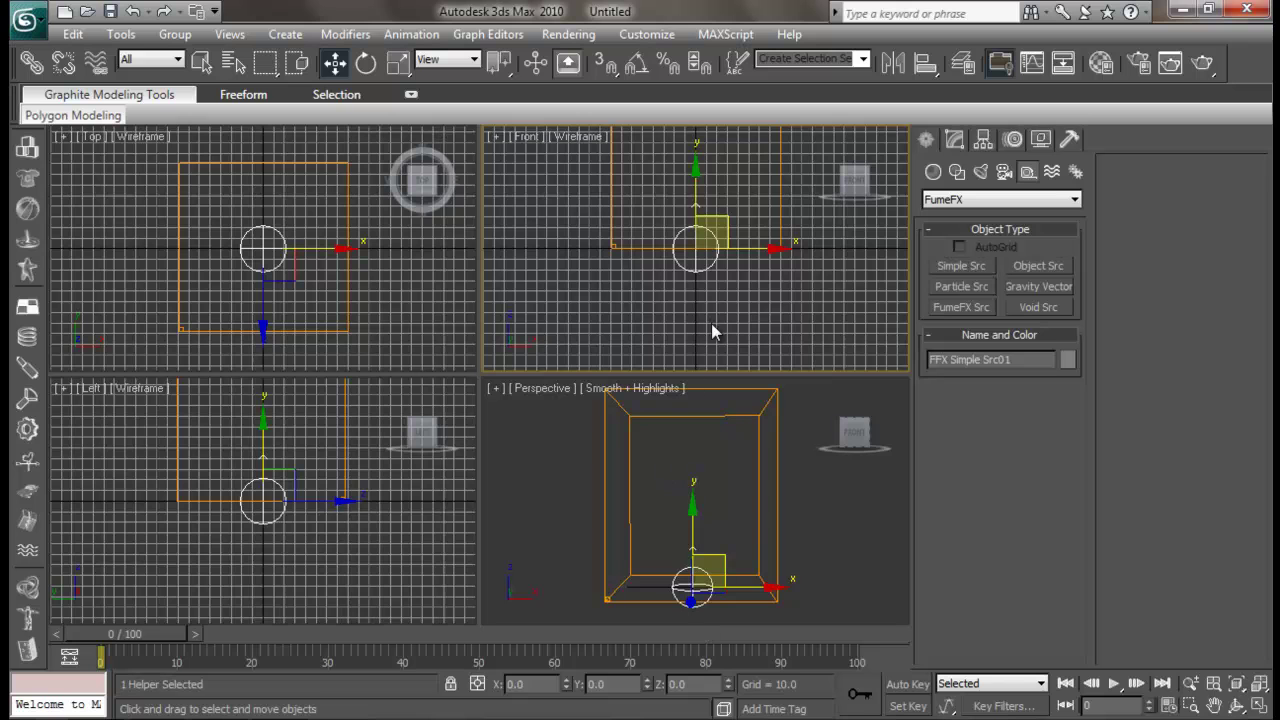
drag(695, 189, 697, 158)
middle_drag(697, 158, 740, 271)
scroll(745, 300, down, 2)
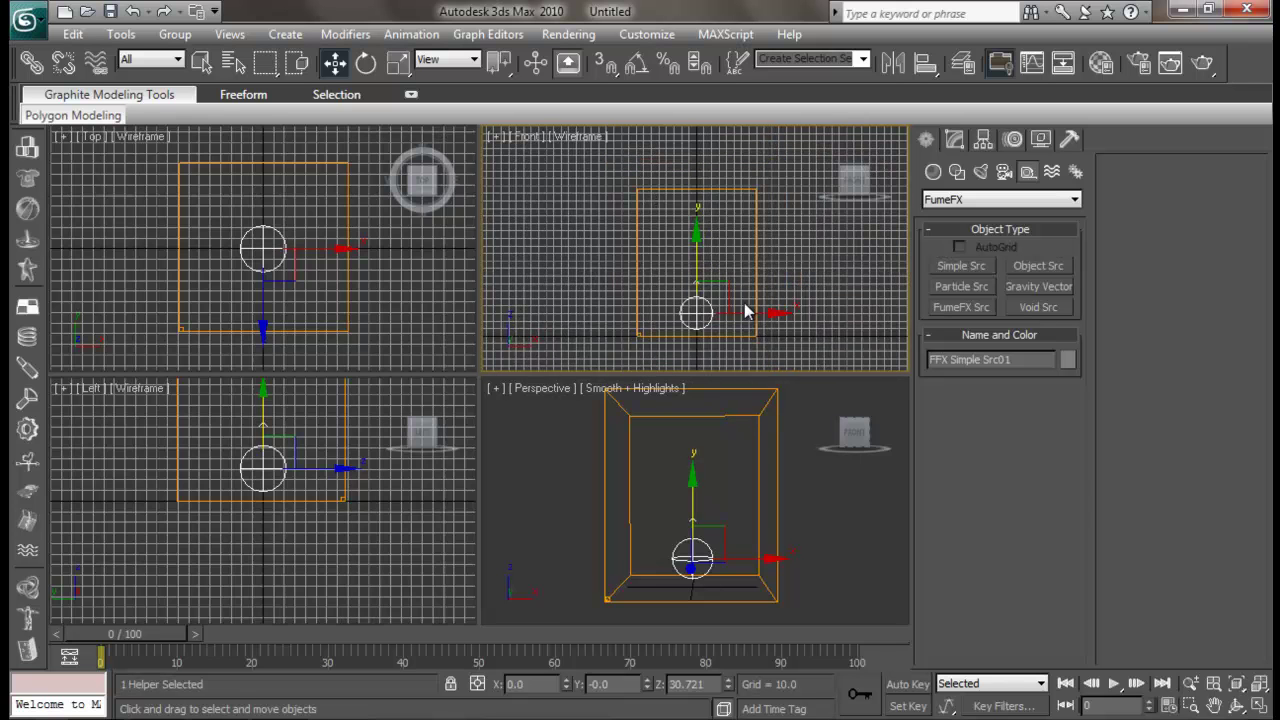
mouse_move(700, 229)
mouse_down()
mouse_move(697, 276)
mouse_move(698, 242)
mouse_up()
scroll(705, 300, up, 3)
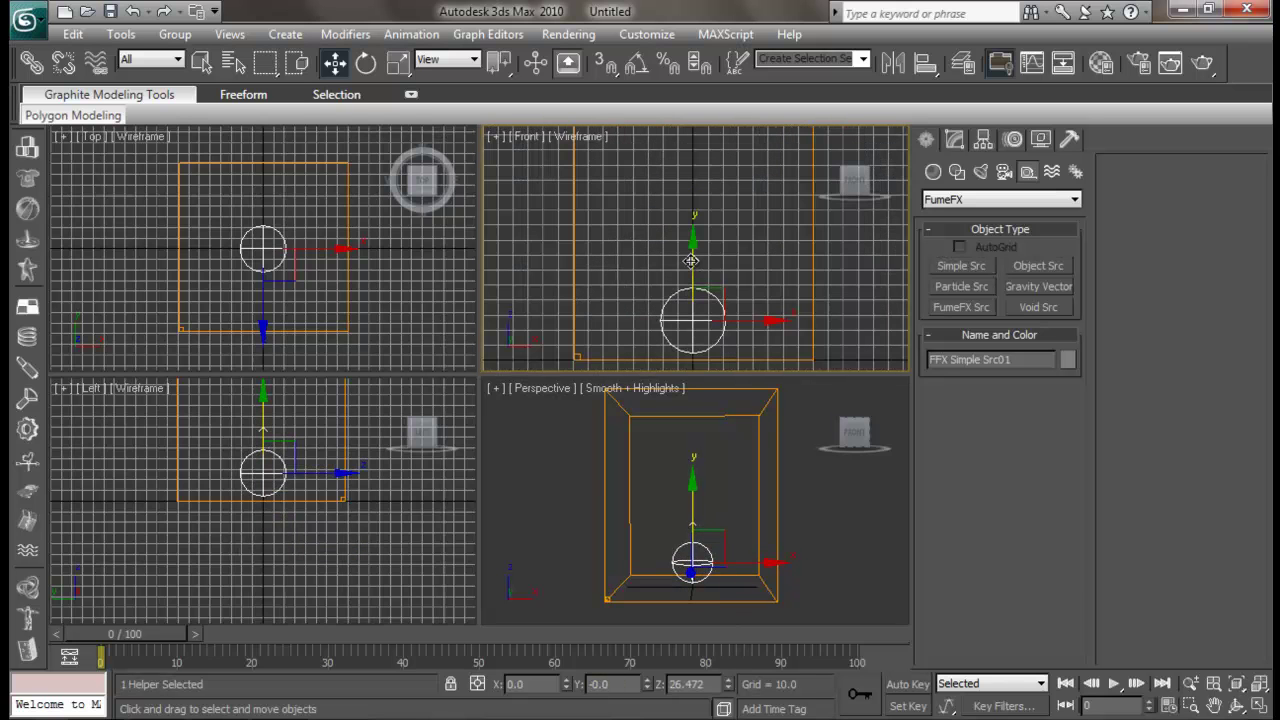
drag(692, 253, 692, 251)
mouse_move(763, 510)
middle_down()
mouse_move(746, 549)
mouse_move(737, 514)
mouse_move(728, 528)
mouse_move(772, 489)
middle_up()
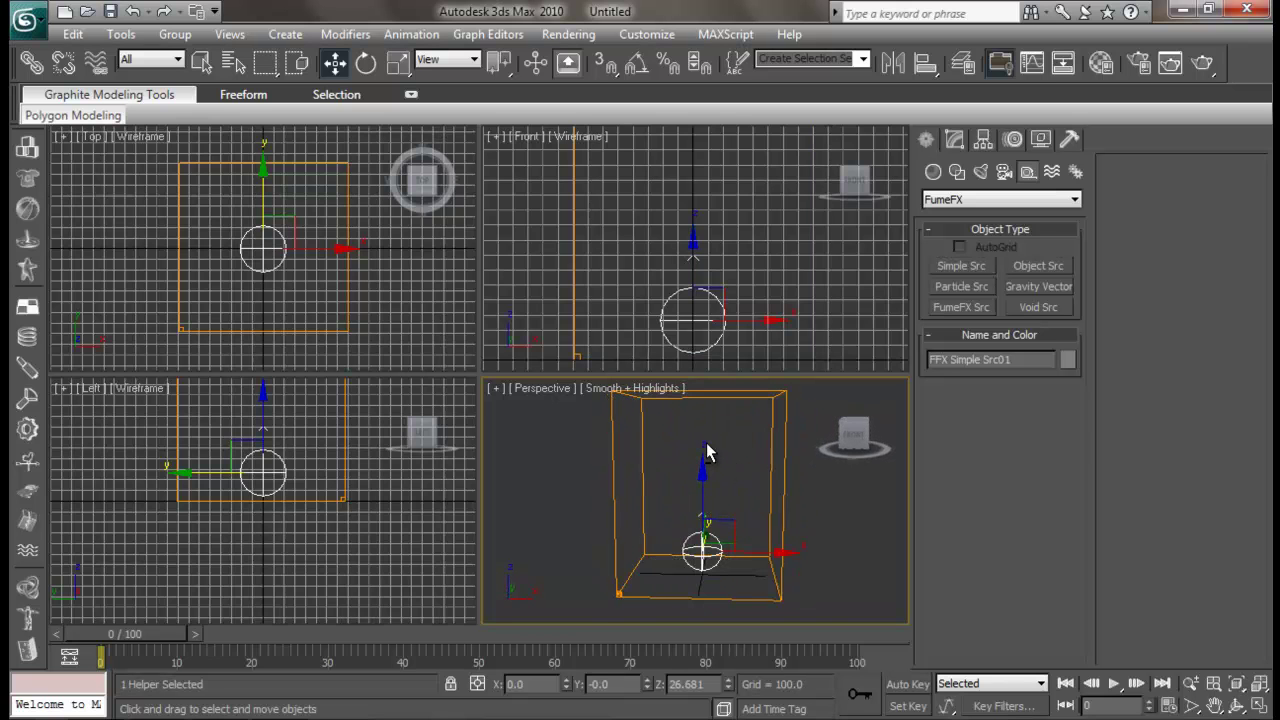
Select the FumeFX01 grid and scroll through its parameters in the widened Modify panel.
click(954, 140)
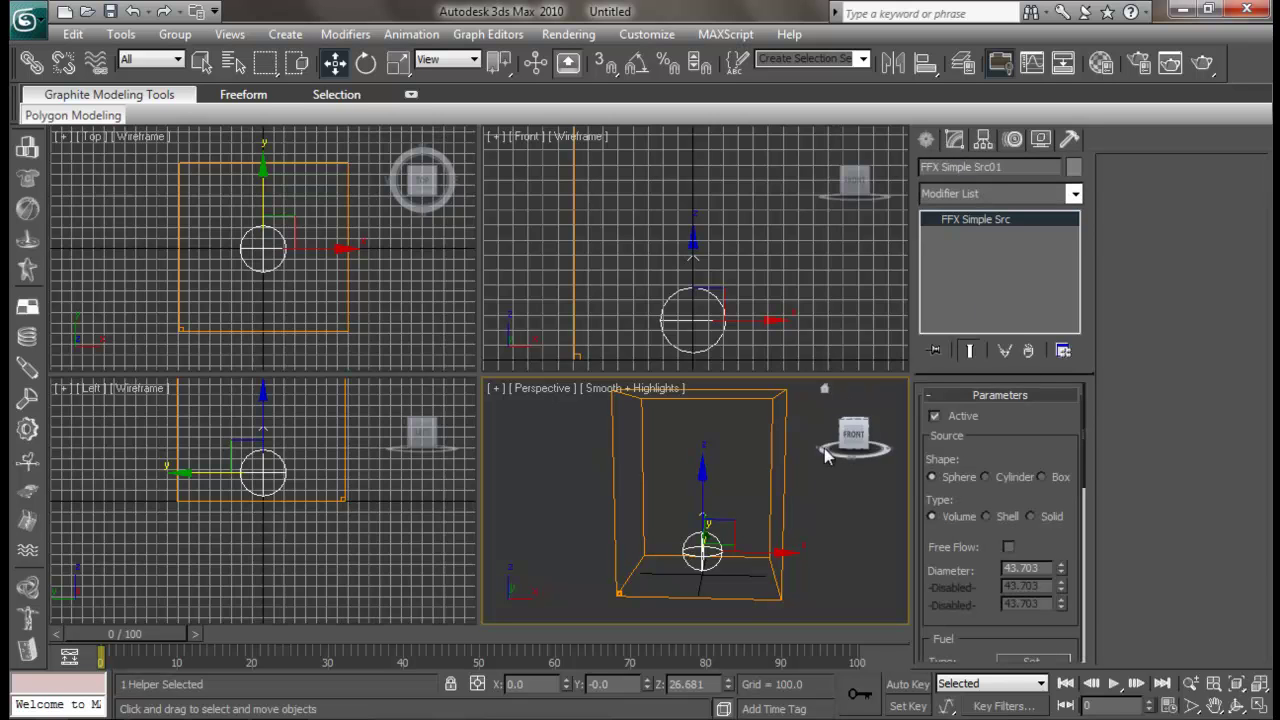
drag(814, 500, 751, 440)
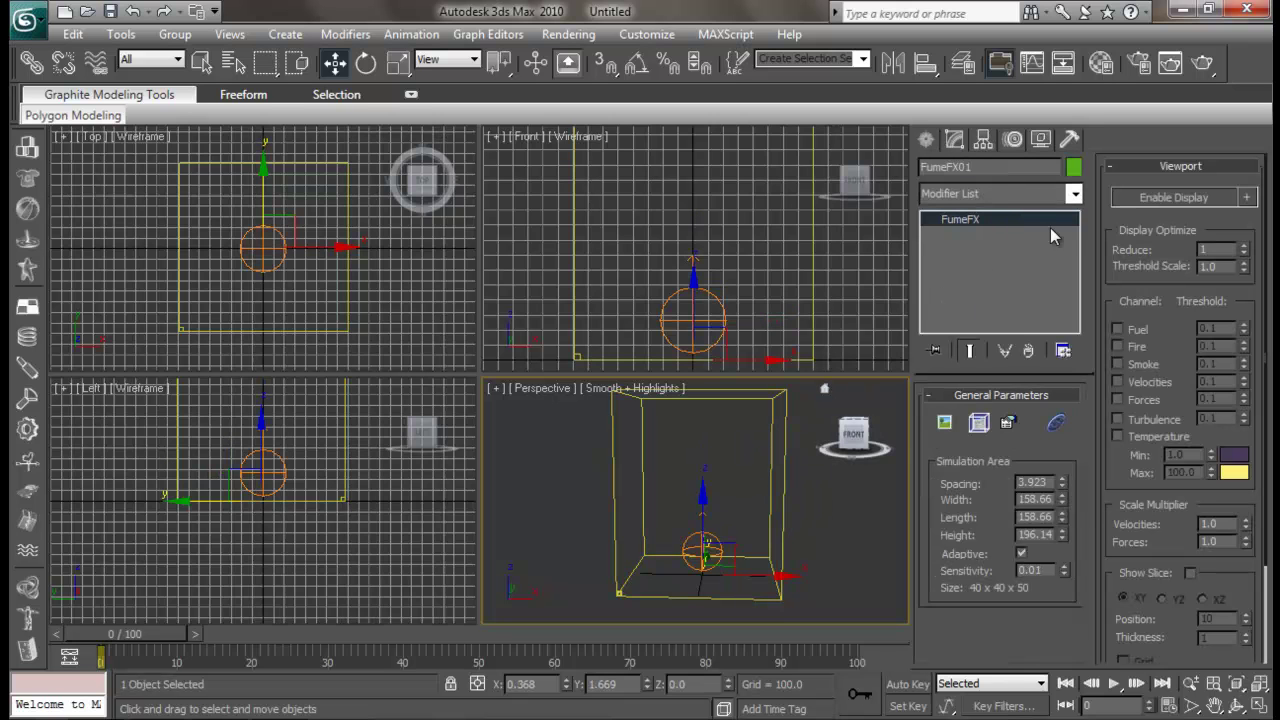
mouse_move(1118, 480)
mouse_down()
mouse_move(1114, 229)
mouse_move(1116, 463)
mouse_up()
drag(911, 426, 1011, 437)
mouse_move(1122, 473)
mouse_down()
mouse_move(1118, 570)
mouse_move(1136, 300)
mouse_move(1118, 473)
mouse_up()
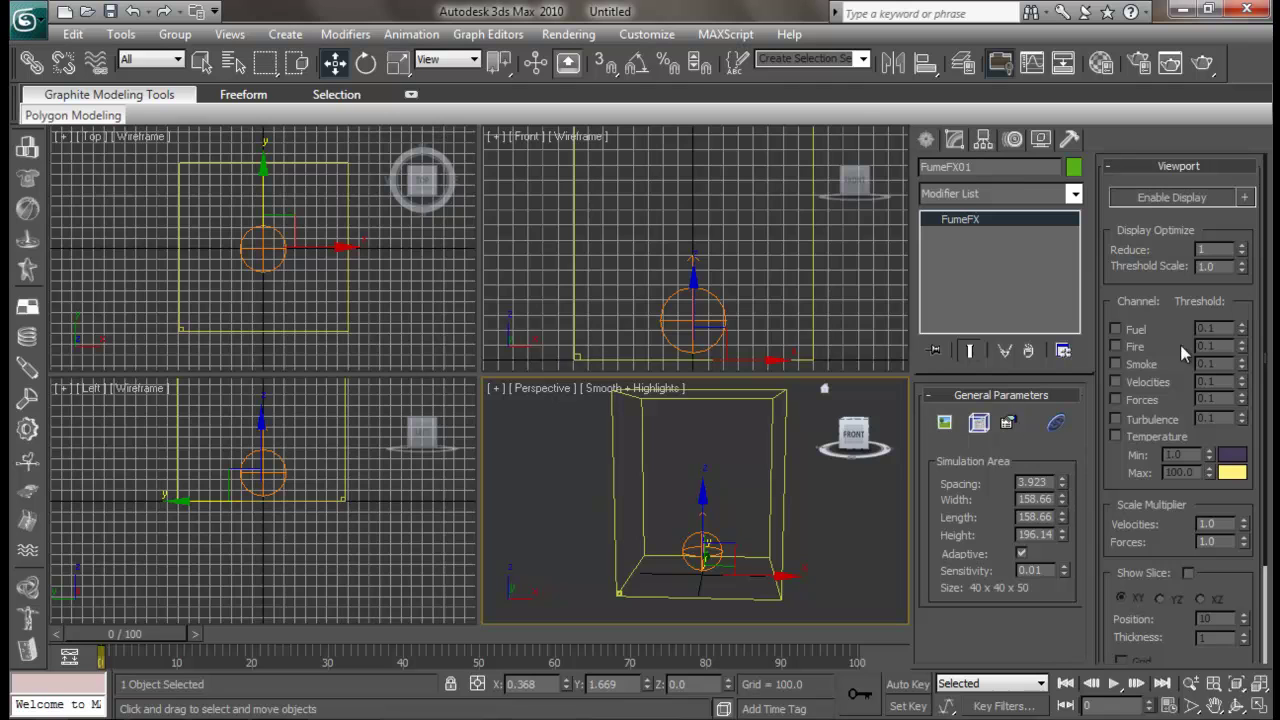
drag(1174, 524, 1182, 487)
Open the FumeFX UI, dismiss the File not found warning, and move the window left.
click(976, 424)
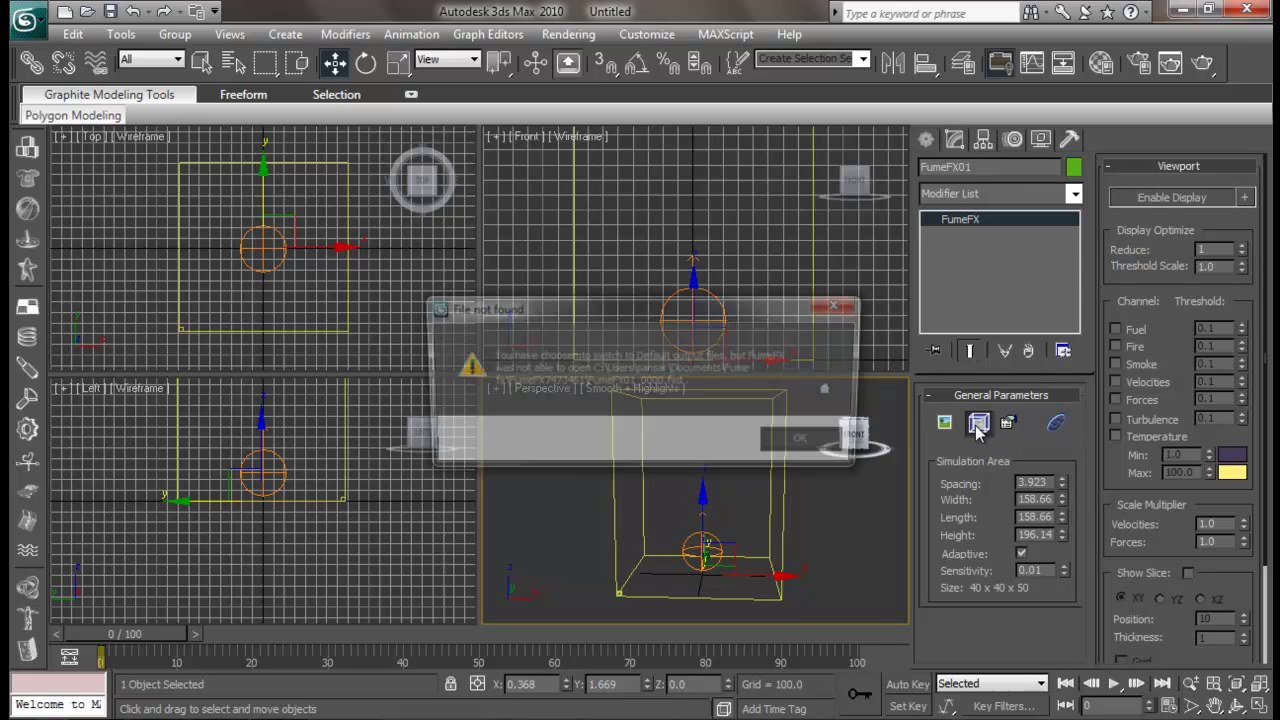
click(809, 443)
drag(630, 15, 290, 20)
scroll(294, 222, down, 1)
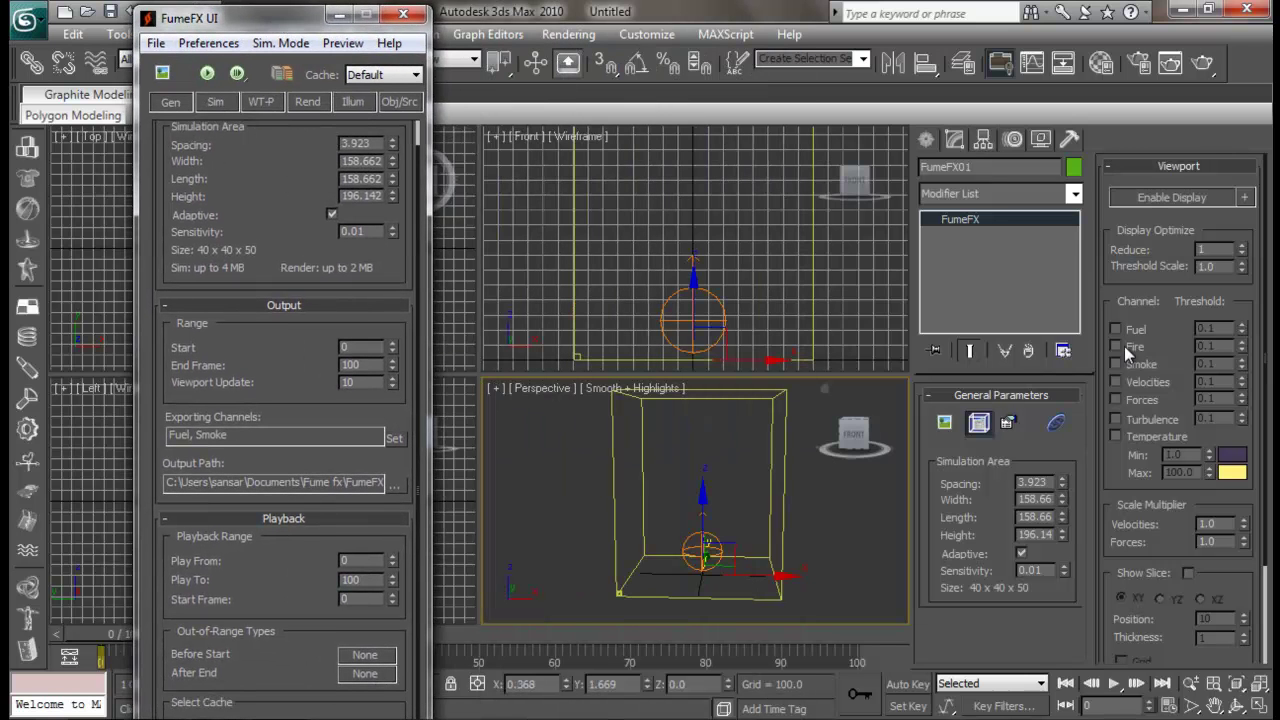
scroll(1166, 320, down, 4)
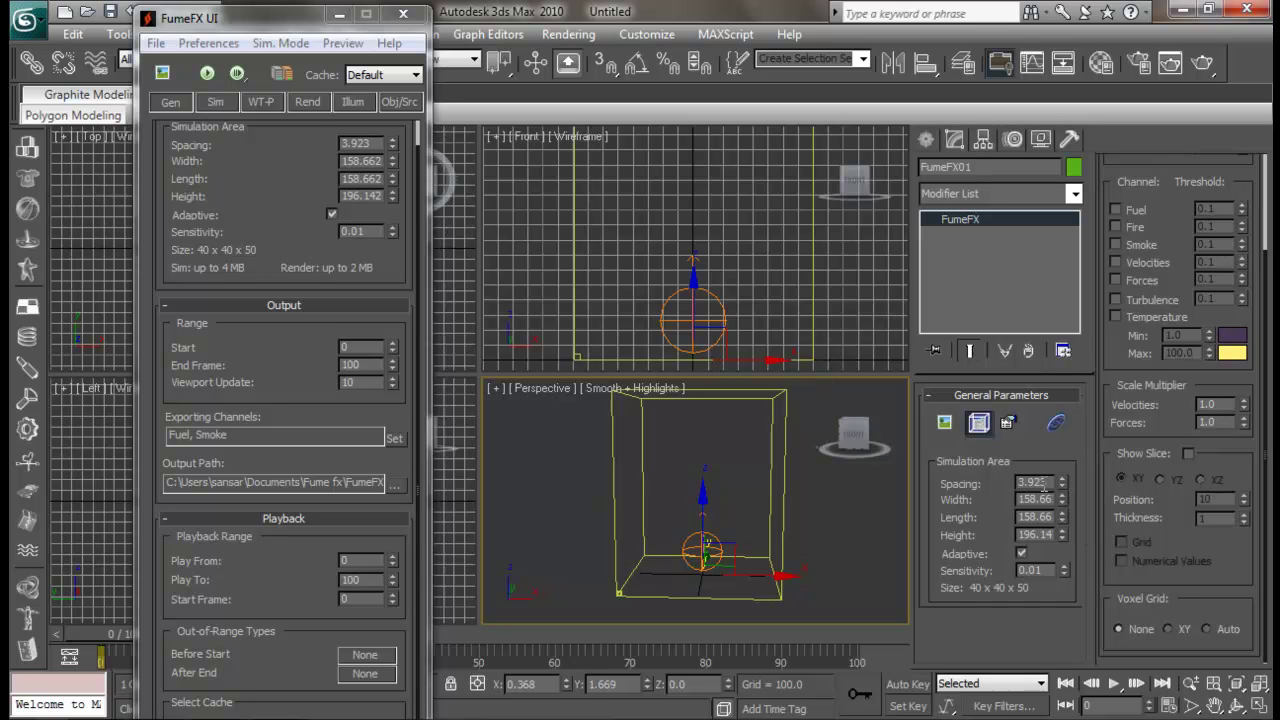
scroll(270, 203, up, 1)
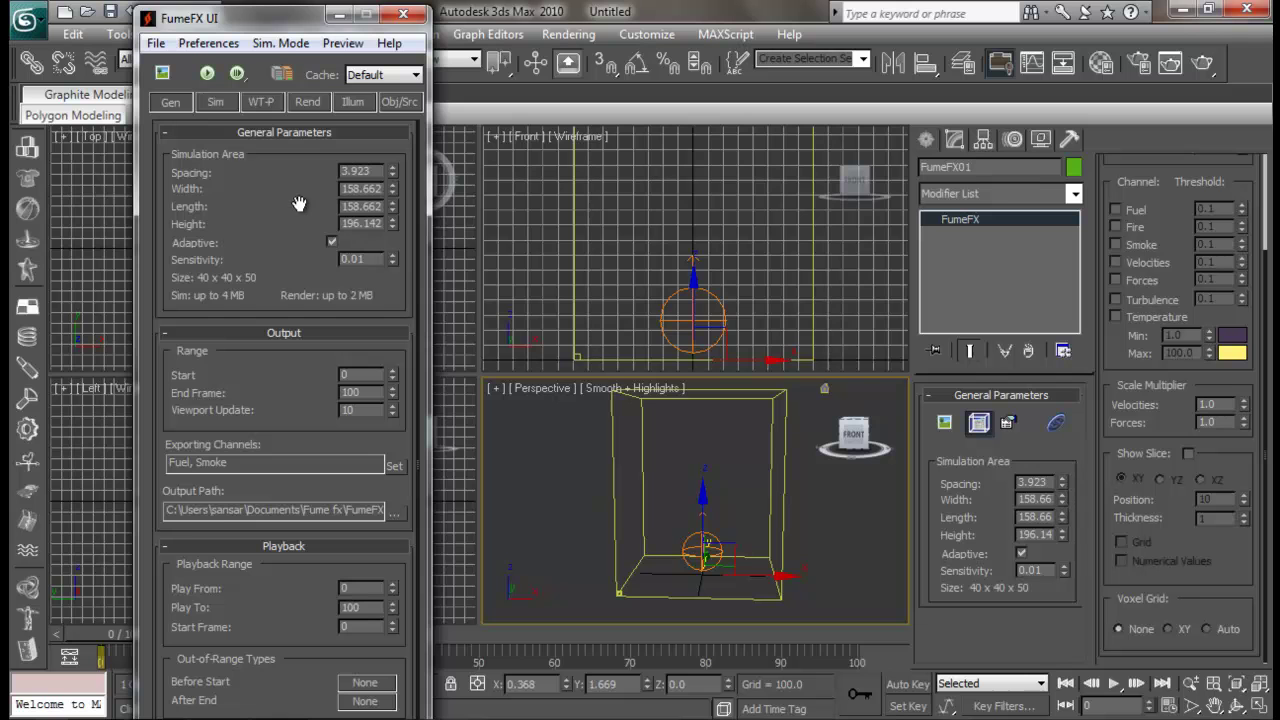
mouse_move(289, 21)
mouse_down()
mouse_move(300, 72)
mouse_move(283, 22)
mouse_move(262, 45)
mouse_move(268, 10)
mouse_up()
mouse_move(278, 207)
mouse_down()
mouse_move(279, 178)
mouse_move(293, 221)
mouse_up()
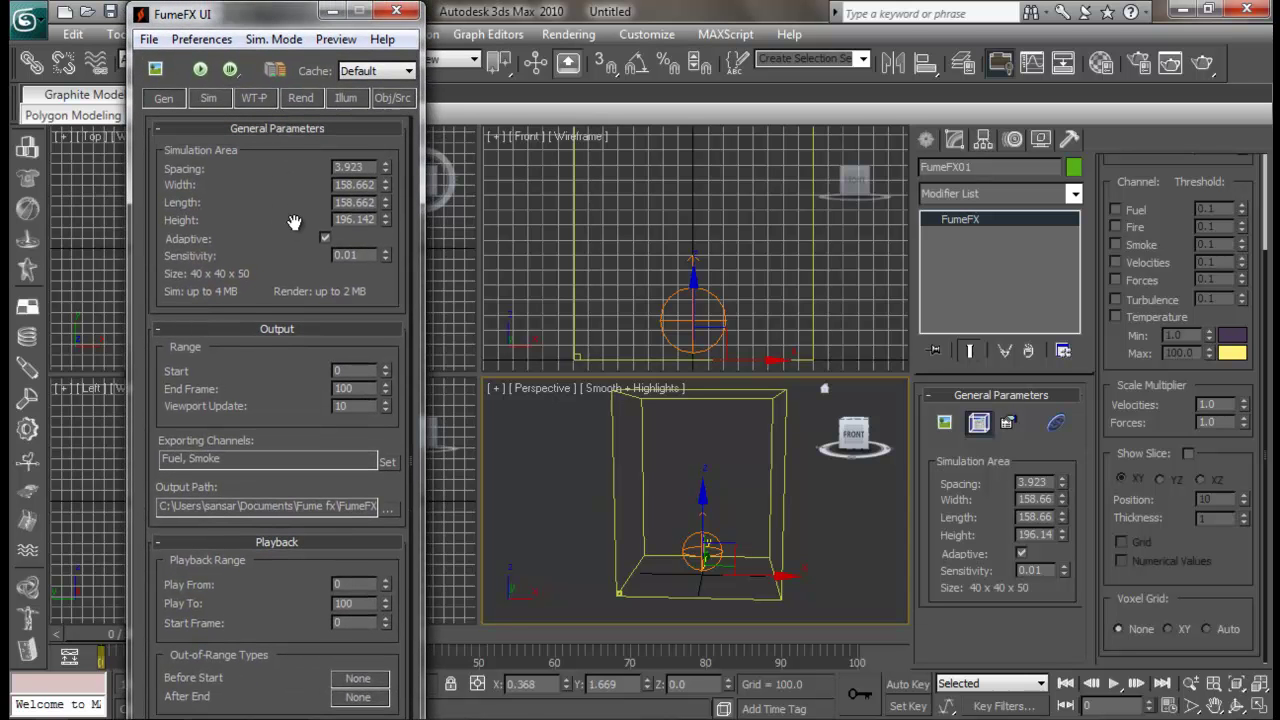
click(742, 487)
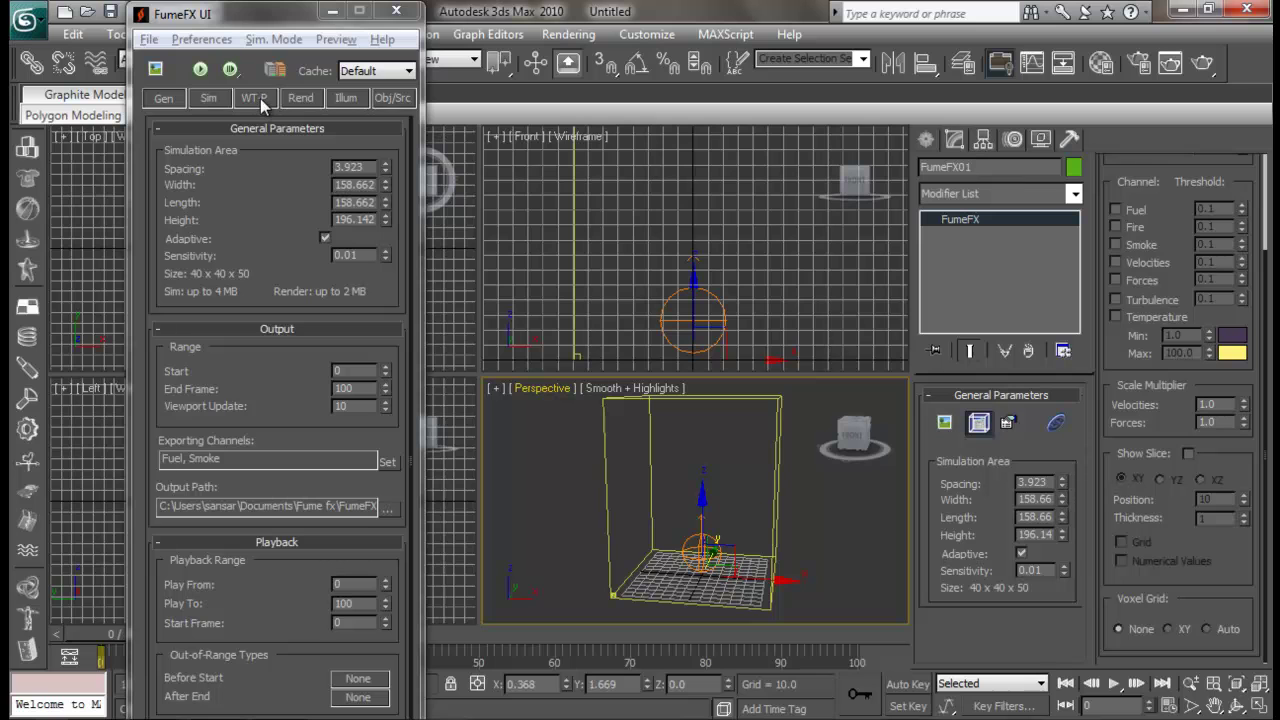
click(209, 98)
click(314, 101)
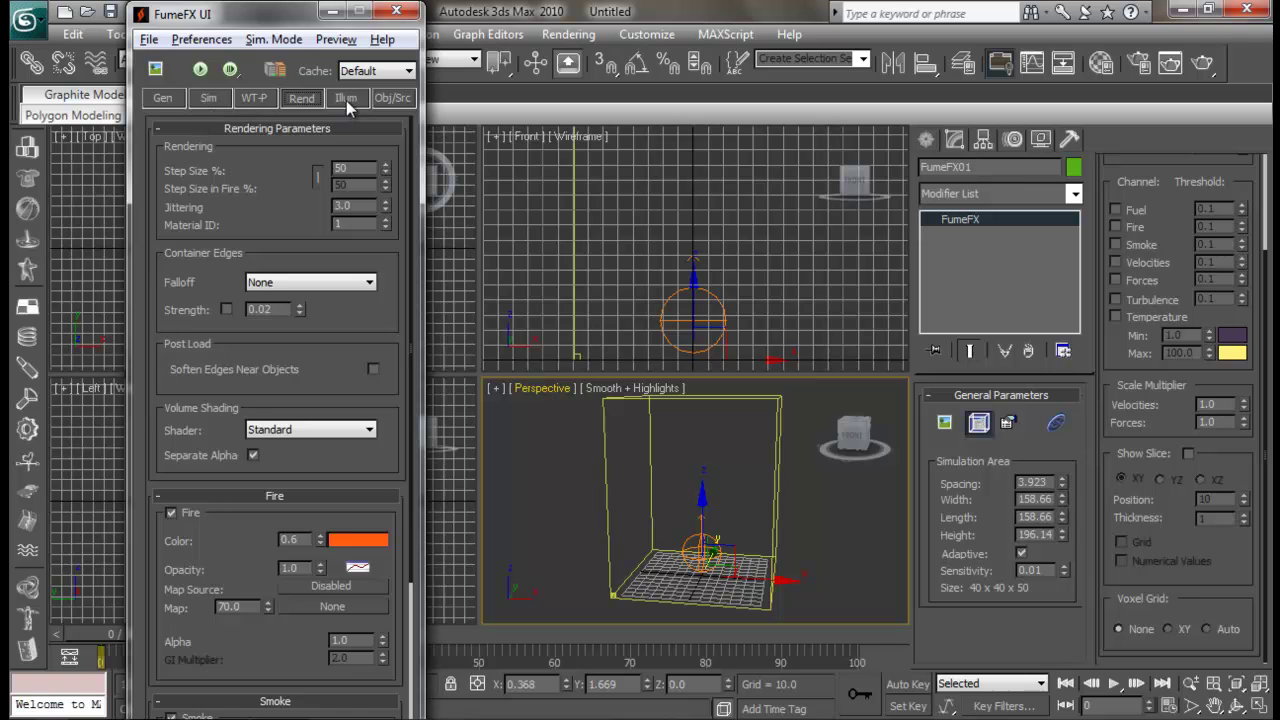
click(346, 100)
click(387, 98)
click(166, 103)
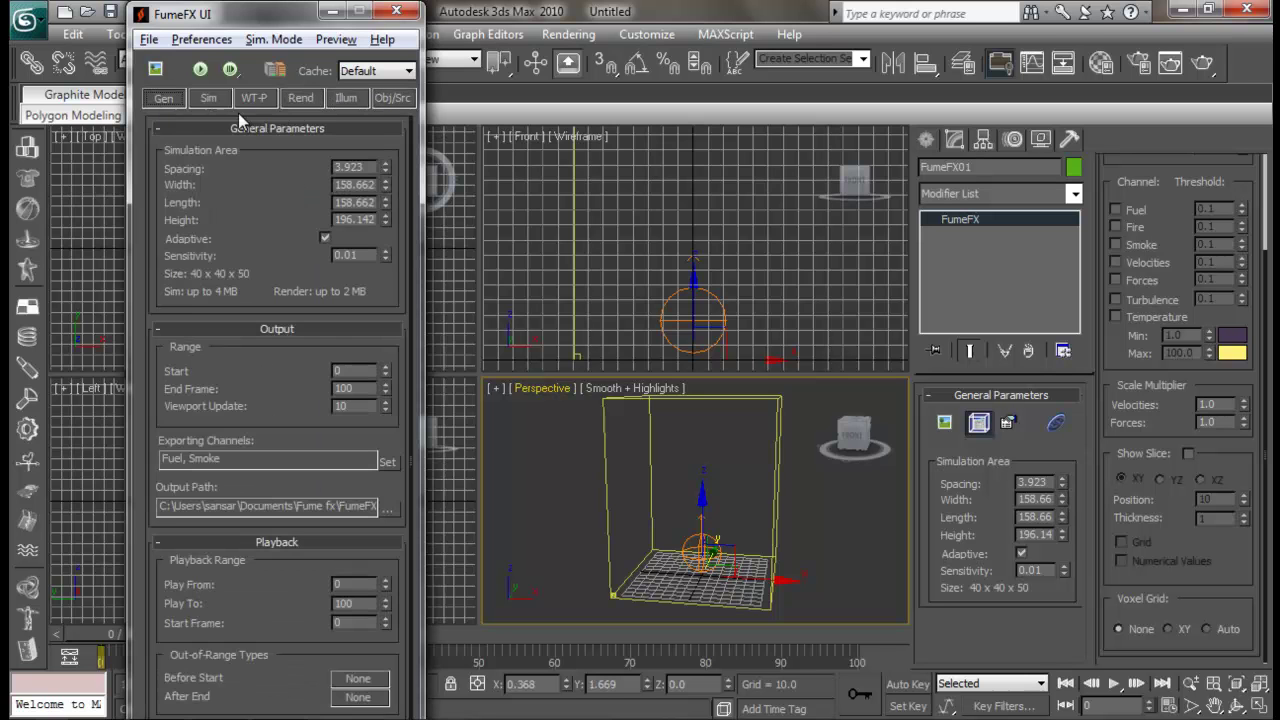
click(264, 101)
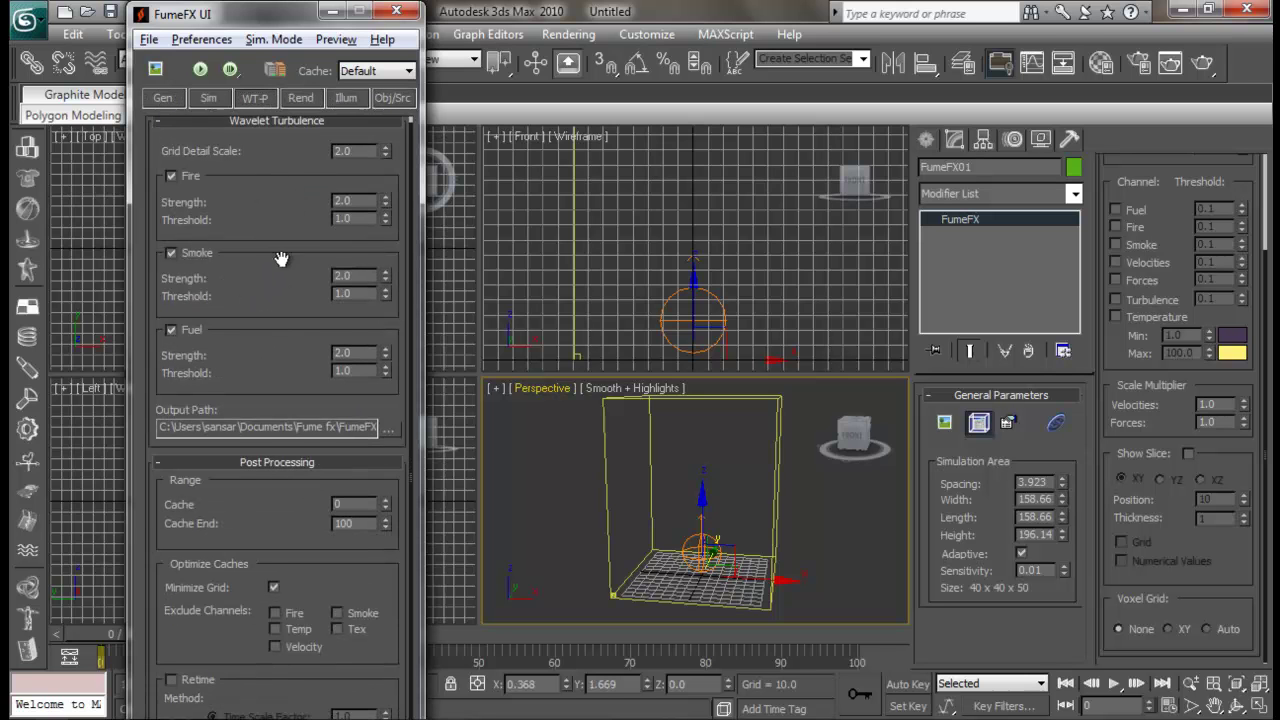
scroll(272, 194, down, 1)
click(208, 97)
click(163, 97)
mouse_move(263, 247)
mouse_down()
mouse_move(266, 189)
mouse_move(270, 262)
mouse_up()
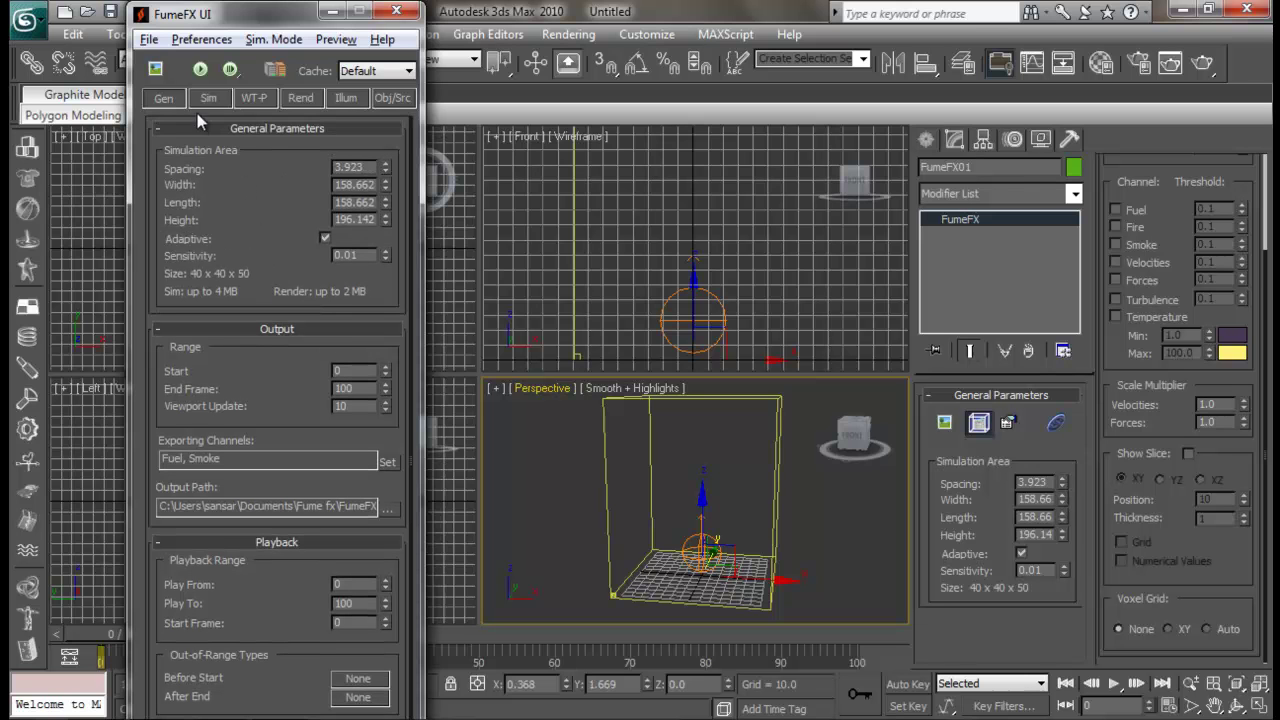
click(148, 39)
click(148, 39)
click(273, 39)
click(148, 39)
click(148, 39)
click(148, 39)
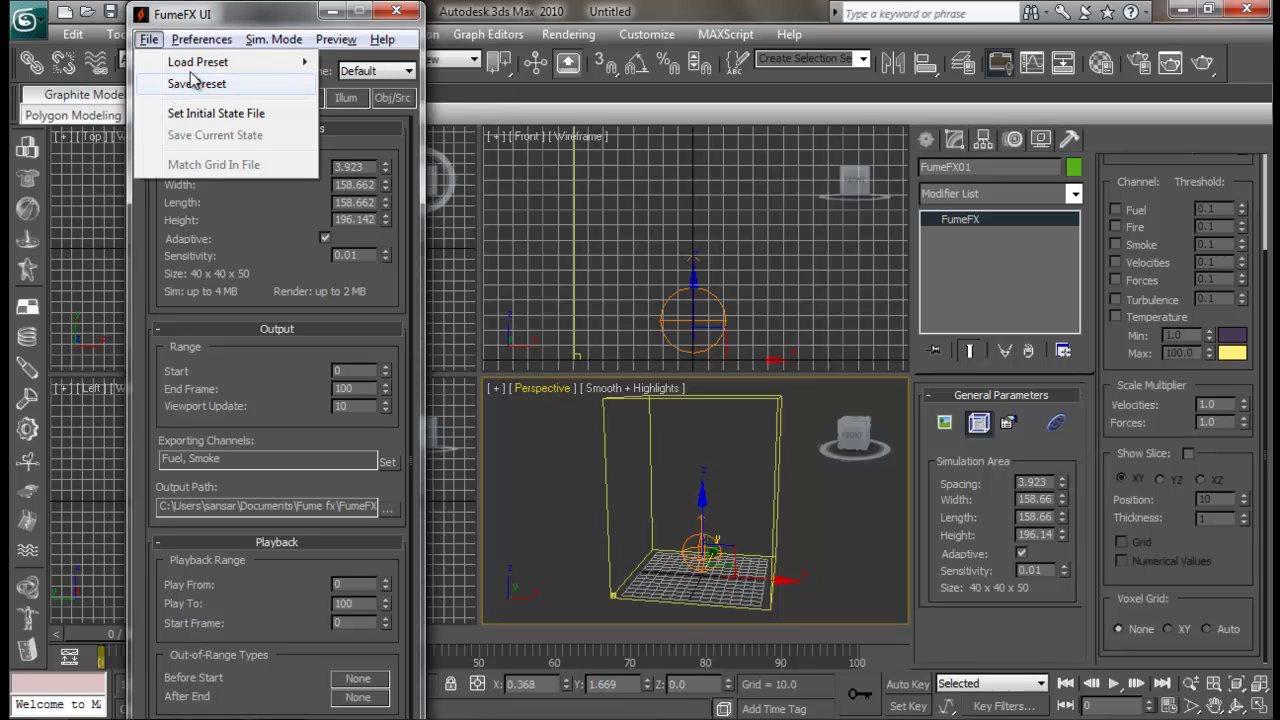
click(259, 225)
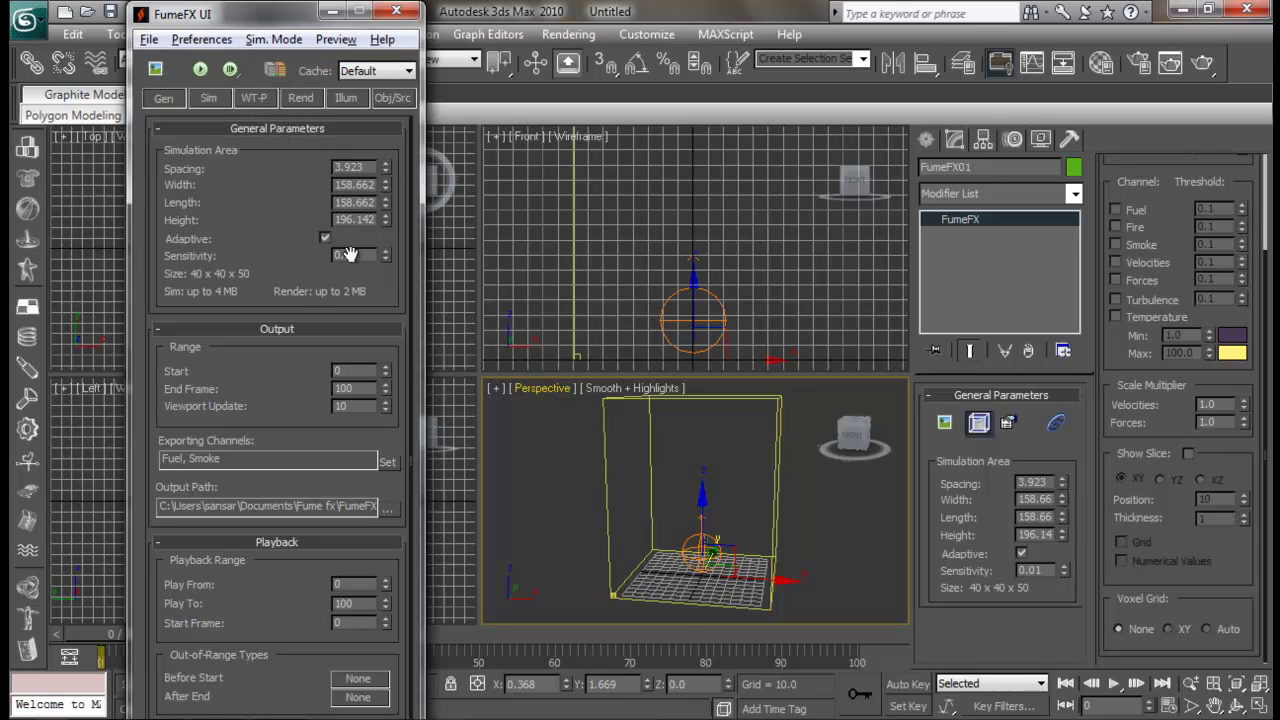
click(148, 39)
click(148, 39)
click(202, 39)
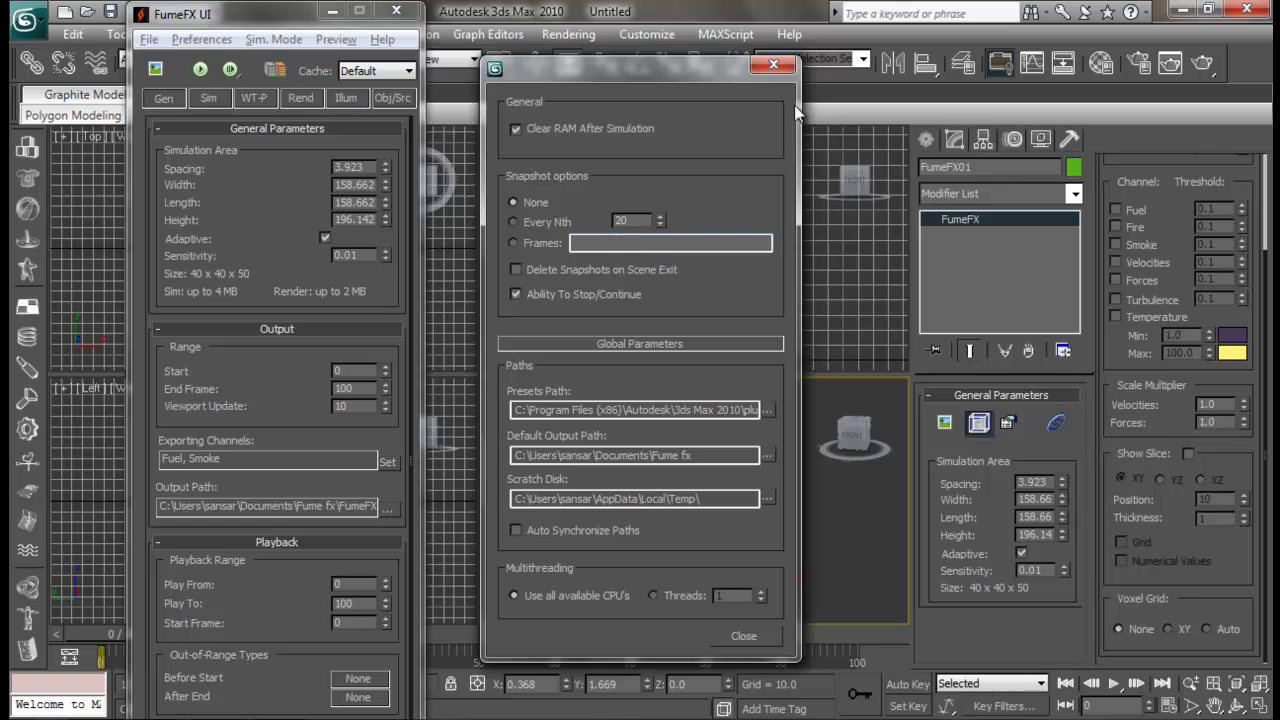
click(773, 65)
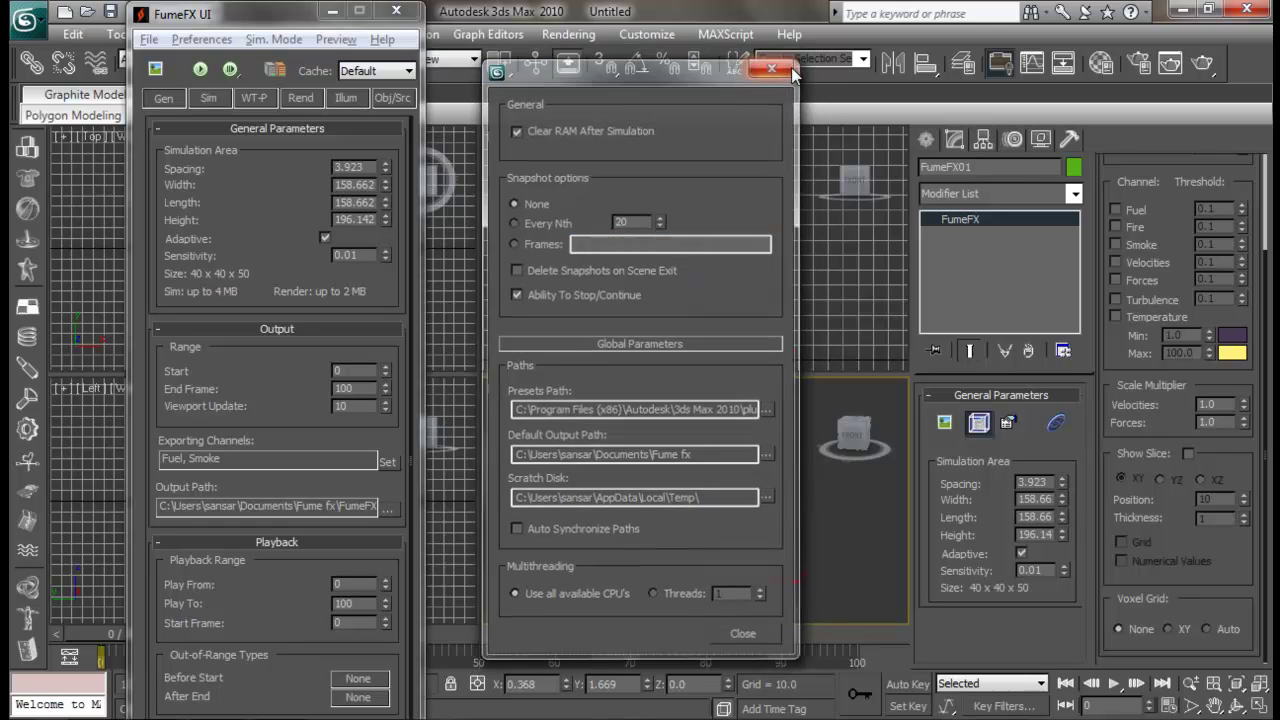
click(336, 39)
click(336, 39)
Confirm the Obj/Src source list is empty, then close the FumeFX UI via Create.
drag(263, 14, 266, 14)
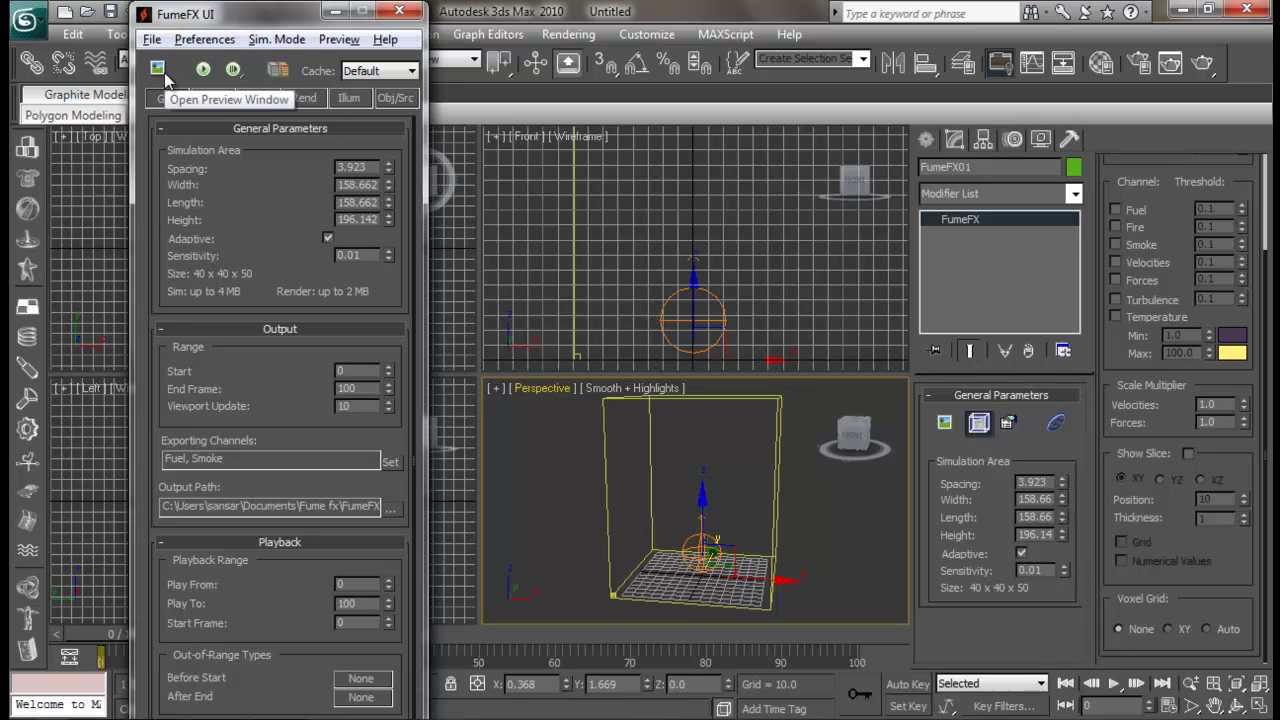
drag(240, 13, 226, 13)
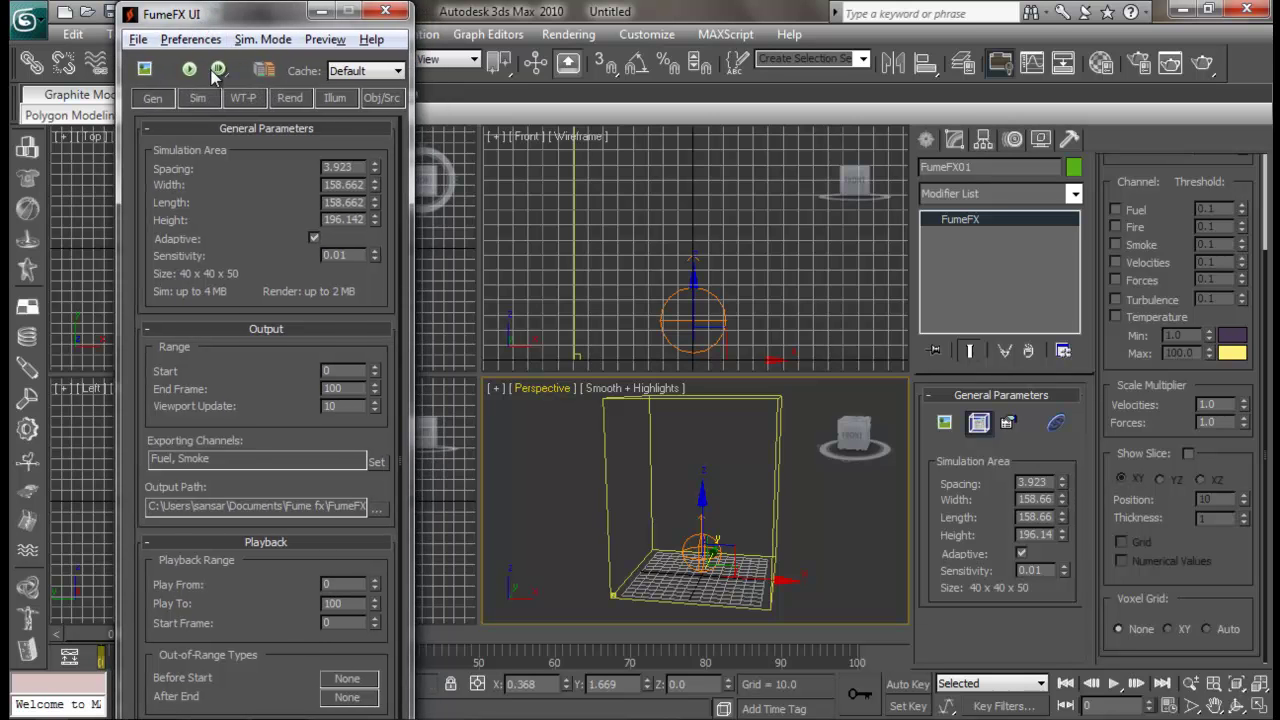
click(381, 101)
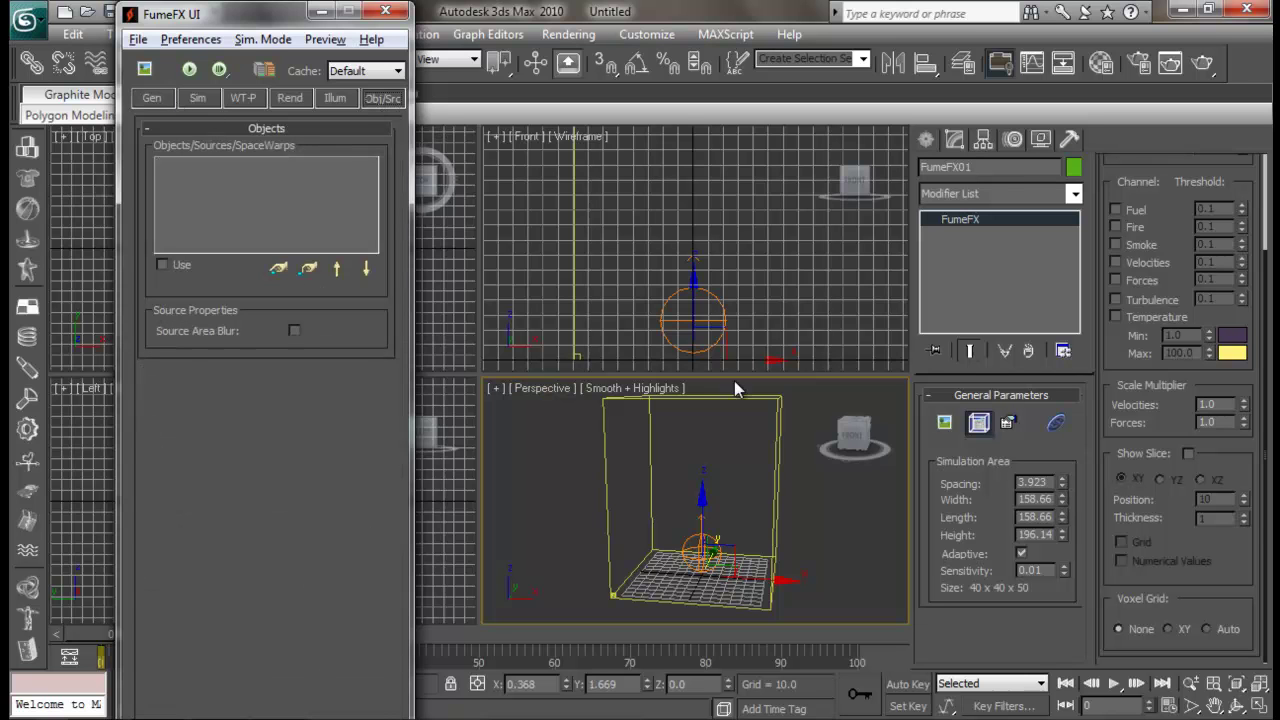
mouse_move(720, 446)
alt+middle_down()
mouse_move(695, 462)
mouse_move(697, 447)
alt+middle_up()
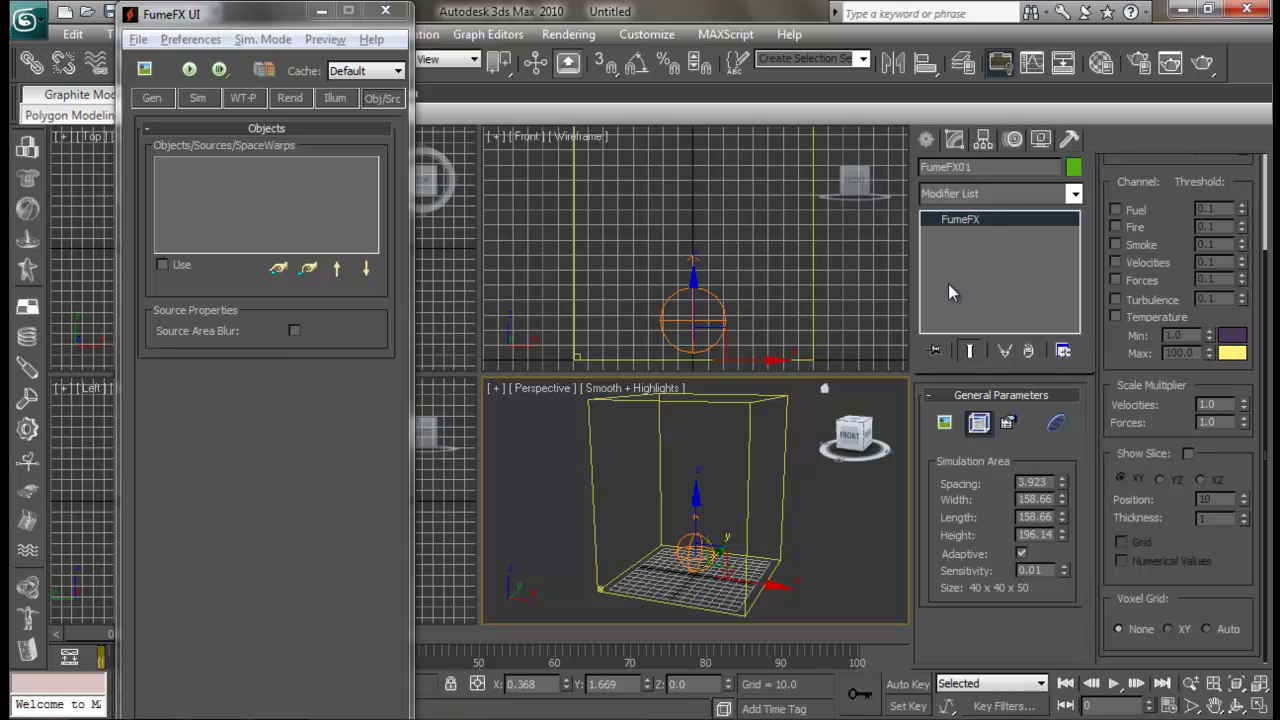
click(927, 140)
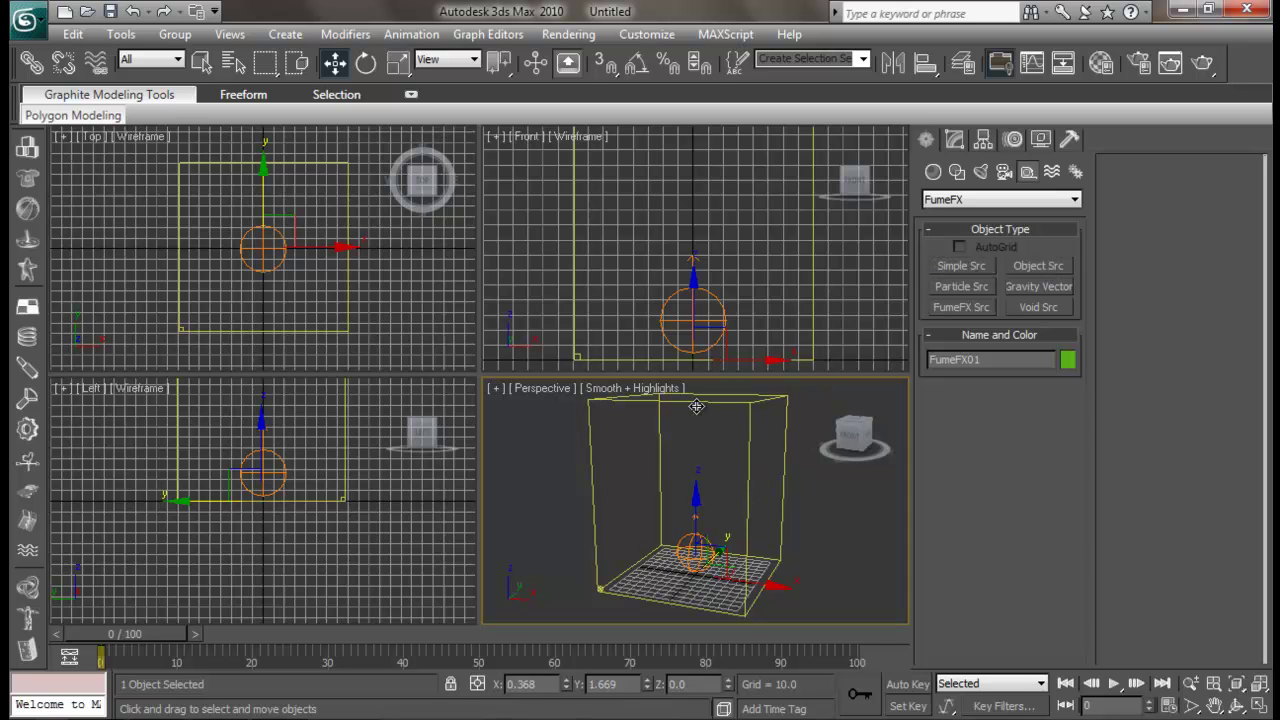
Reopen the FumeFX01 grid's FumeFX UI, dismissing the File not found warning.
click(957, 139)
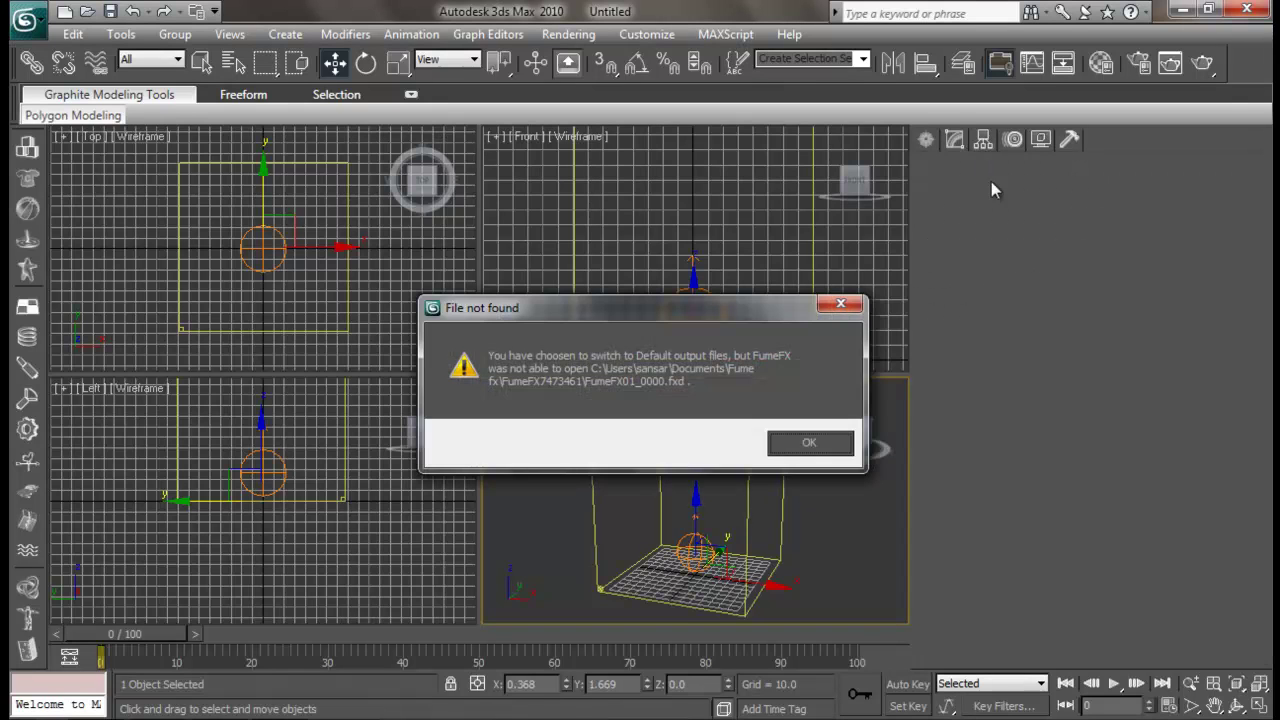
click(813, 436)
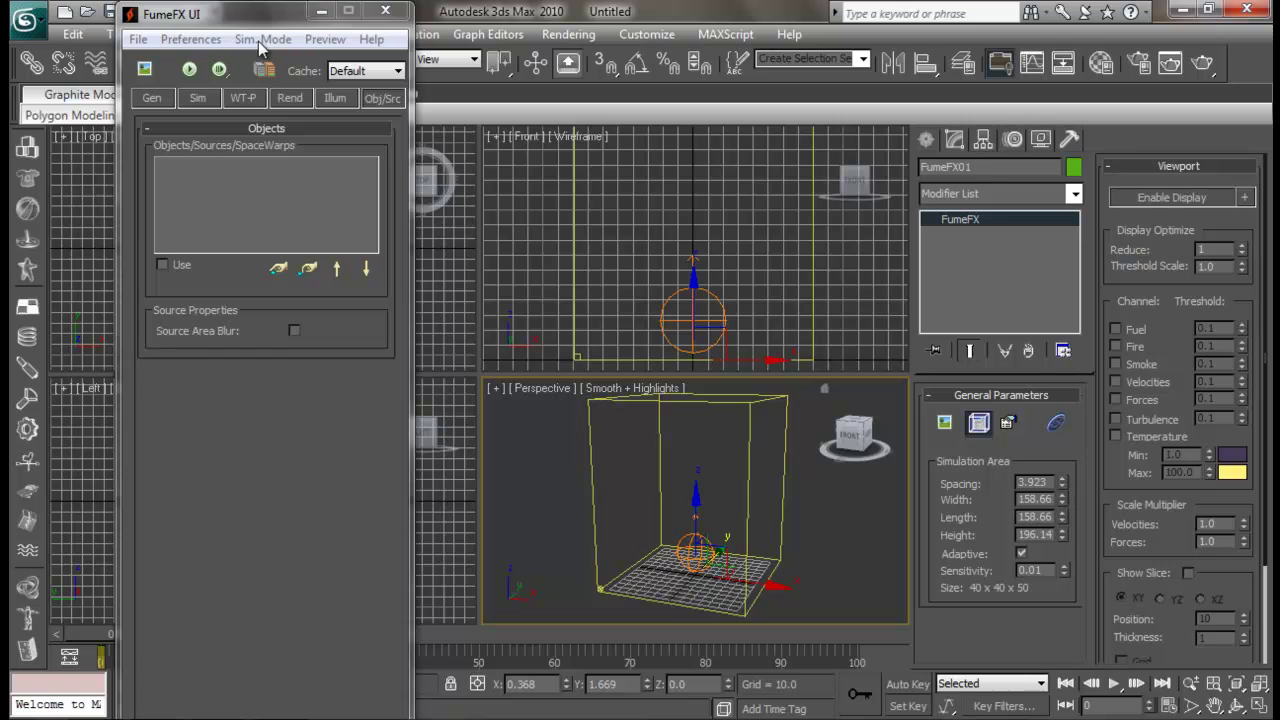
drag(247, 20, 242, 35)
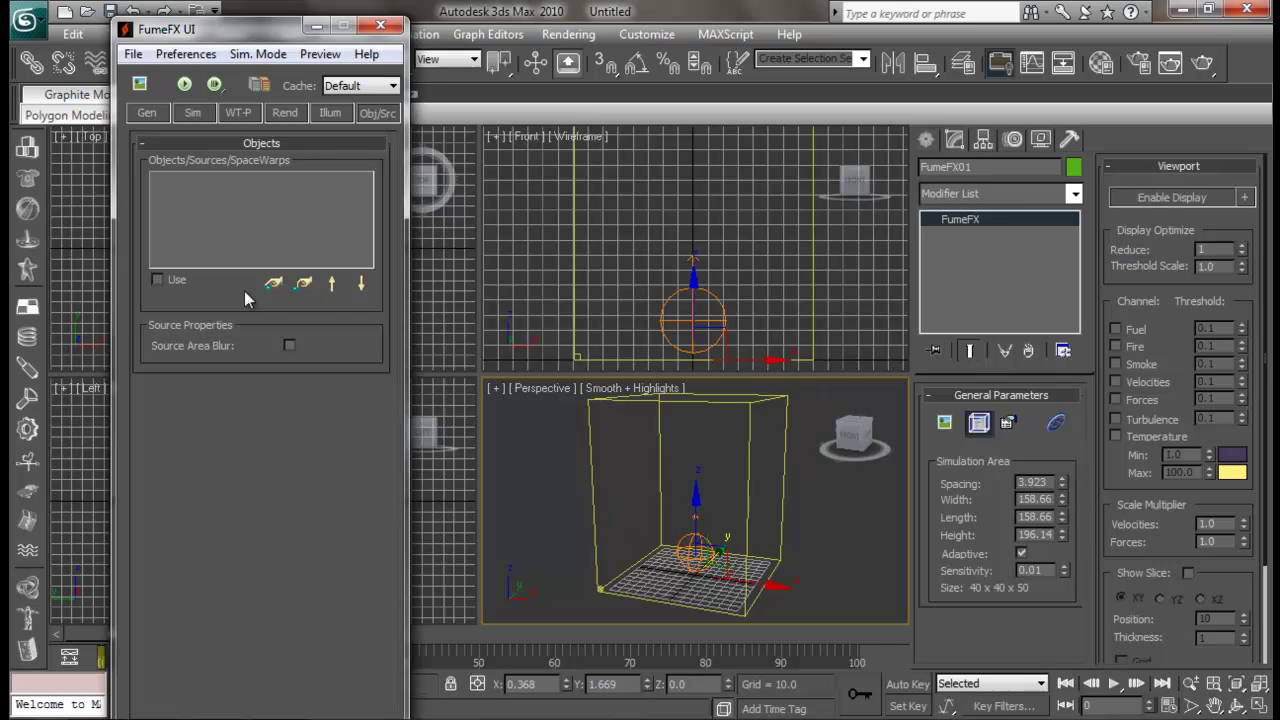
Pick FFX Simple Src01 as the grid's source and open an enlarged Output Preview window.
click(272, 284)
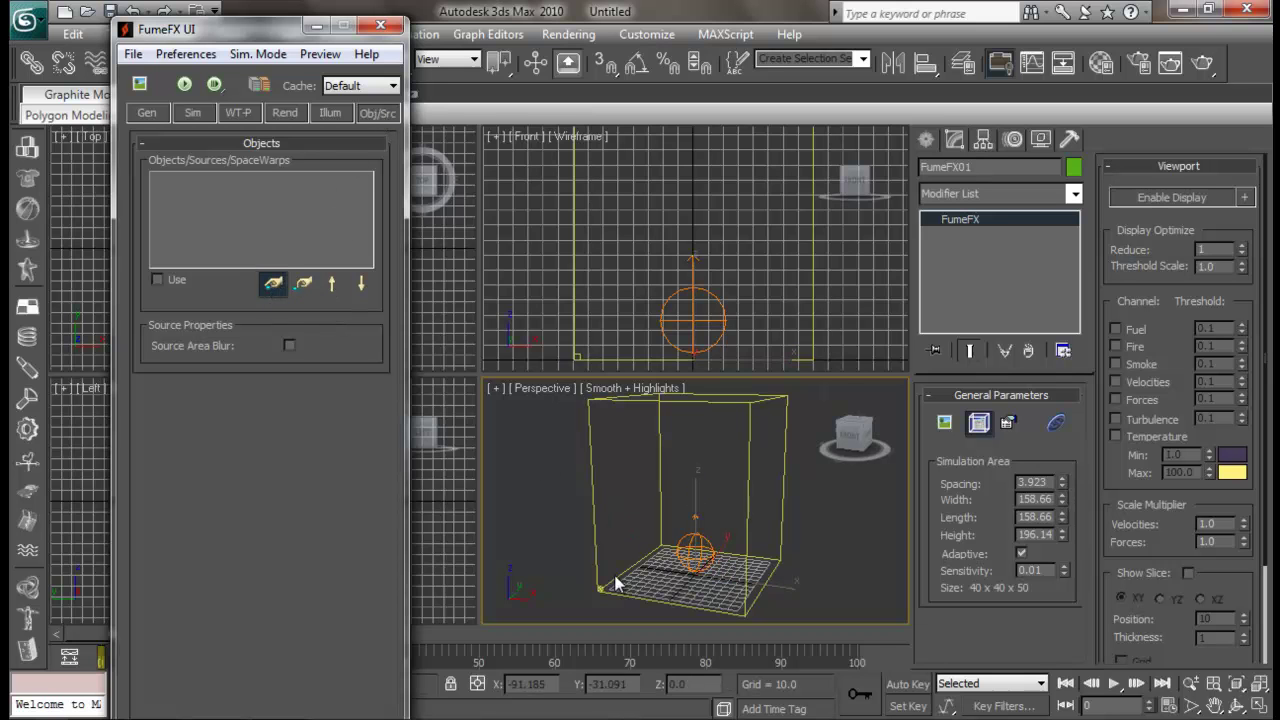
click(696, 535)
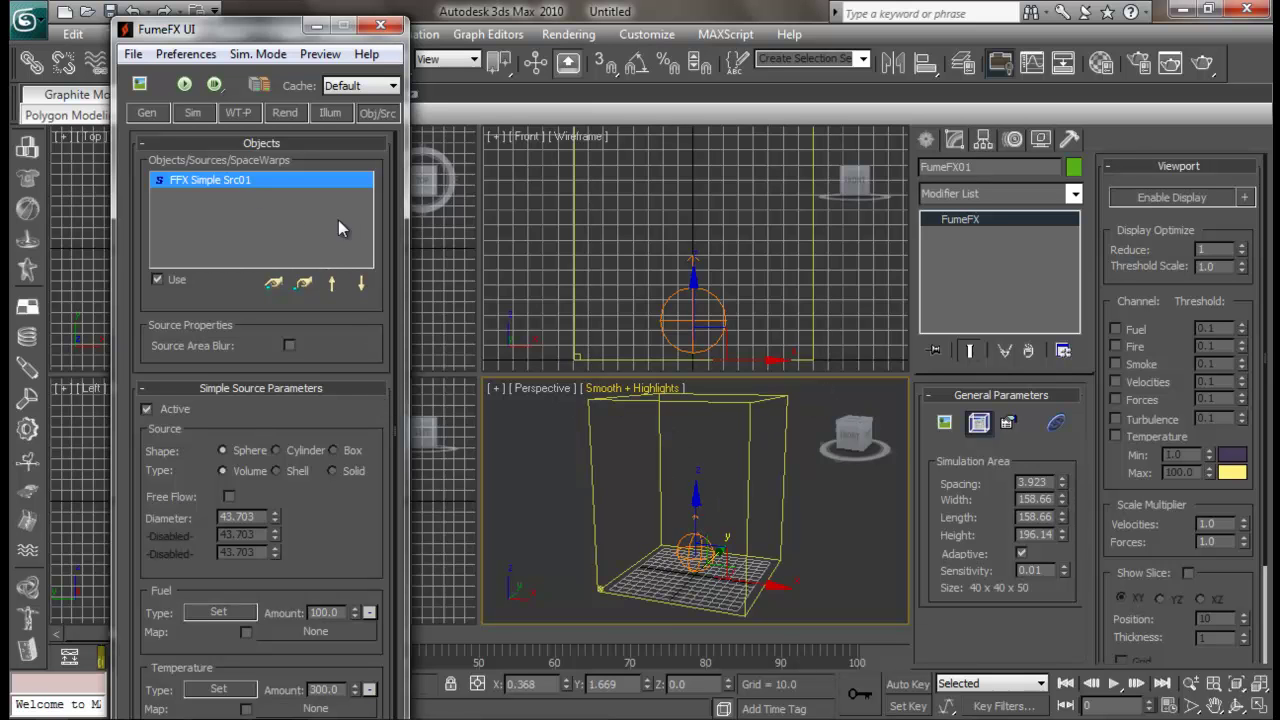
click(141, 84)
drag(741, 490, 931, 677)
drag(752, 250, 1020, 61)
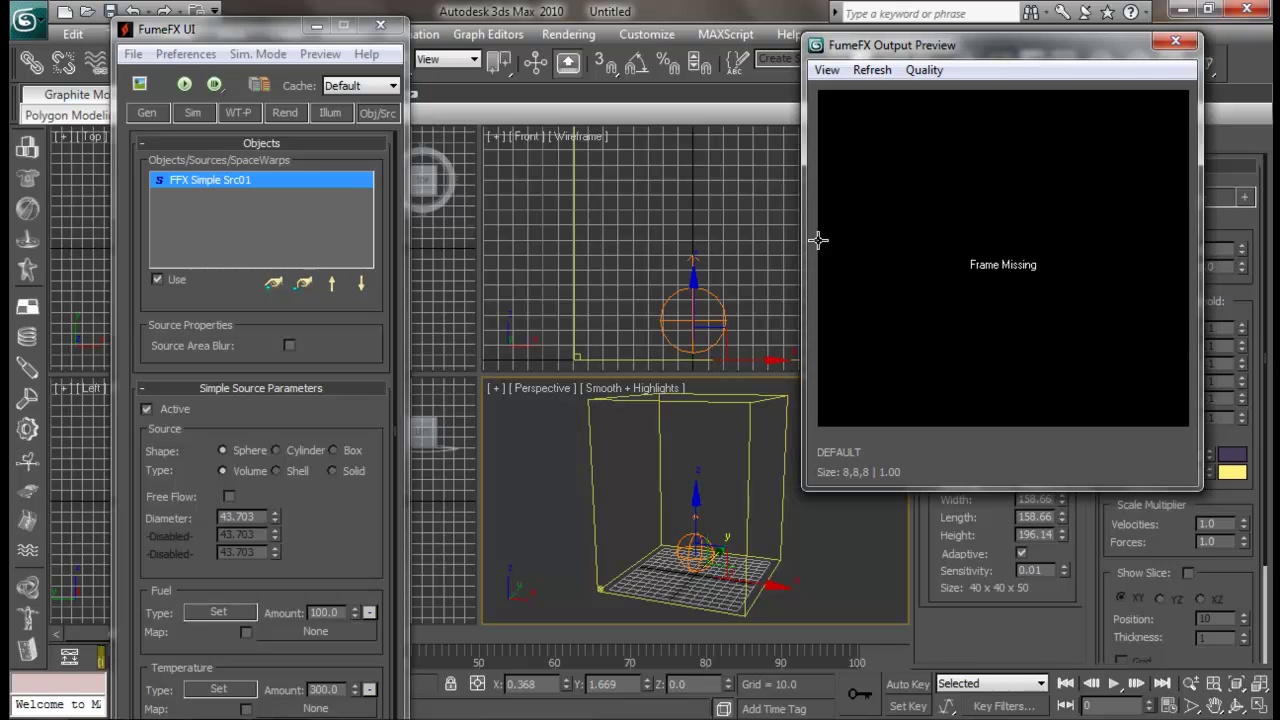
click(158, 642)
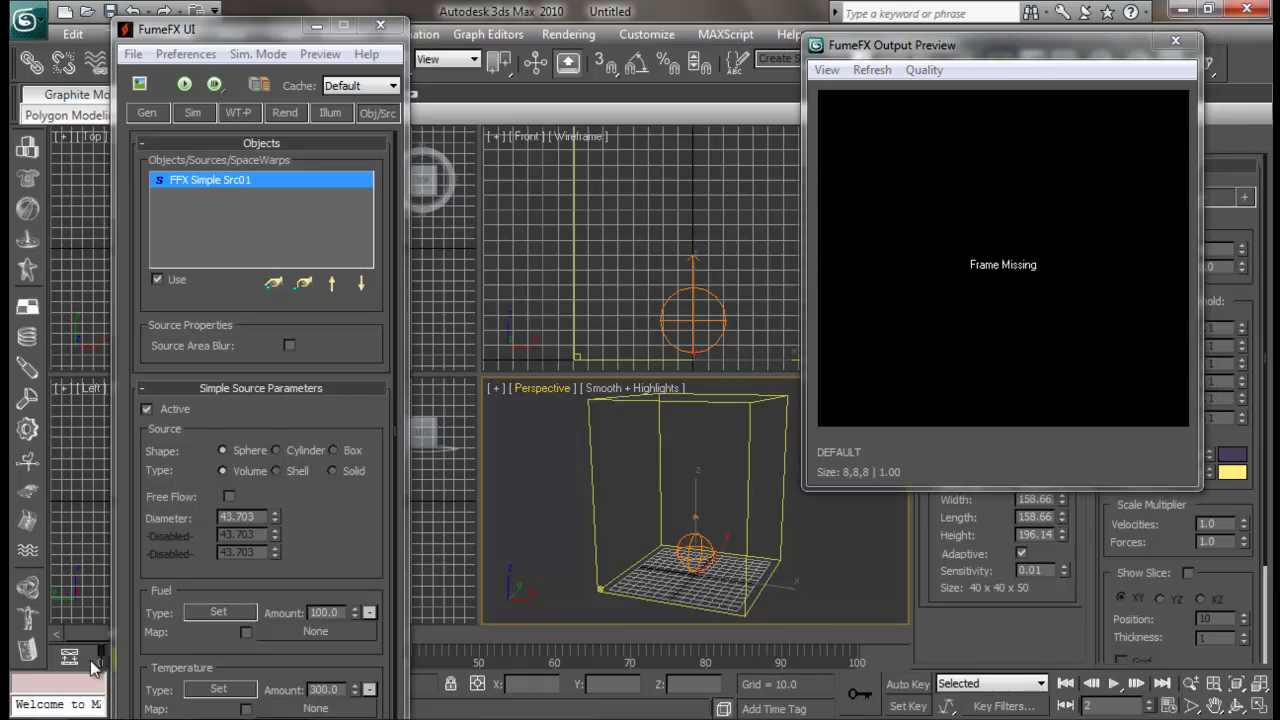
Run the default simulation and review frames 32, 52, 86, 44 and 61 in the preview.
click(184, 85)
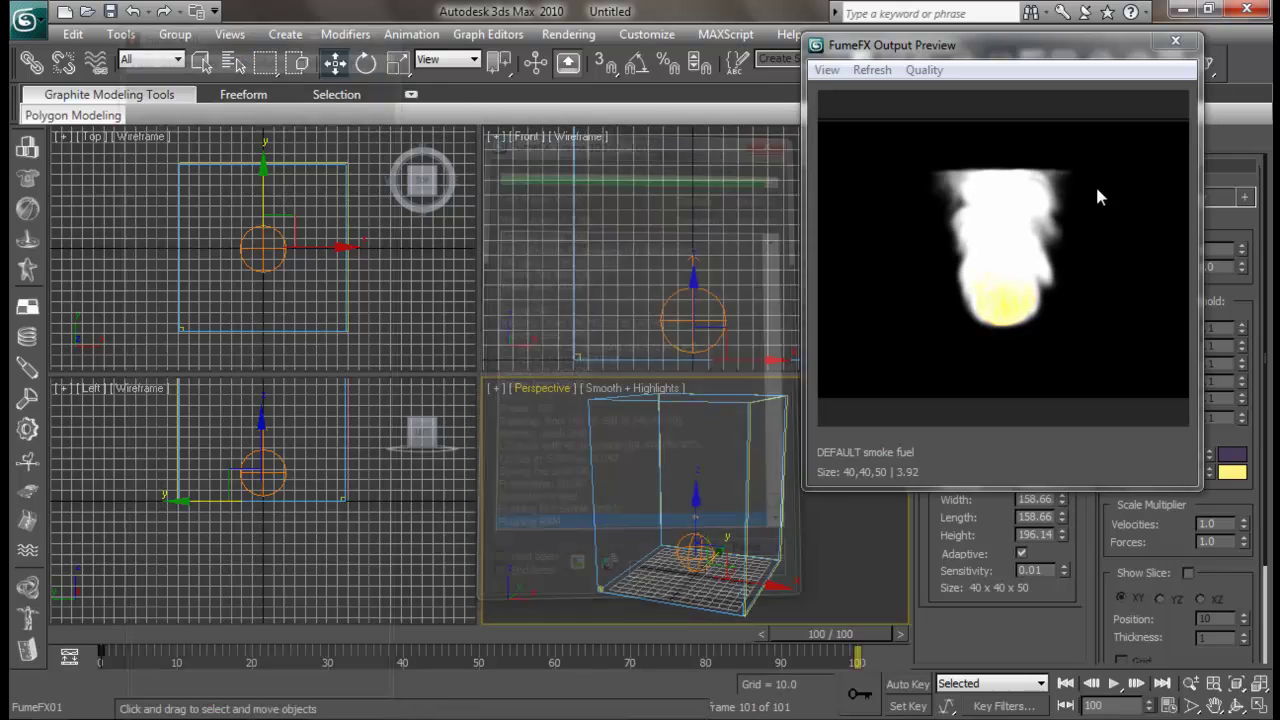
drag(863, 630, 493, 669)
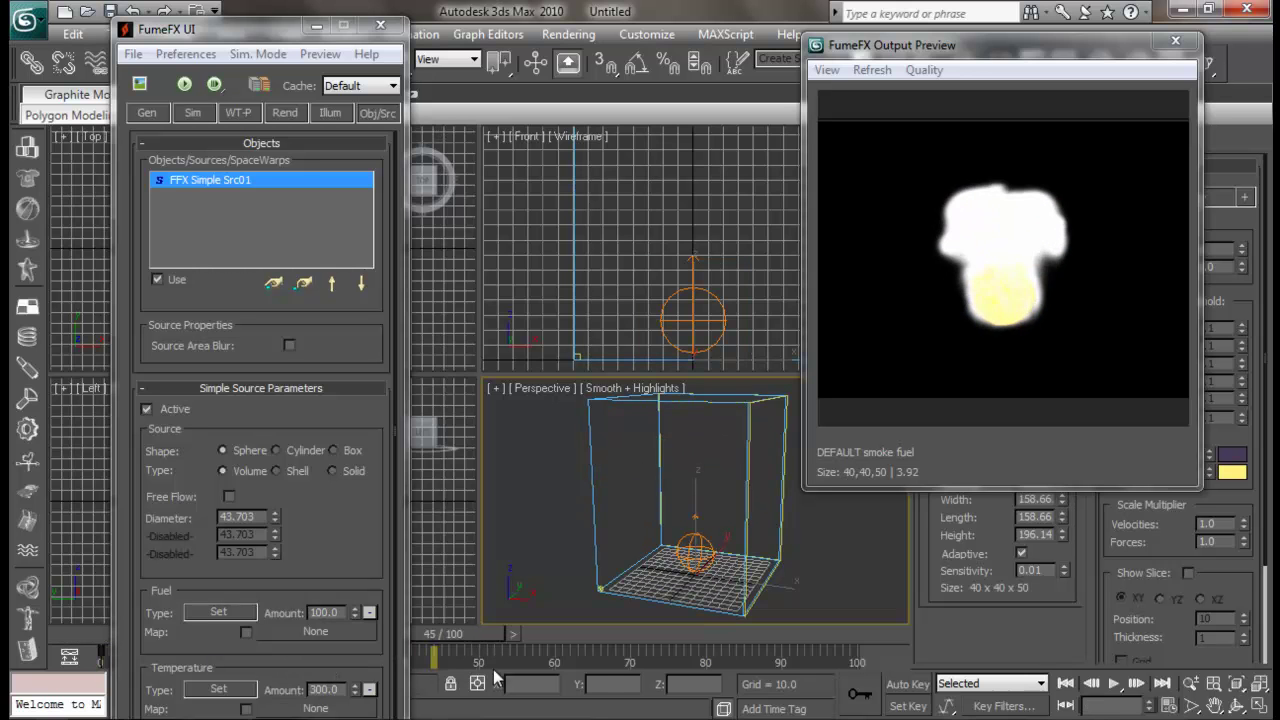
click(697, 548)
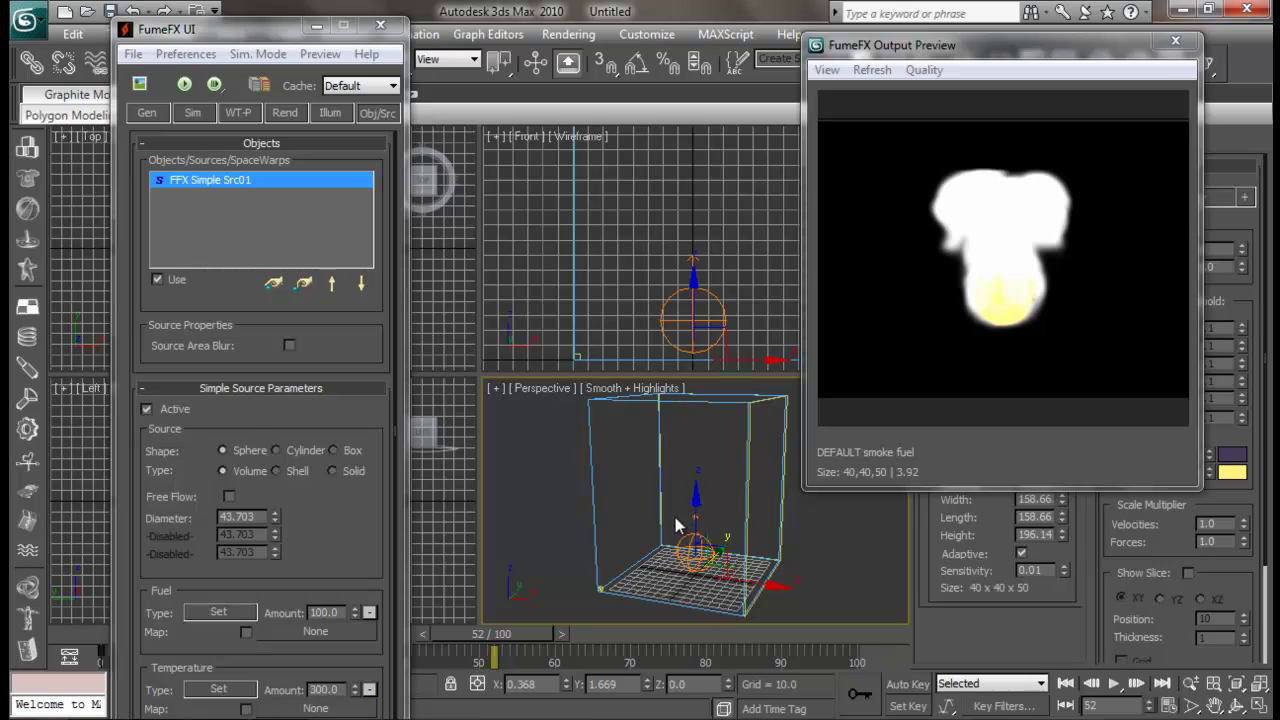
drag(506, 631, 872, 654)
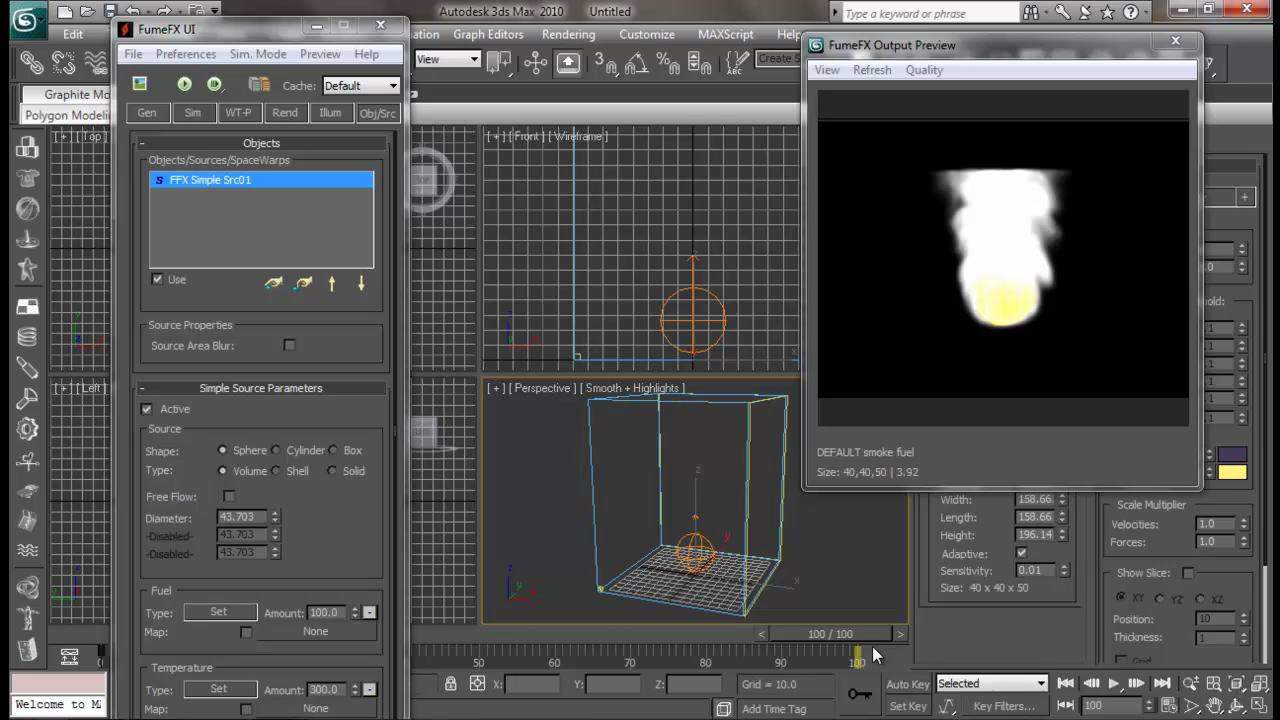
drag(872, 654, 160, 640)
drag(261, 654, 110, 655)
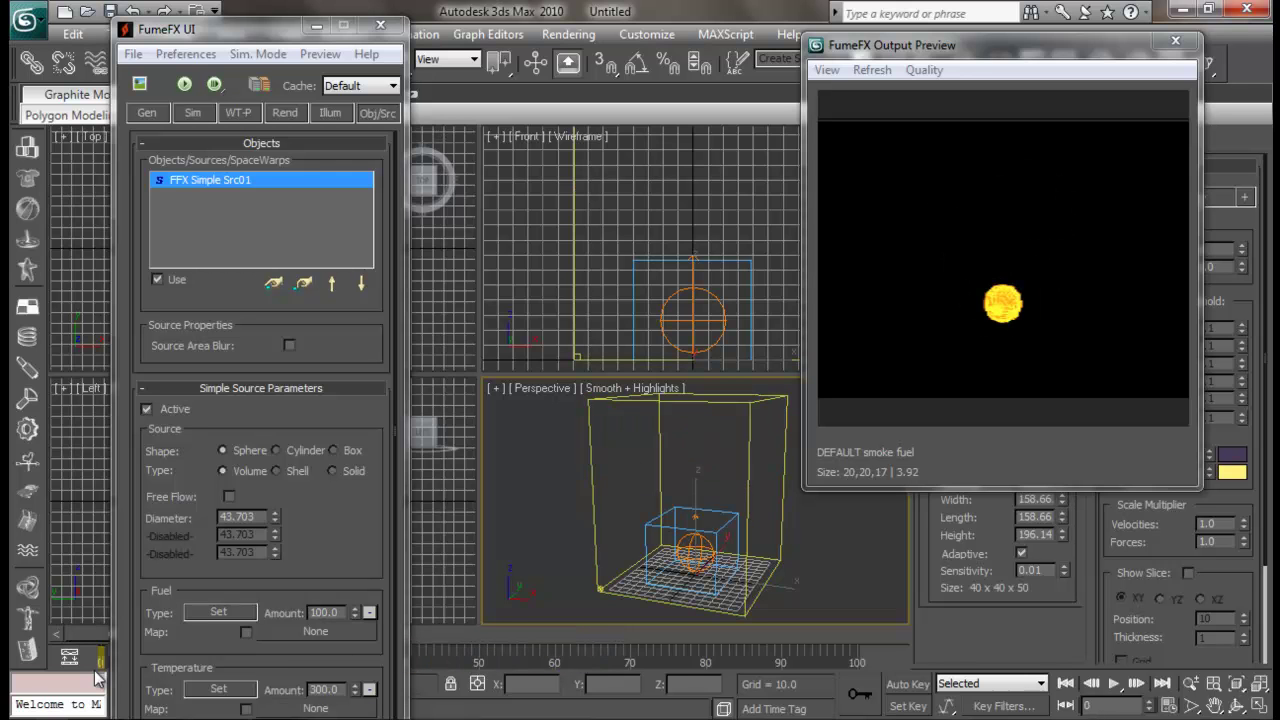
Move the time slider to frame 66 to view the large plume in the output preview.
drag(276, 32, 308, 22)
scroll(391, 437, down, 3)
scroll(391, 437, up, 3)
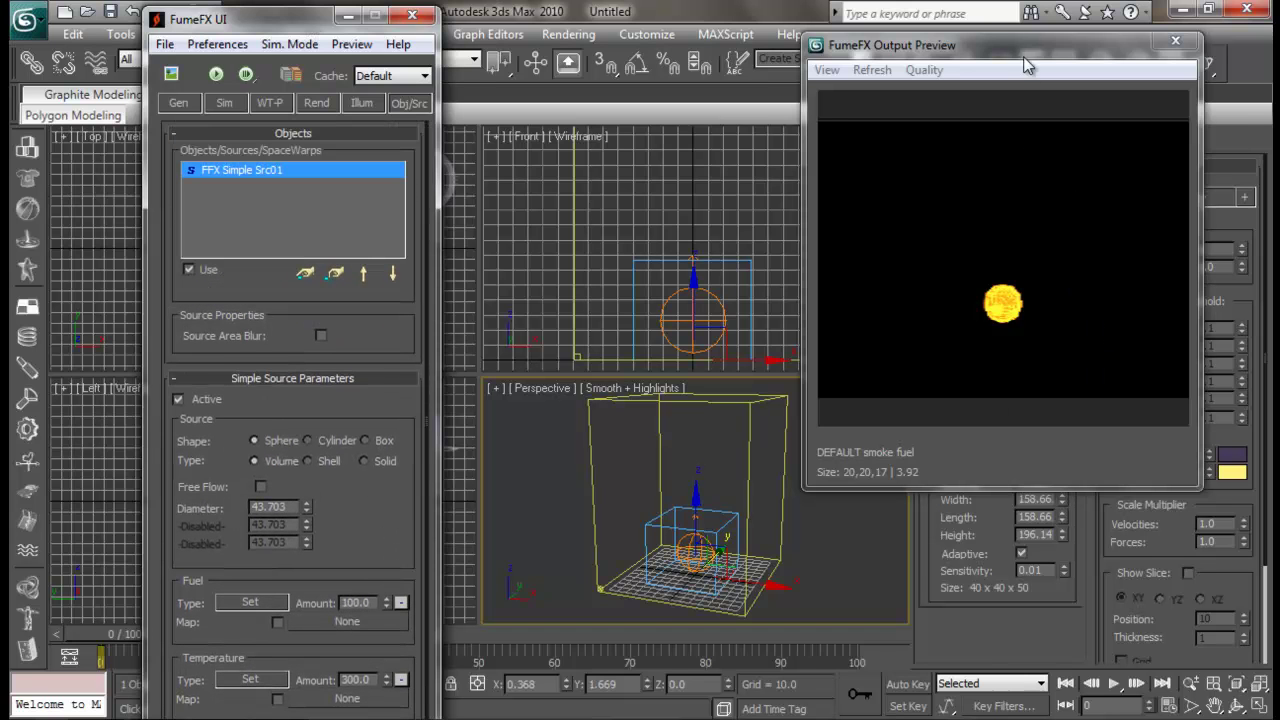
drag(1026, 47, 1008, 122)
drag(443, 650, 599, 655)
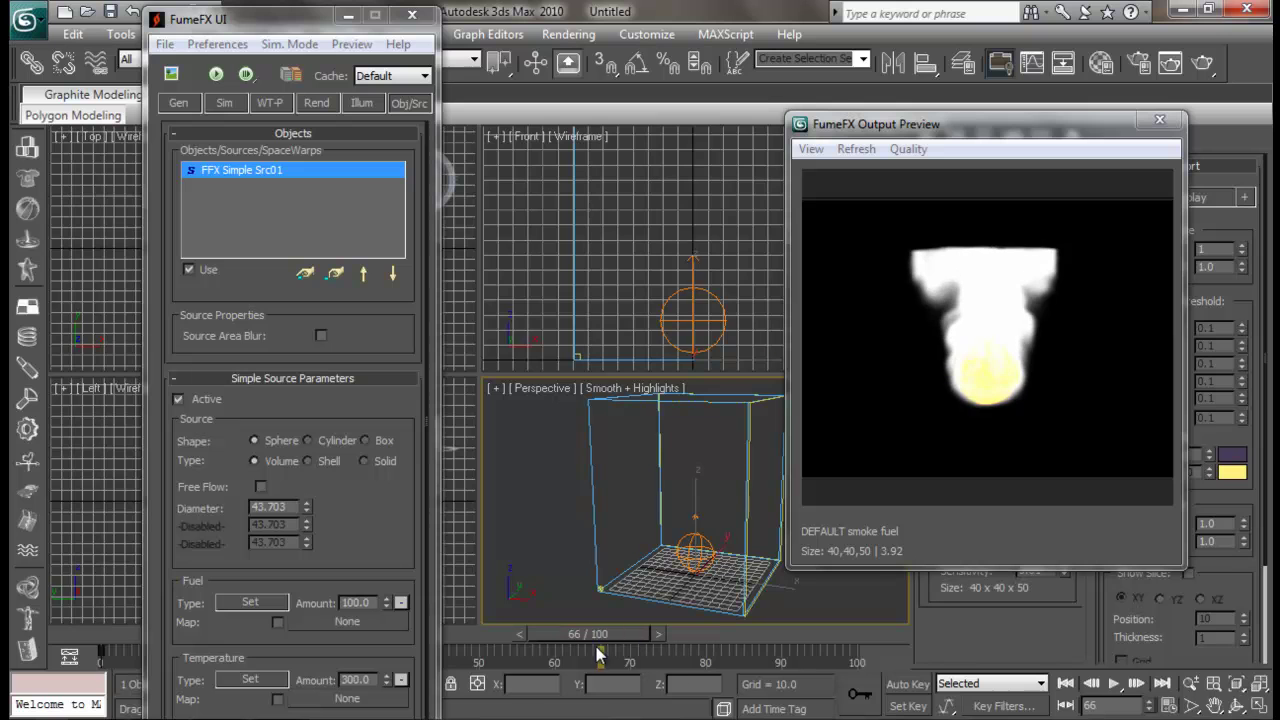
Render a test image of frame 66, then close the rendered frame window.
click(1202, 62)
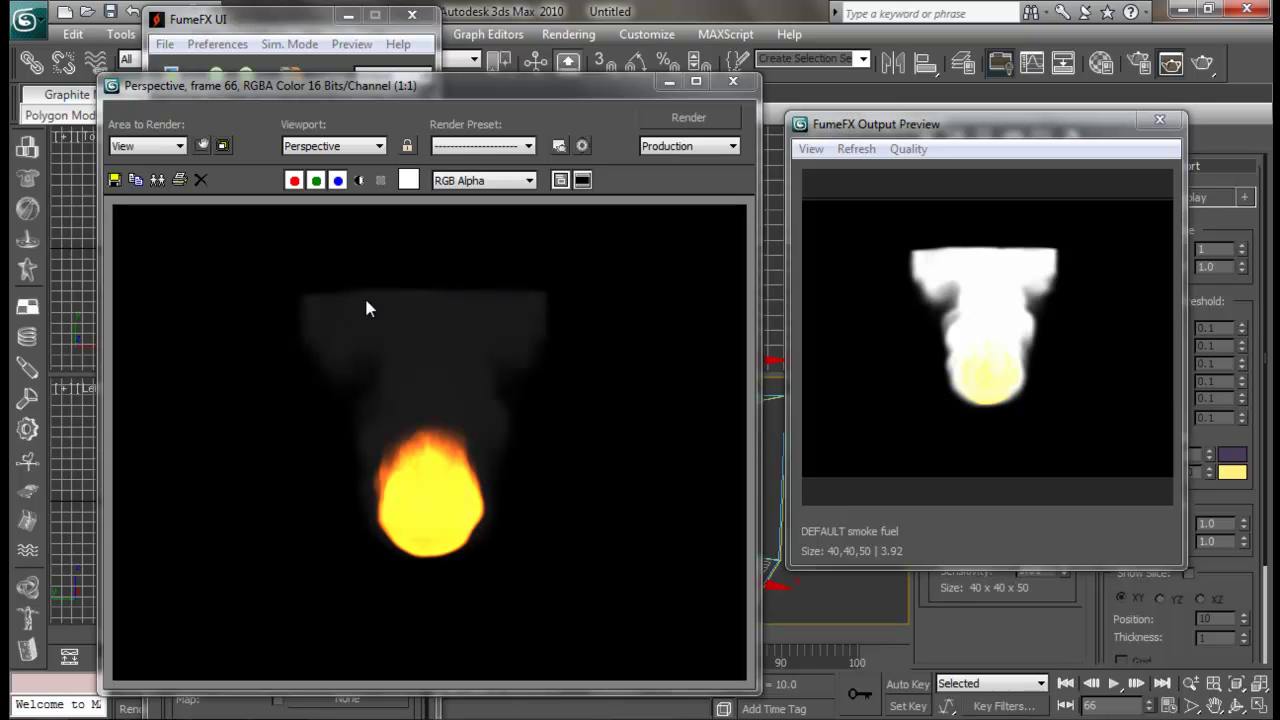
click(733, 81)
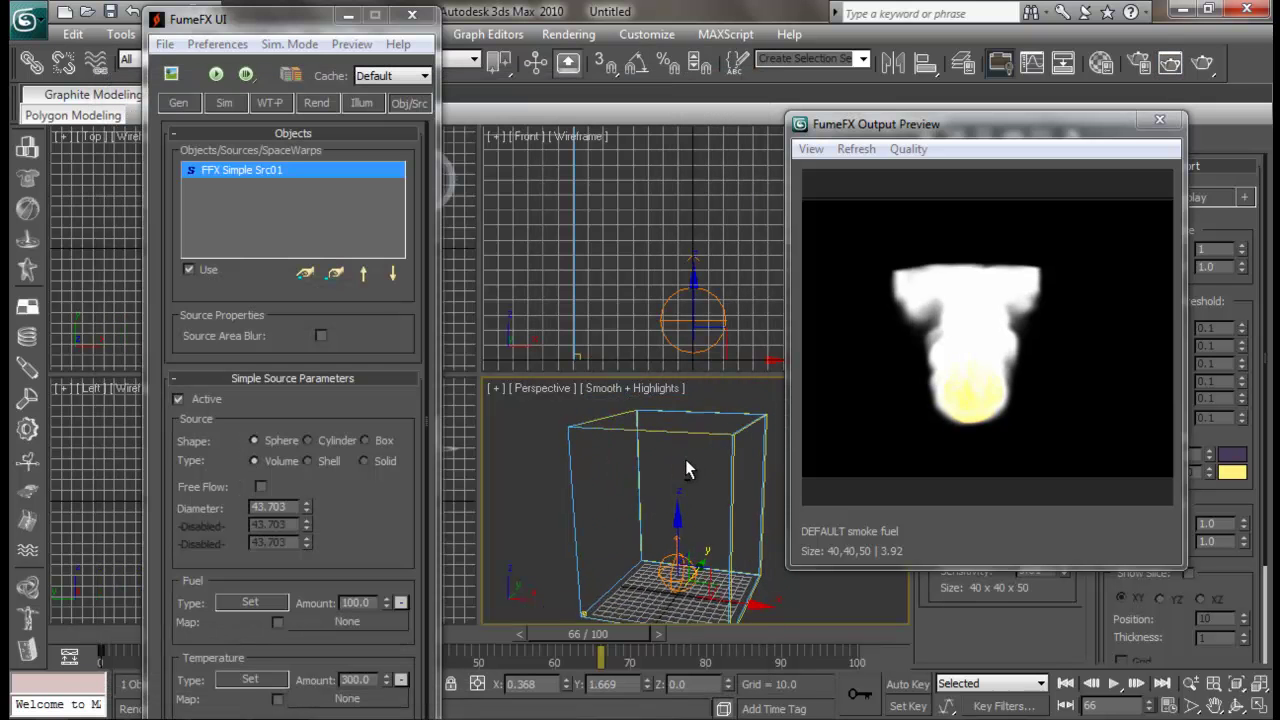
drag(1093, 140, 1008, 134)
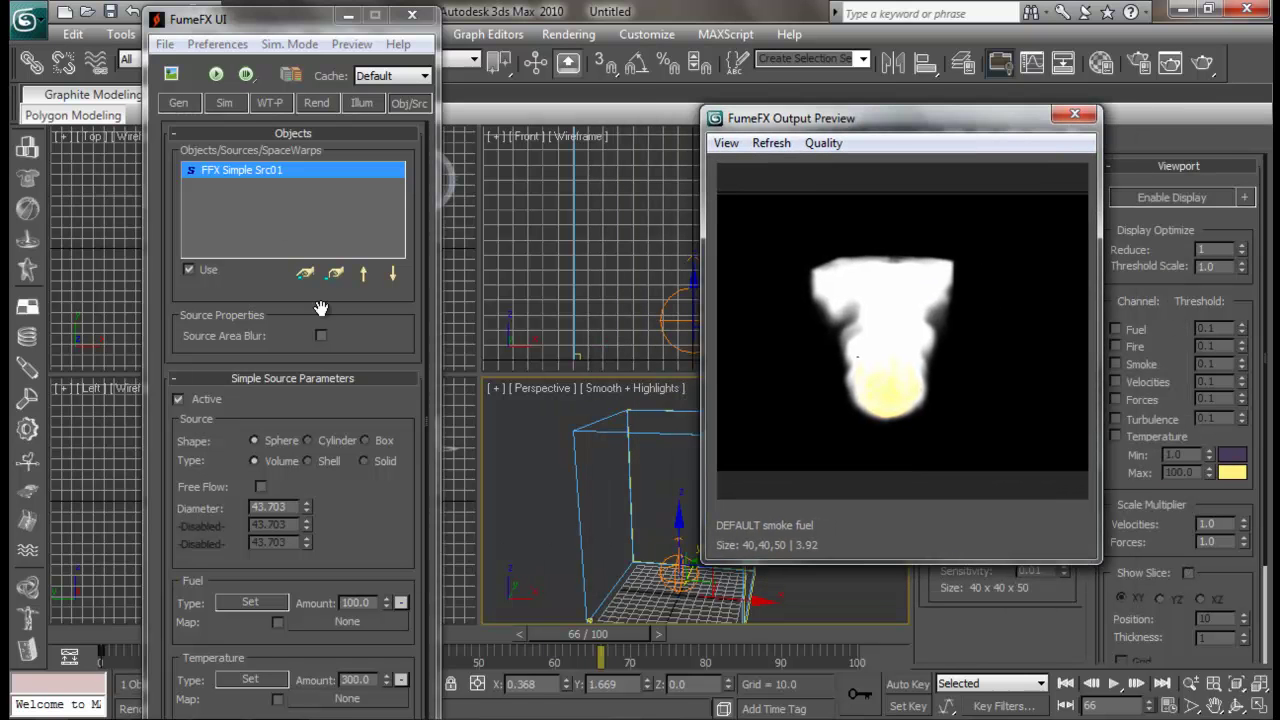
mouse_move(320, 307)
mouse_down()
mouse_move(322, 185)
mouse_move(320, 307)
mouse_up()
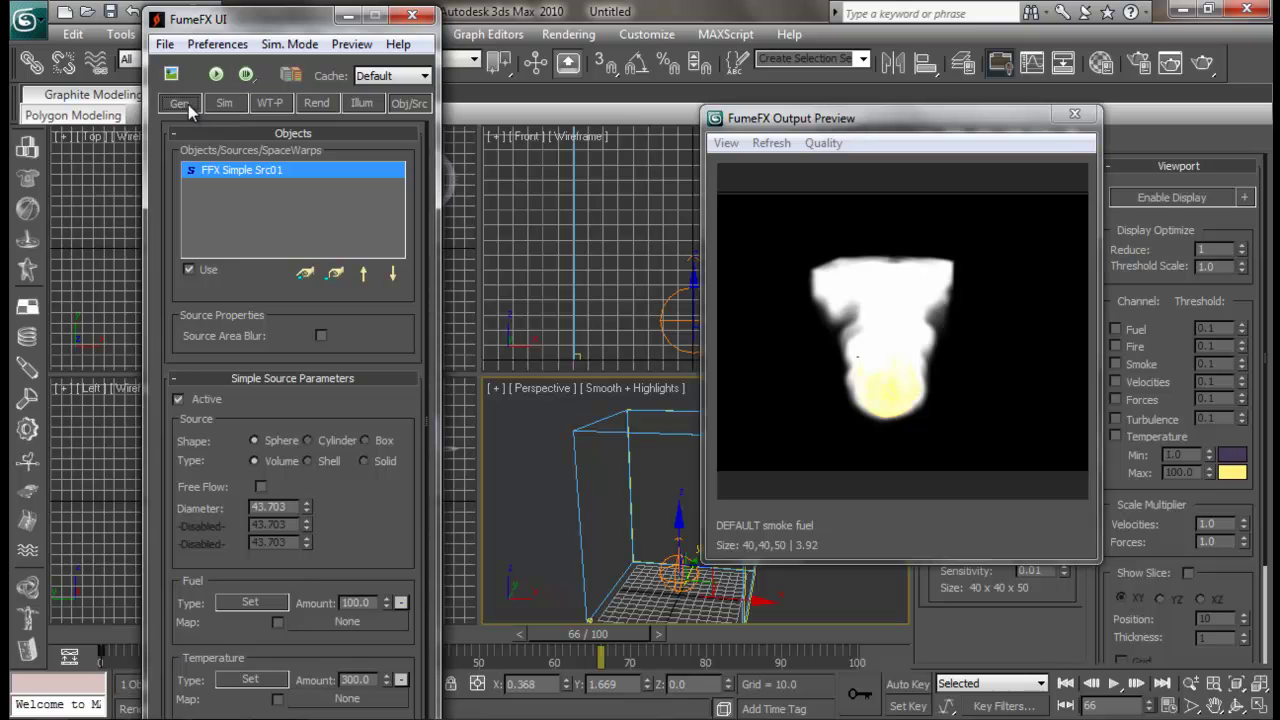
Show the FumeFX General Parameters and close the output preview.
click(188, 104)
drag(280, 24, 217, 19)
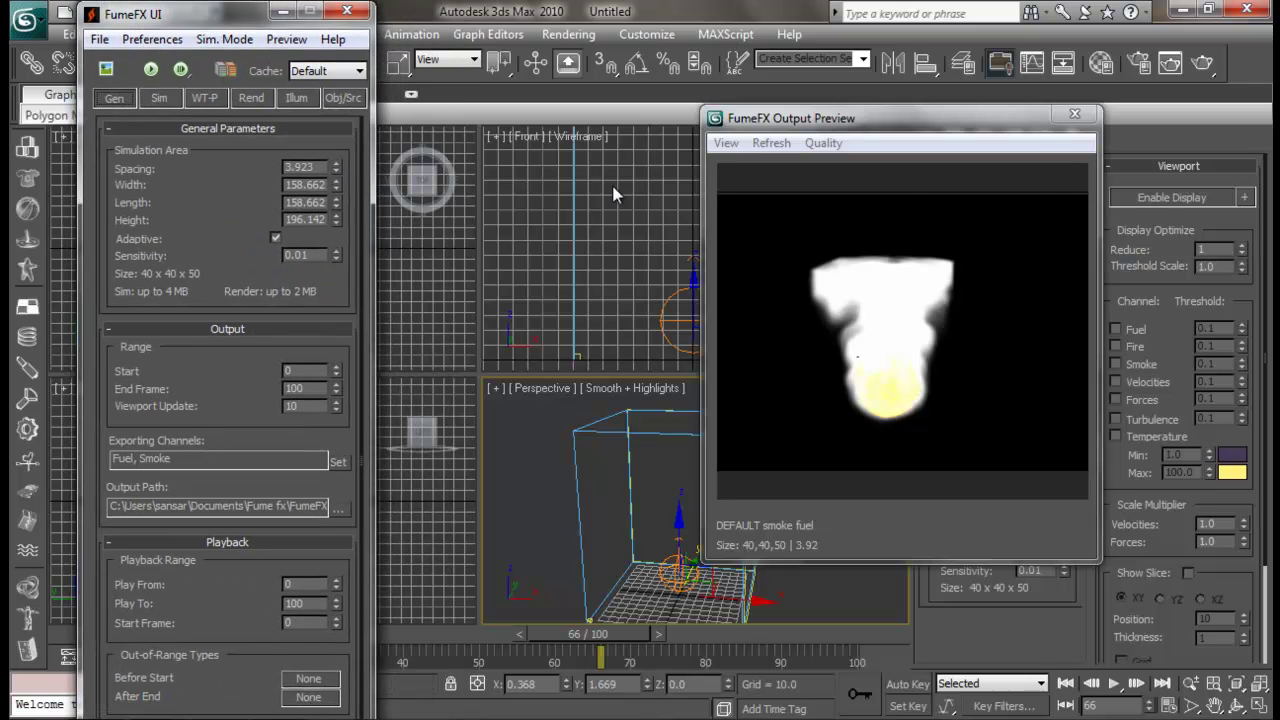
click(1075, 115)
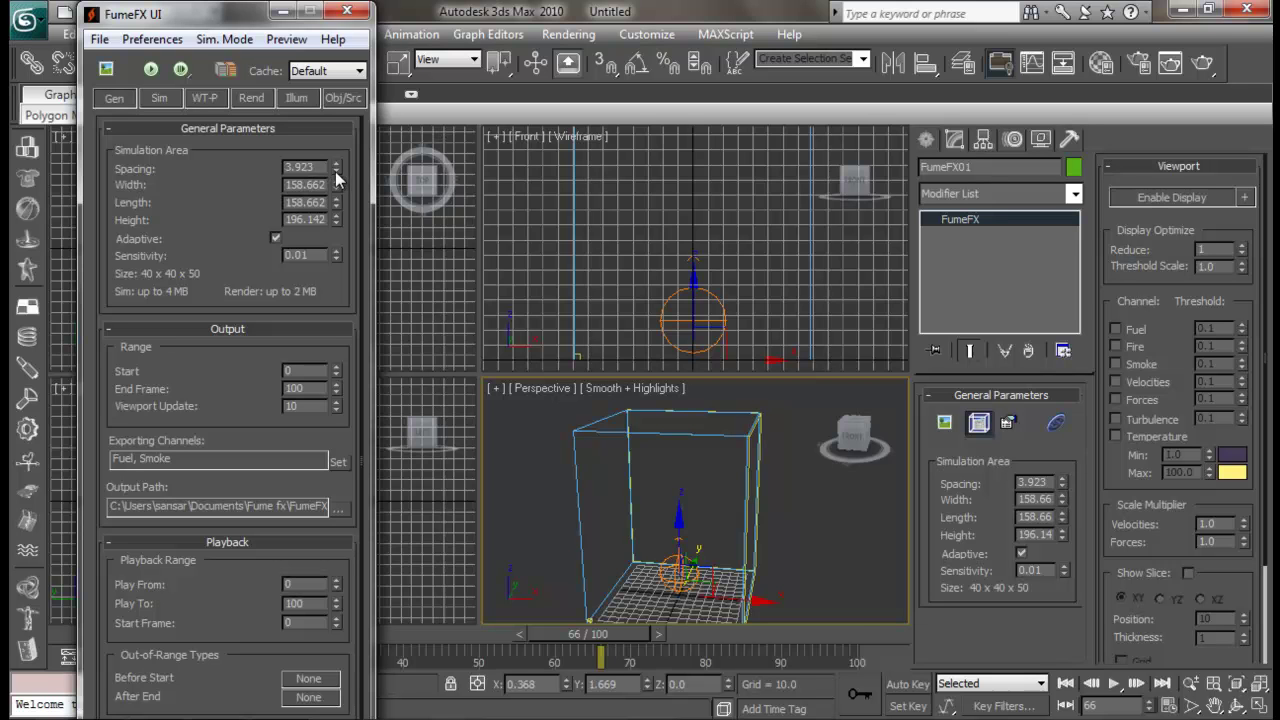
Lower the grid Spacing to 0.39 for a much finer 407 x 407 x 503 grid.
drag(335, 171, 352, 148)
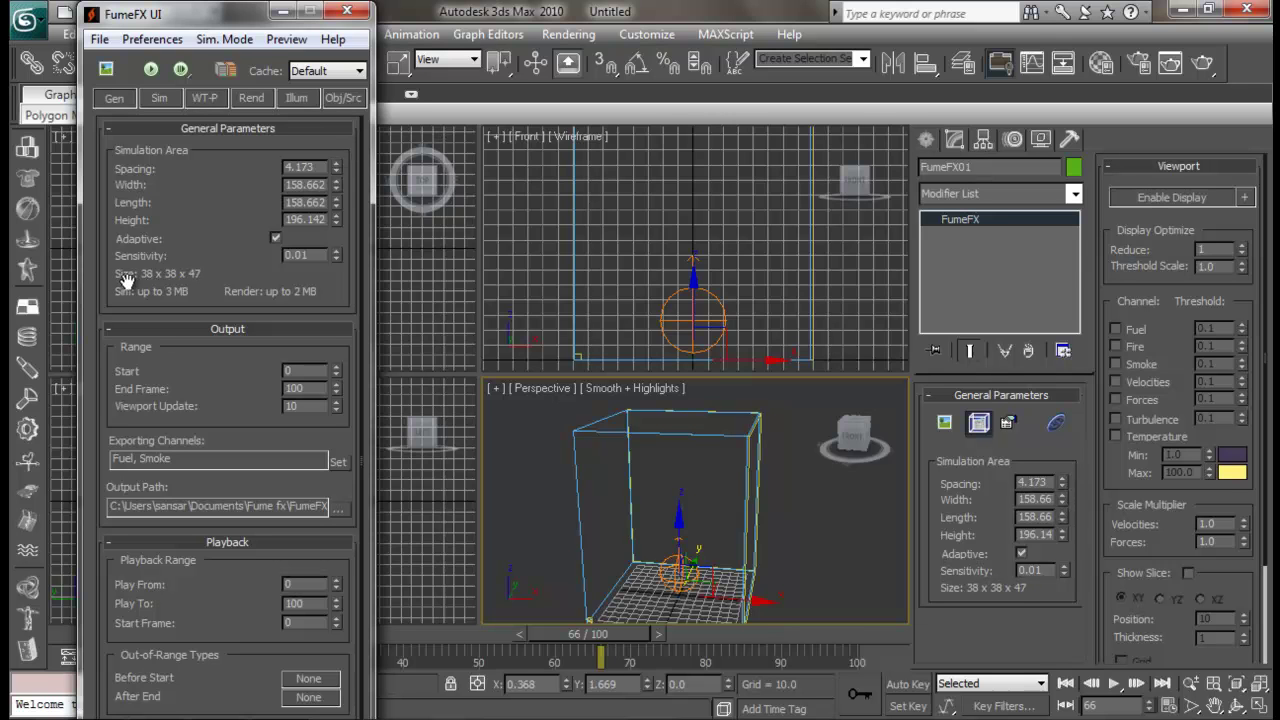
drag(336, 168, 363, 478)
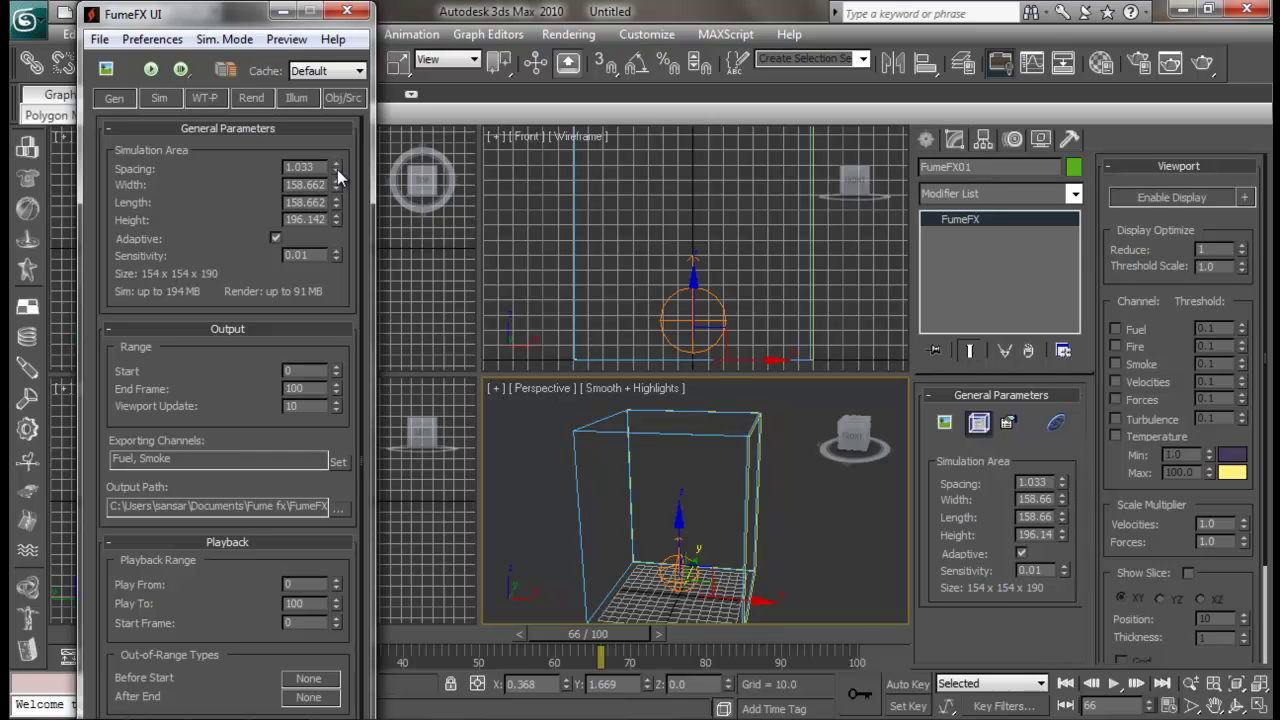
scroll(544, 424, down, 2)
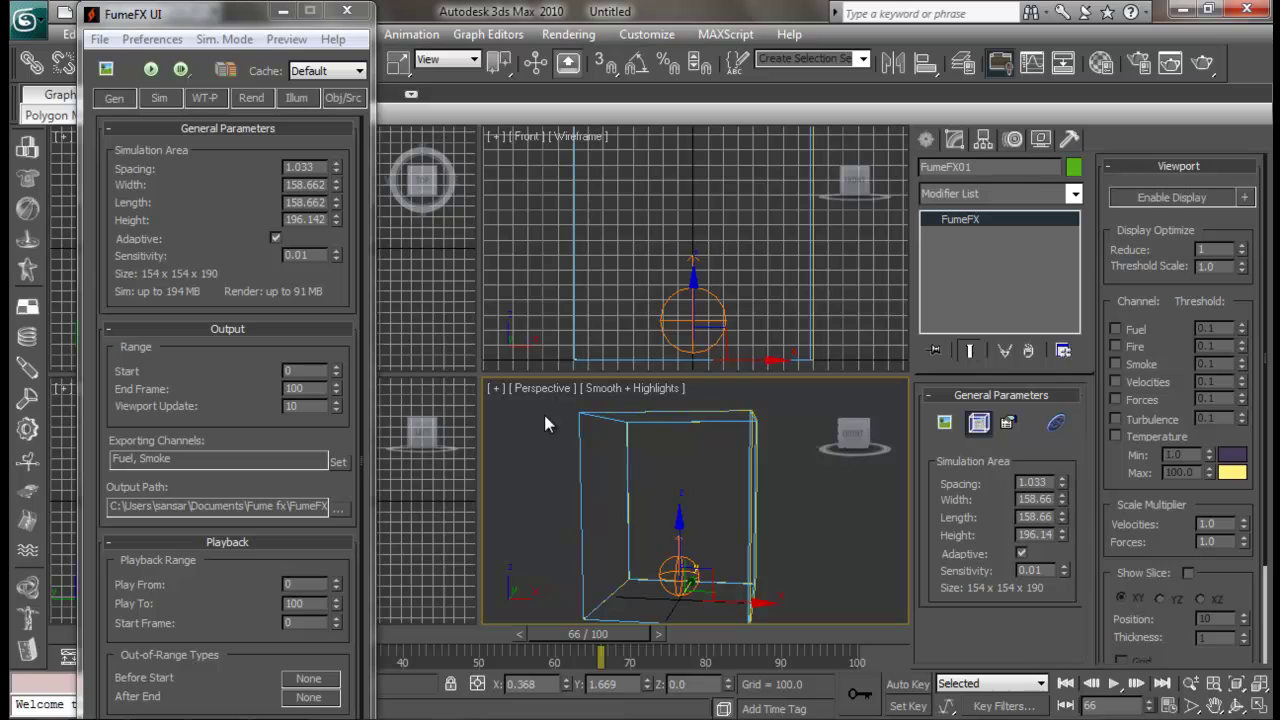
drag(336, 172, 353, 78)
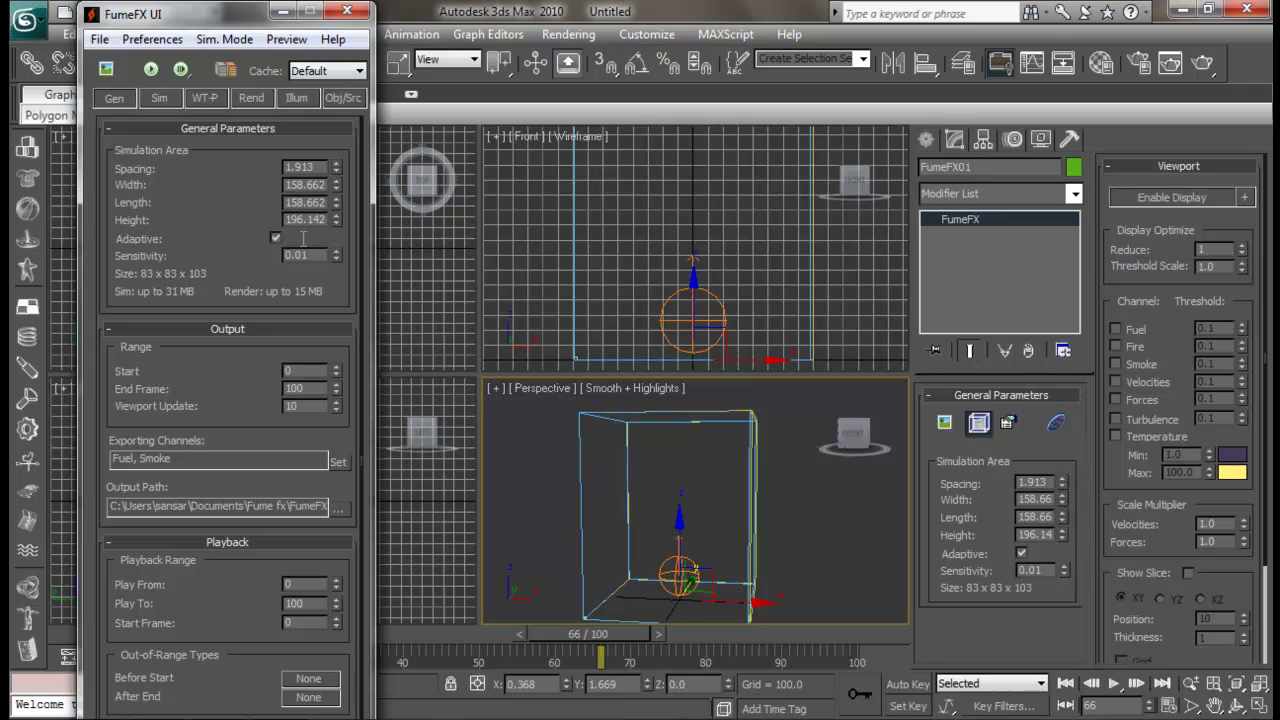
right_click(338, 172)
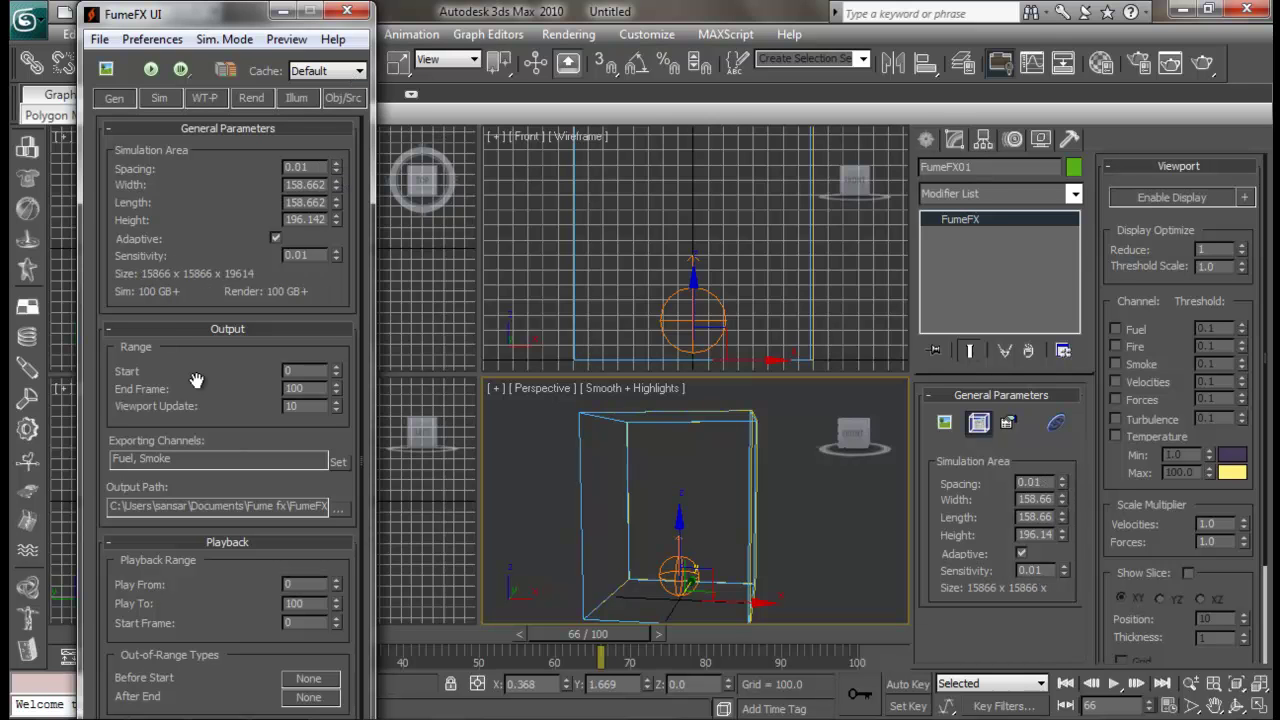
drag(336, 170, 341, 113)
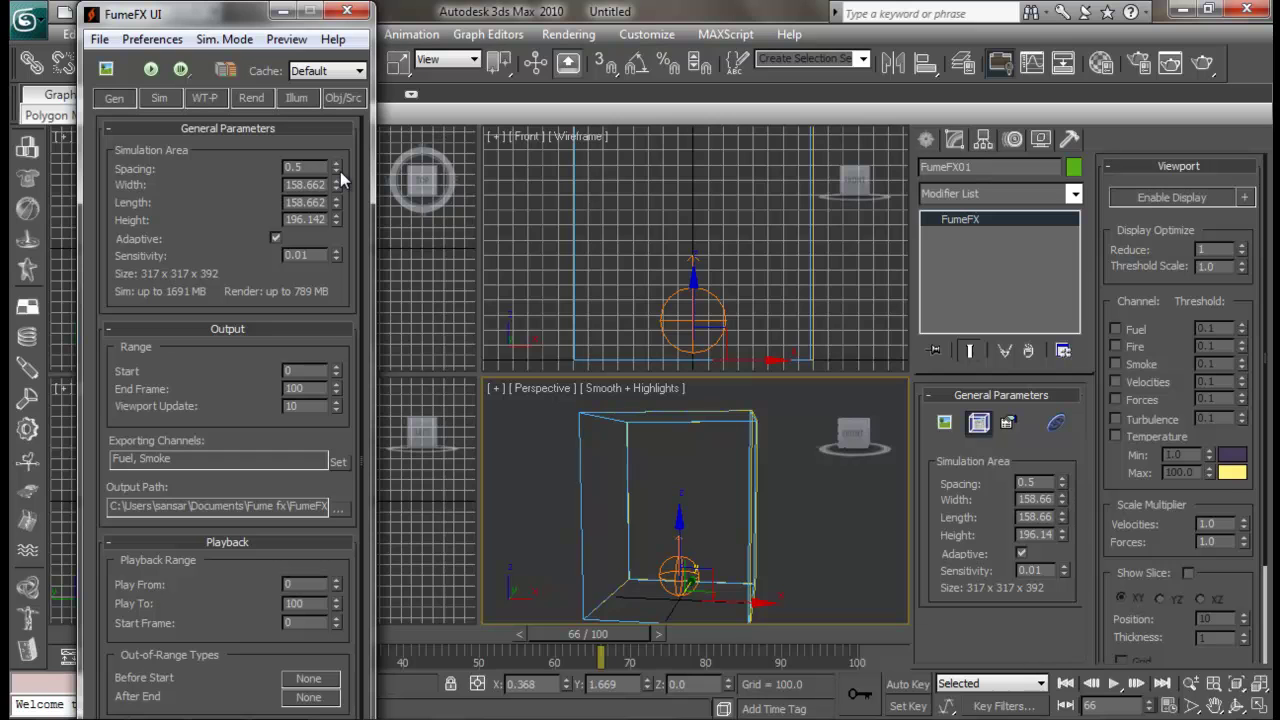
drag(339, 169, 340, 184)
Start the fine-grid simulation with the preview open, then stop it after frame 1.
click(152, 70)
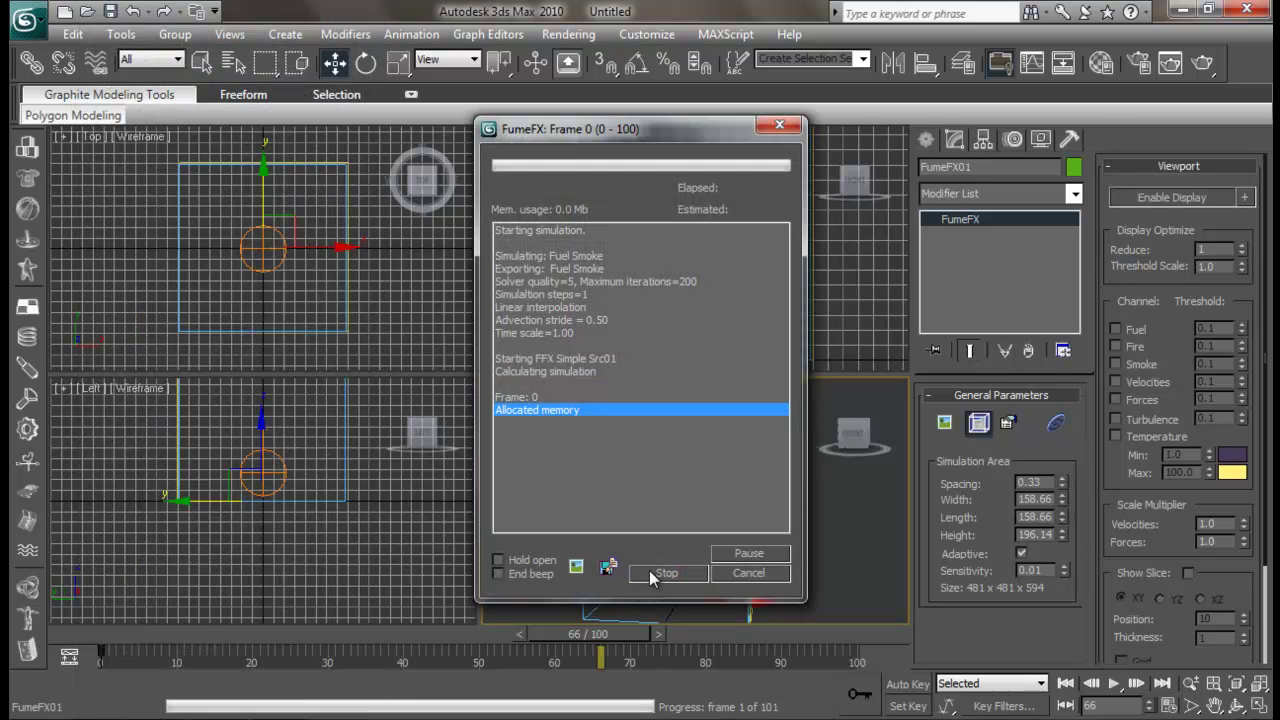
click(577, 565)
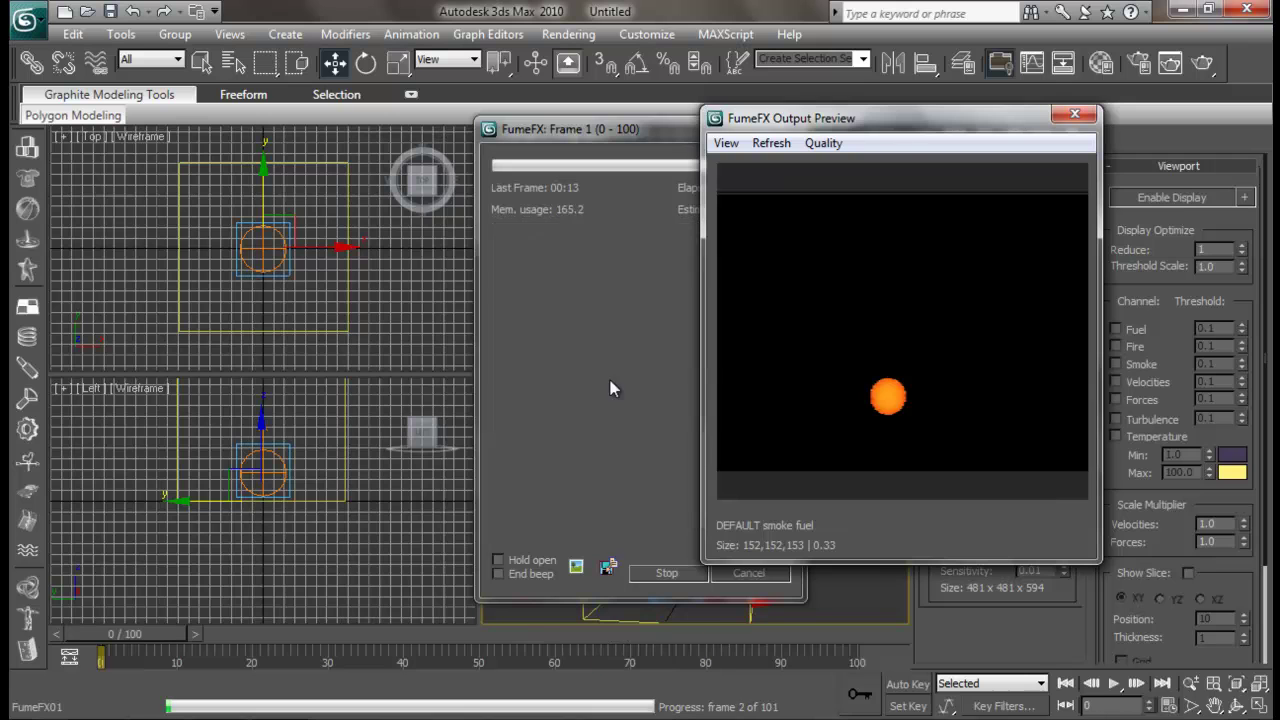
drag(778, 125, 1008, 135)
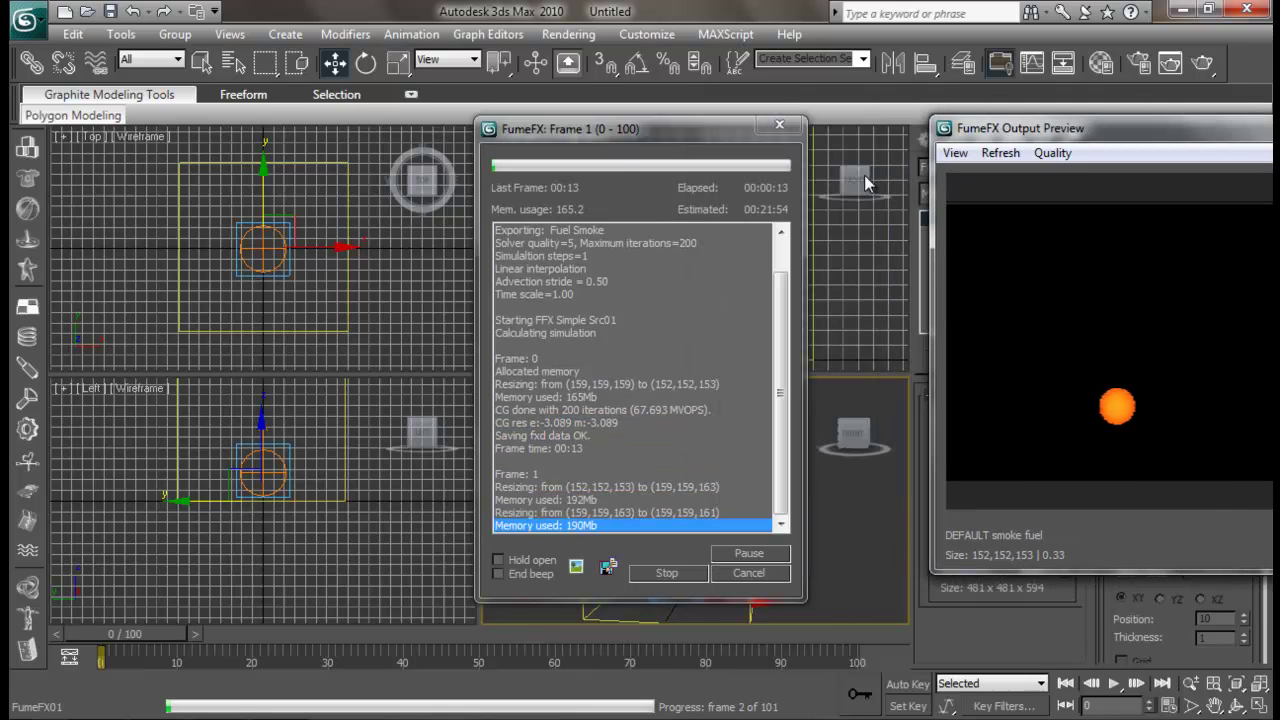
click(687, 573)
Coarsen the grid Spacing back up to 1.11.
drag(961, 131, 828, 118)
drag(712, 130, 606, 84)
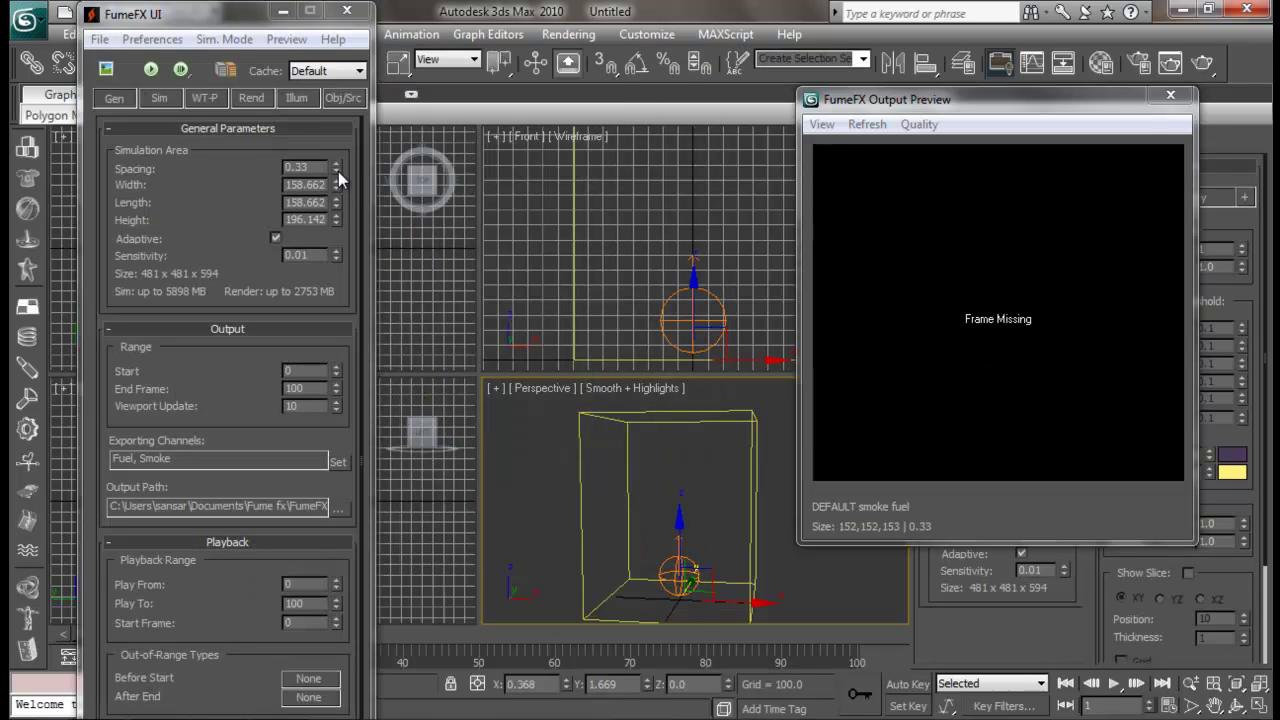
drag(338, 171, 349, 709)
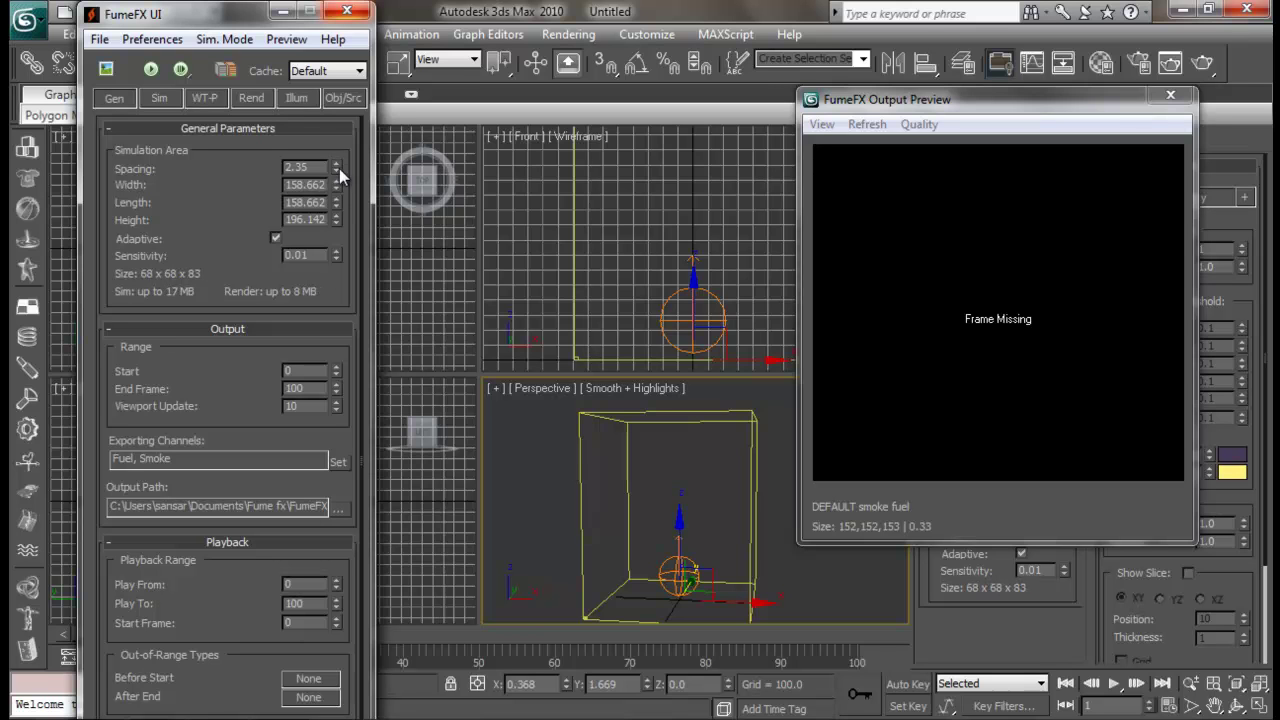
Nudge the spacing up, then try uniformly scaling the grid and undo it.
drag(339, 166, 341, 140)
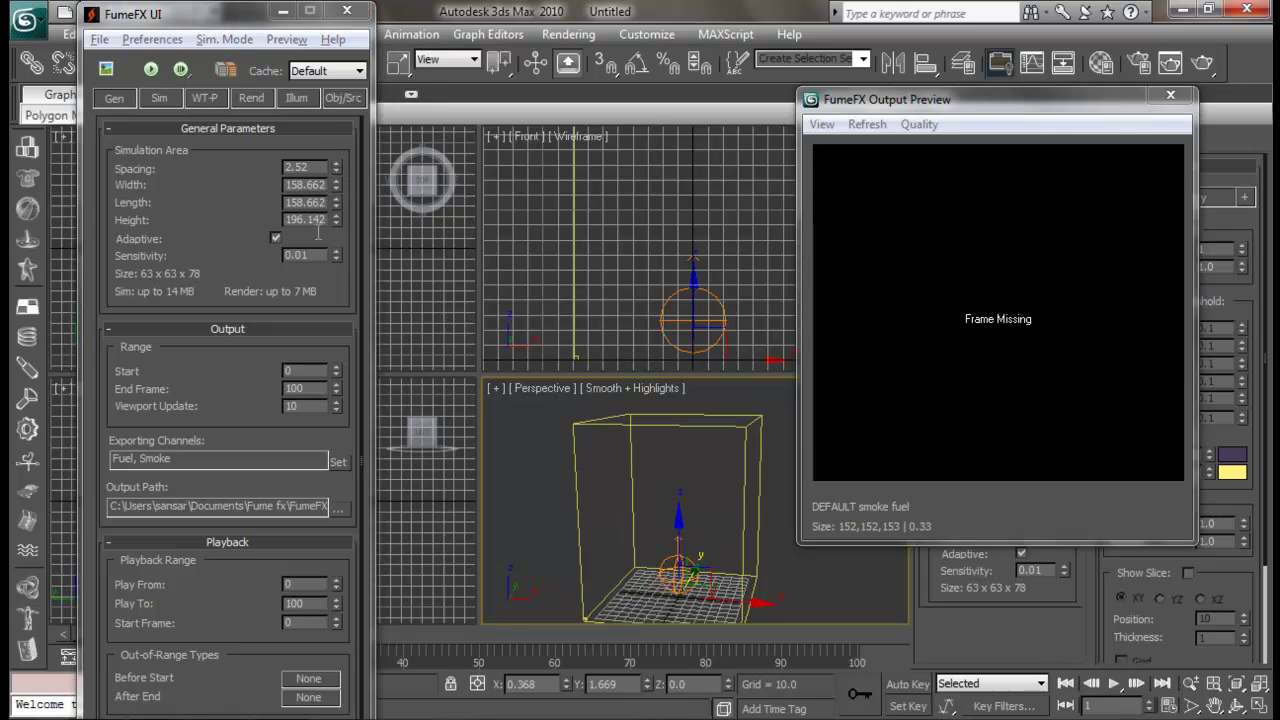
drag(336, 181, 336, 196)
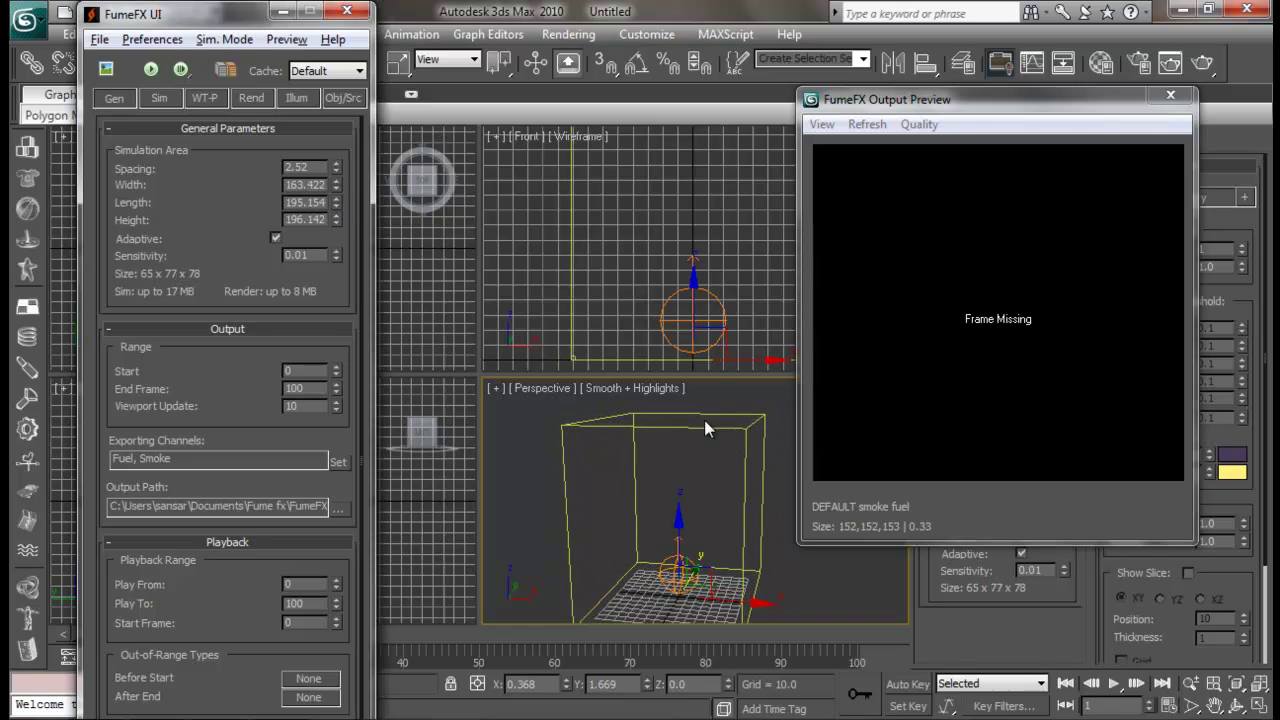
key(r)
drag(686, 568, 719, 539)
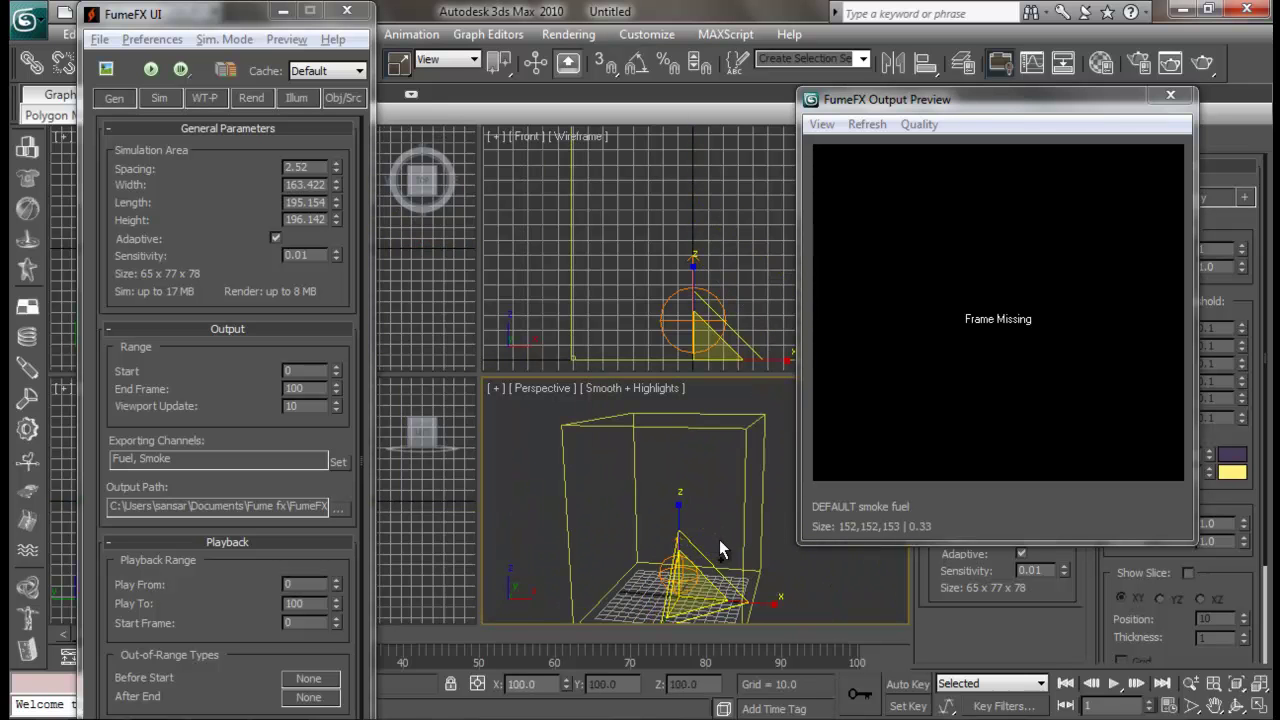
scroll(680, 500, down, 5)
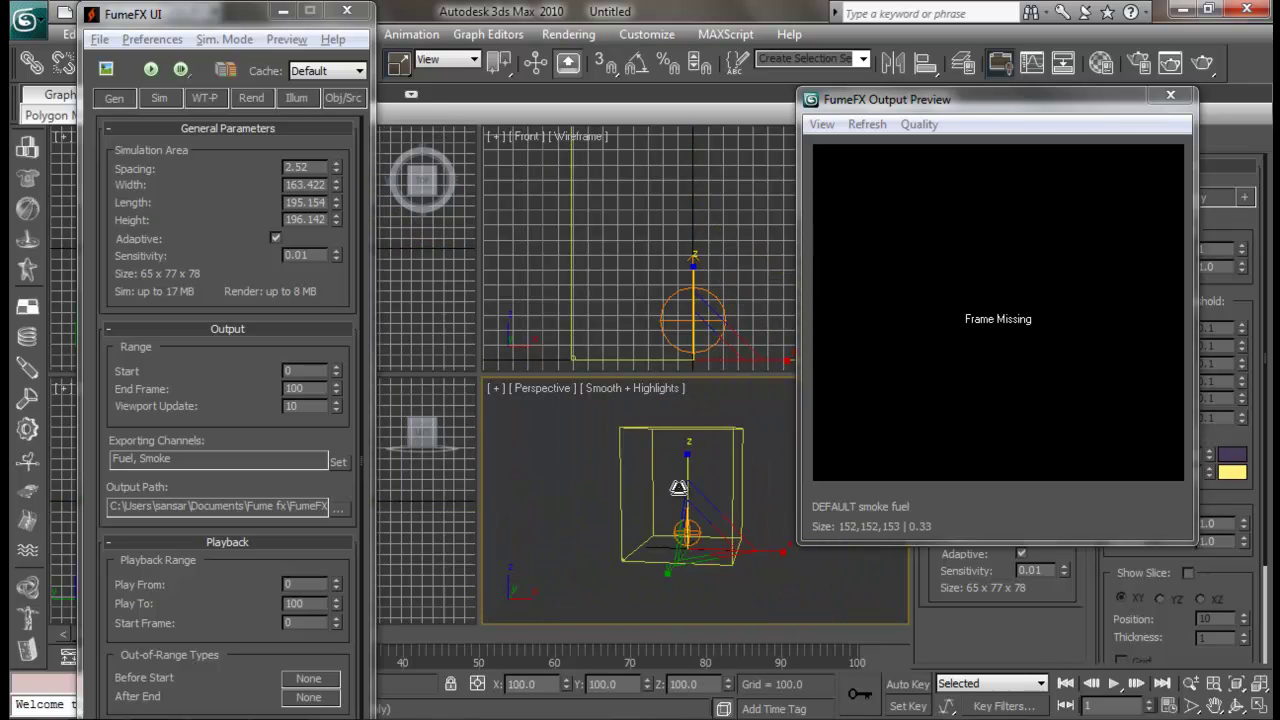
drag(697, 500, 422, 305)
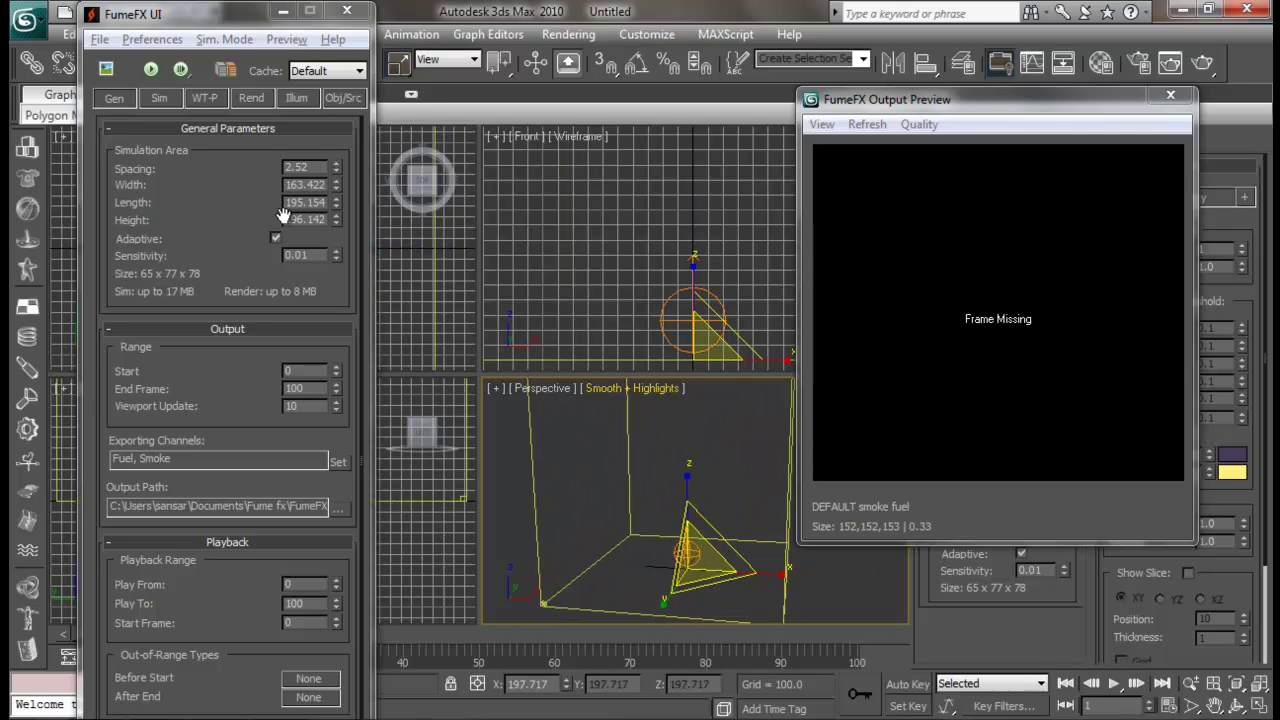
key(ctrl+z)
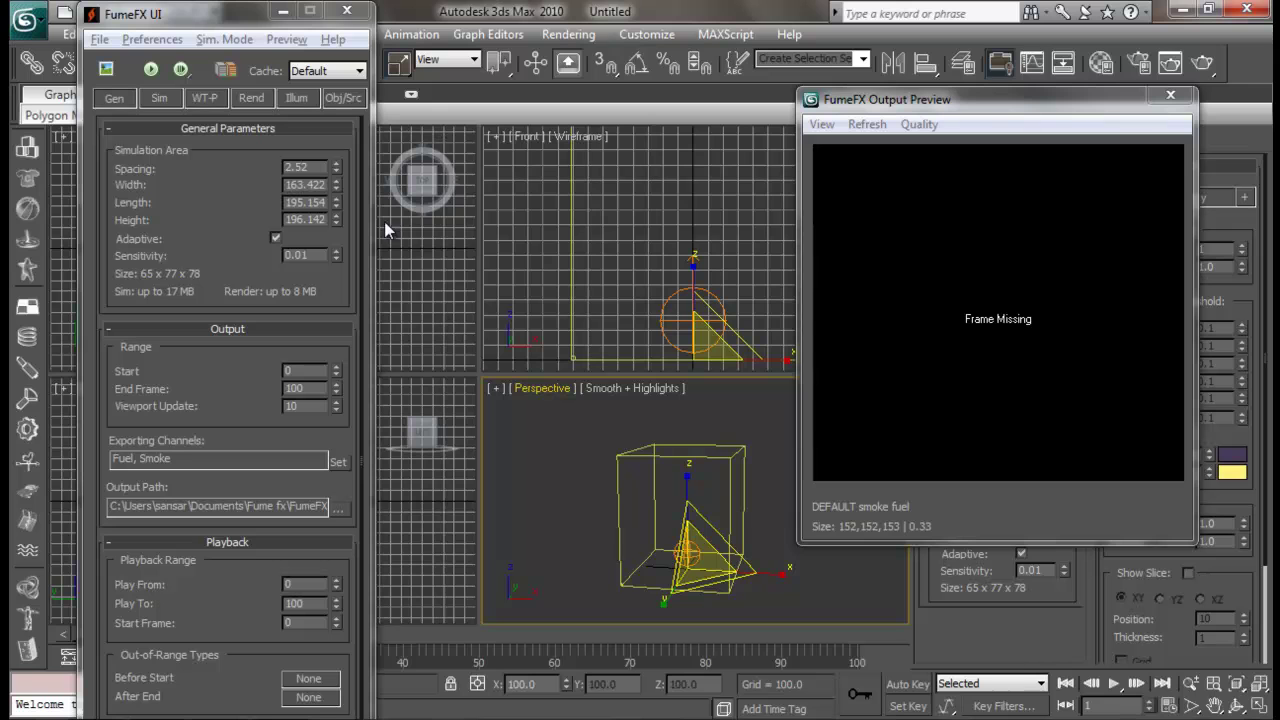
key(ctrl+z)
Resize the grid to Width 180.352, Length 186.88 and Height 279.326.
drag(336, 187, 336, 150)
drag(336, 203, 358, 172)
mouse_move(230, 218)
mouse_down()
mouse_move(230, 192)
mouse_move(234, 232)
mouse_move(234, 206)
mouse_move(232, 218)
mouse_up()
drag(337, 222, 340, 193)
mouse_move(633, 460)
middle_down()
mouse_move(635, 480)
mouse_move(628, 469)
middle_up()
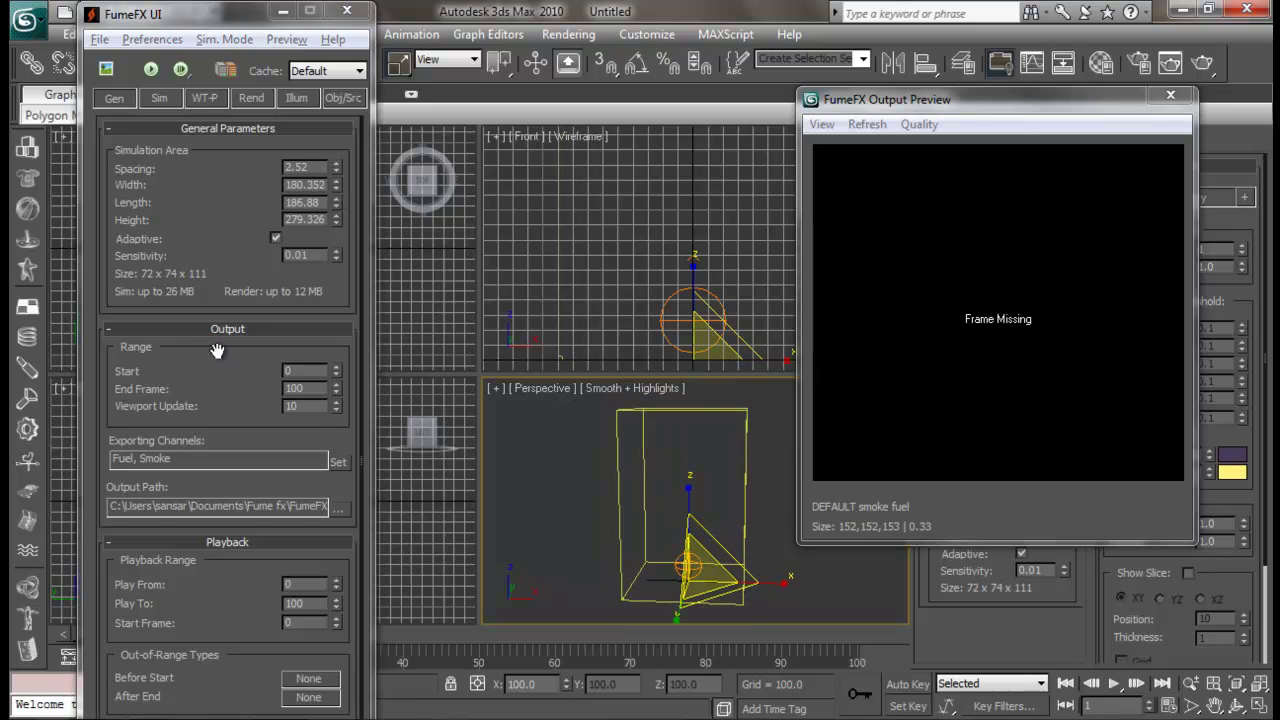
drag(211, 346, 210, 318)
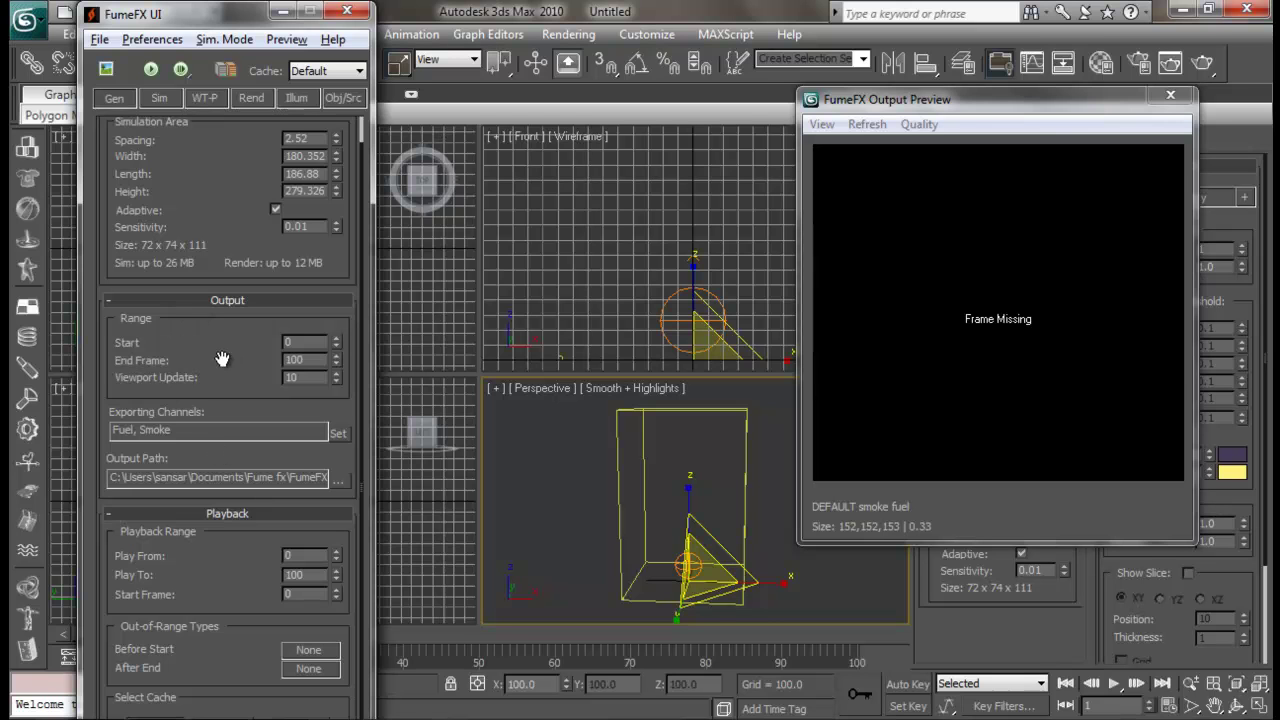
drag(857, 631, 90, 632)
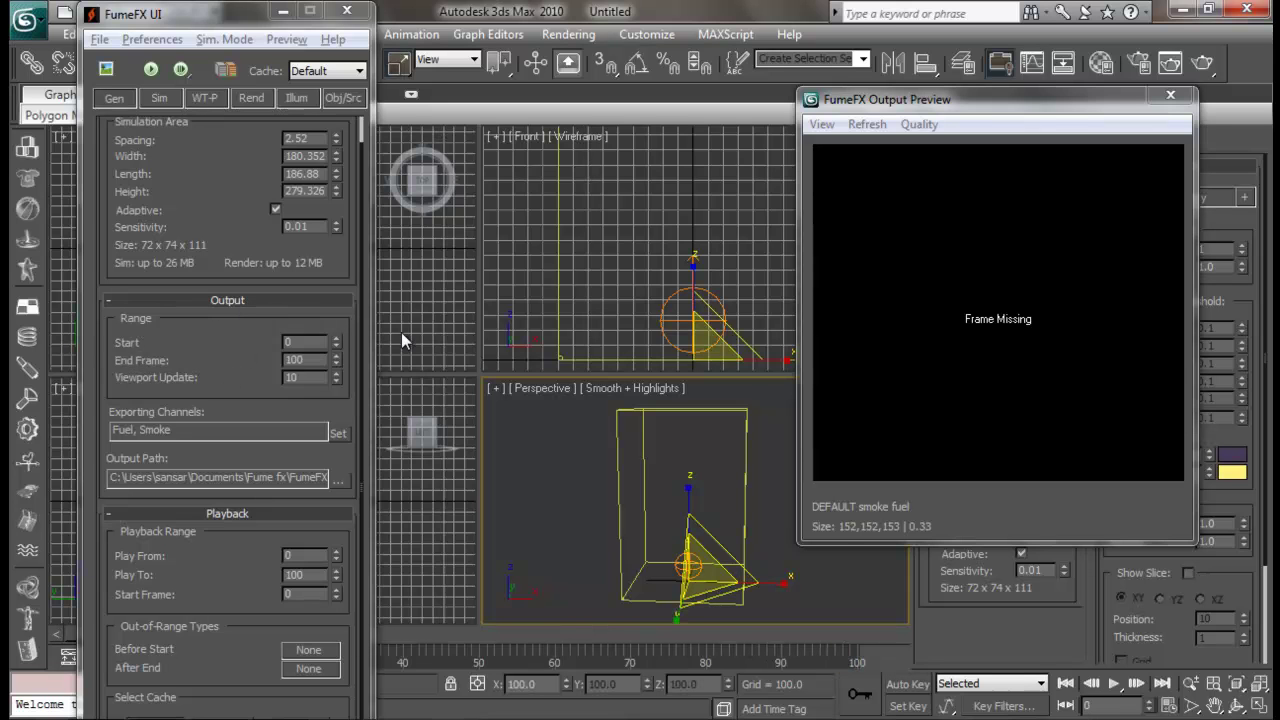
click(478, 636)
double_click(312, 361)
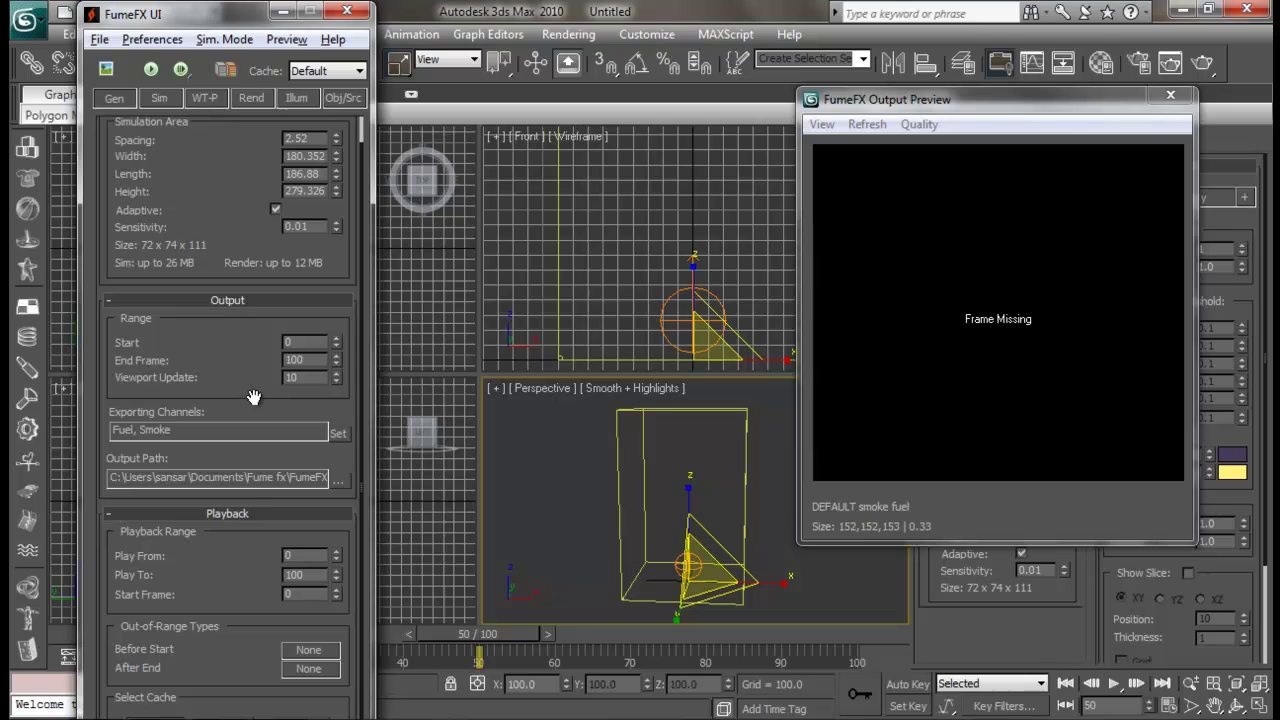
scroll(264, 381, up, 1)
scroll(243, 394, down, 1)
click(332, 436)
drag(316, 244, 412, 200)
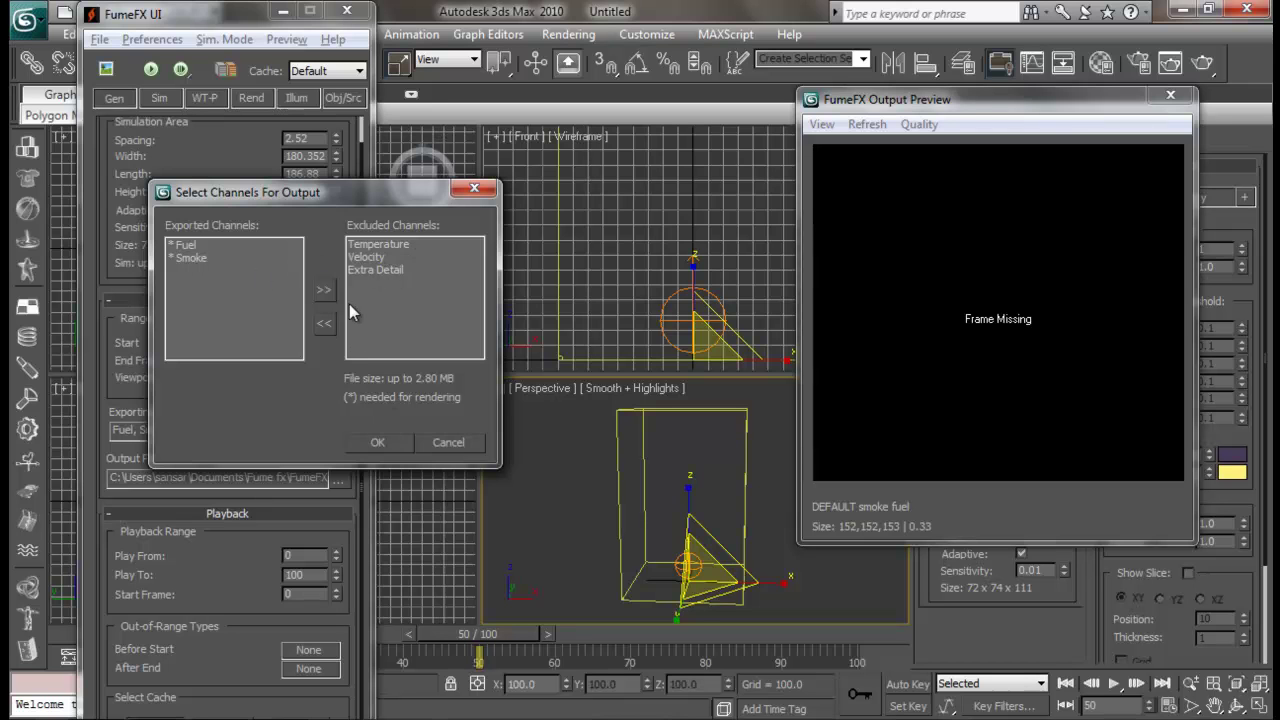
click(376, 440)
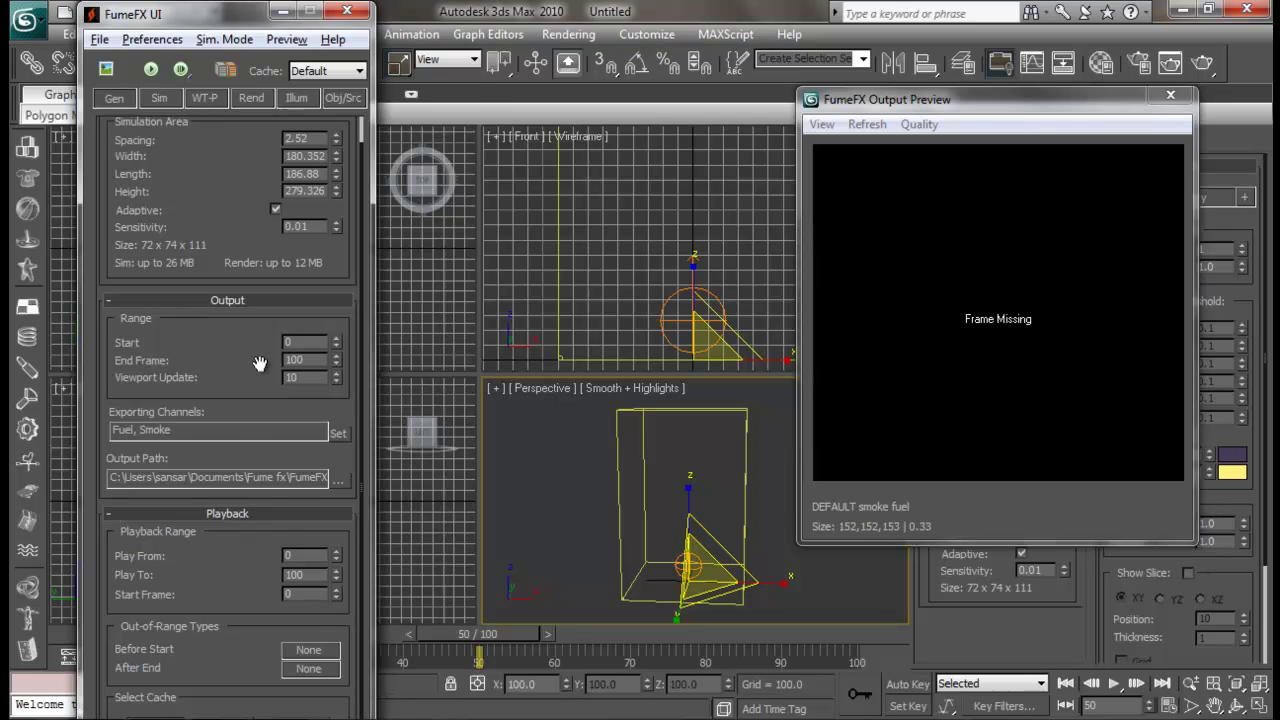
drag(248, 20, 370, 20)
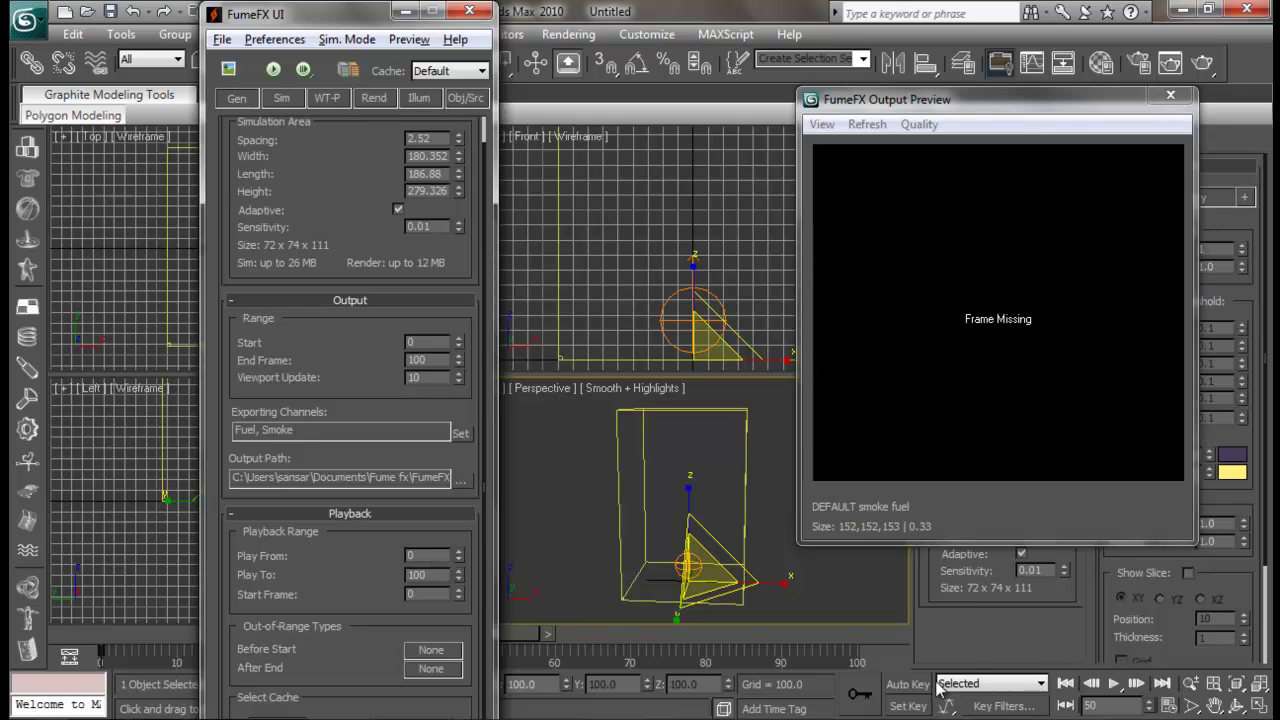
drag(528, 643, 130, 633)
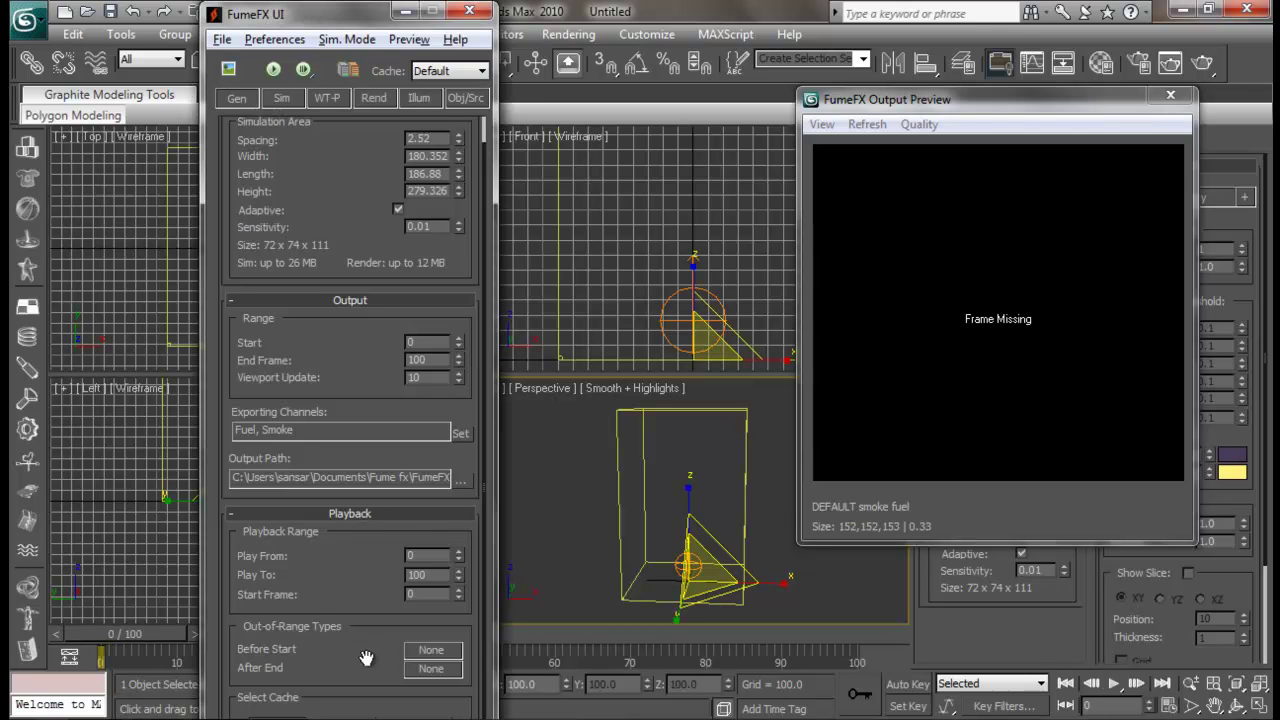
drag(333, 28, 277, 40)
drag(311, 354, 315, 438)
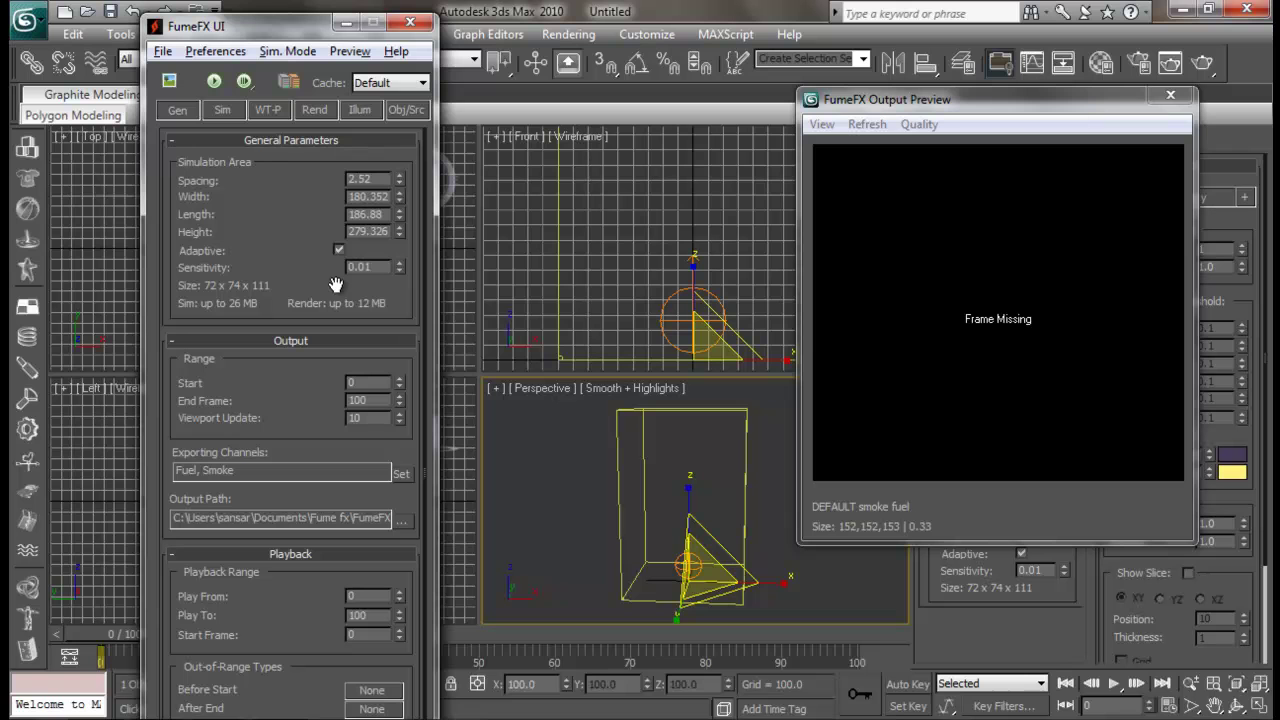
Open the Sim tab and scroll through the solver, system, turbulence and fuel rollouts.
click(225, 110)
drag(292, 234, 320, 143)
drag(305, 496, 314, 229)
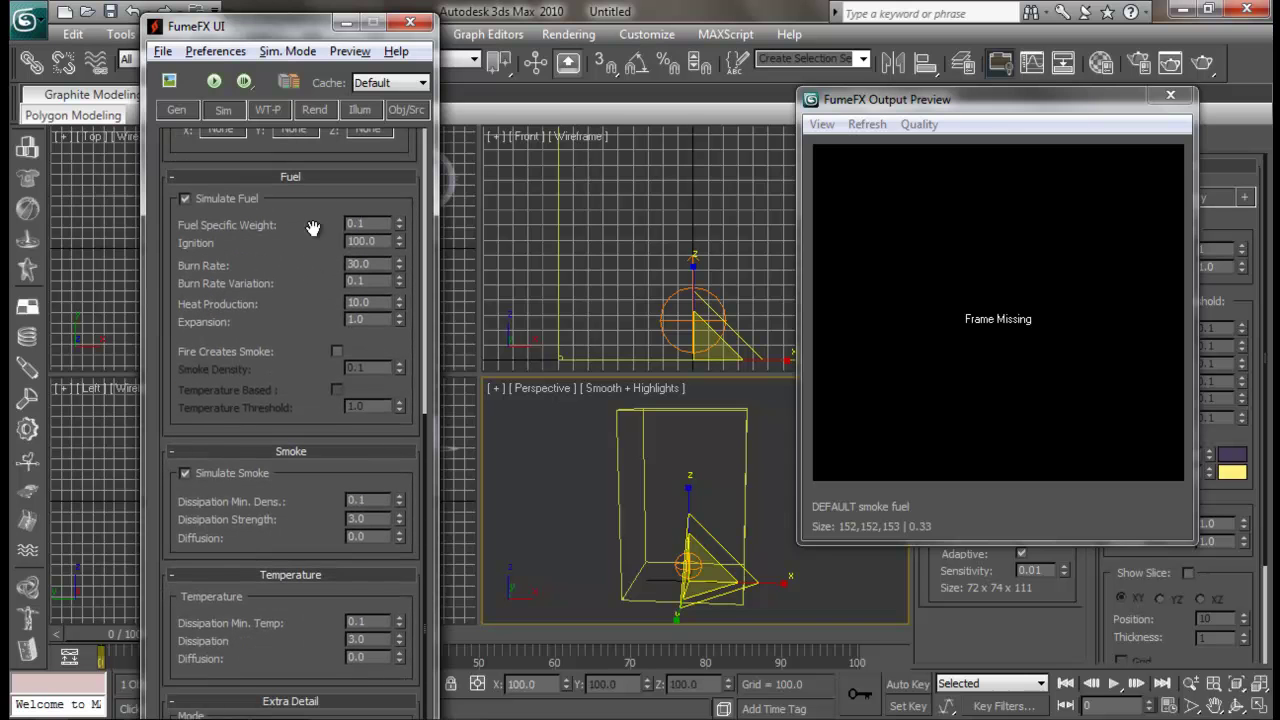
drag(320, 454, 318, 621)
drag(305, 390, 290, 643)
drag(286, 340, 290, 400)
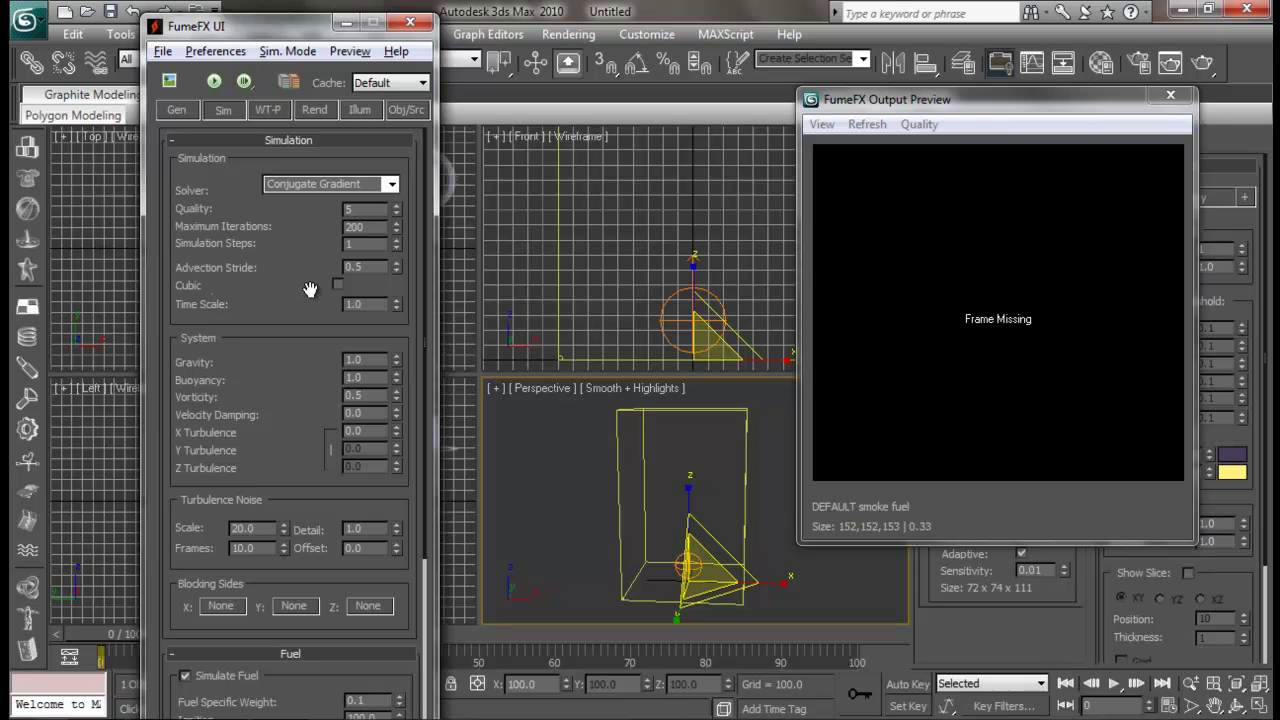
drag(310, 289, 305, 236)
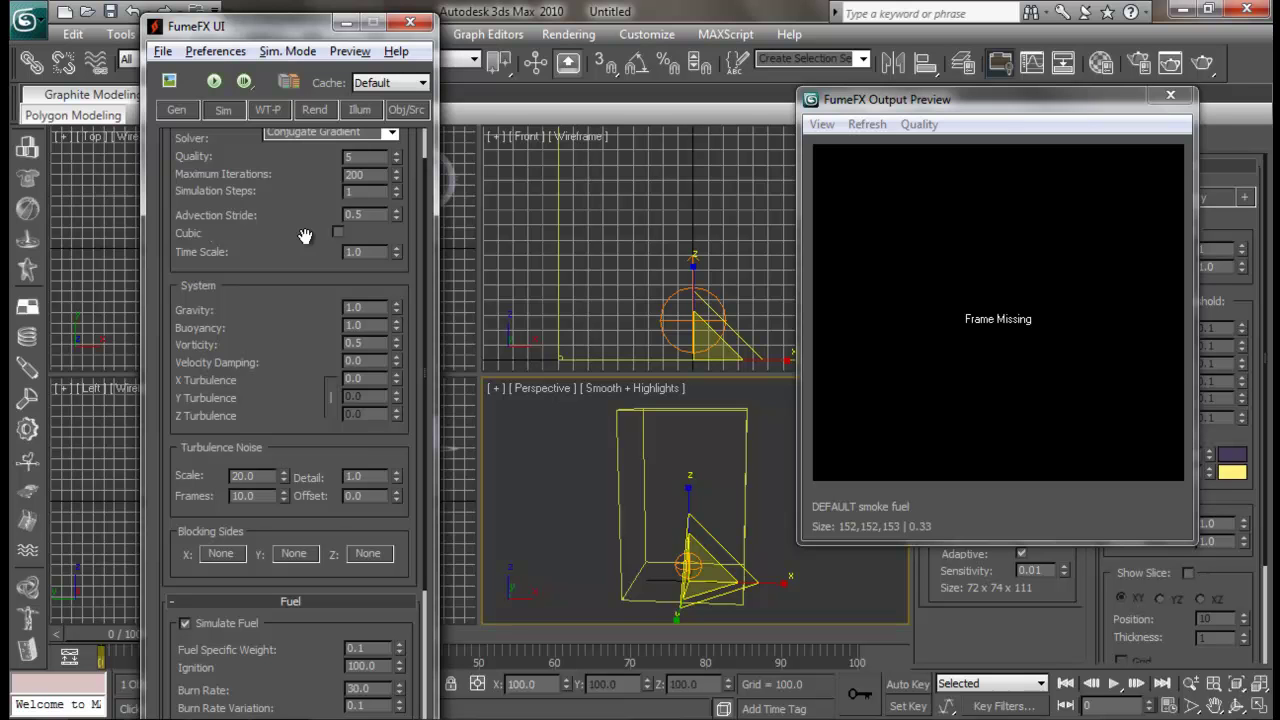
drag(305, 236, 320, 330)
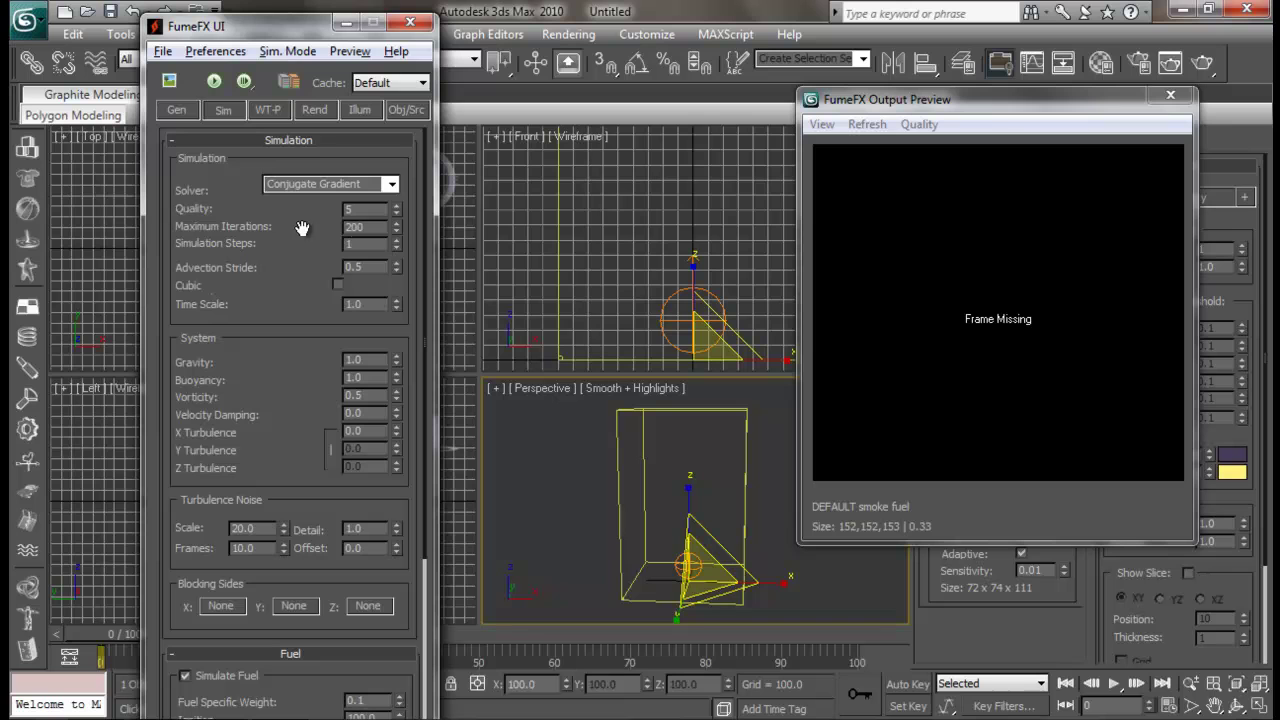
Keep Conjugate Gradient as the solver and select the Maximum Iterations field.
click(391, 184)
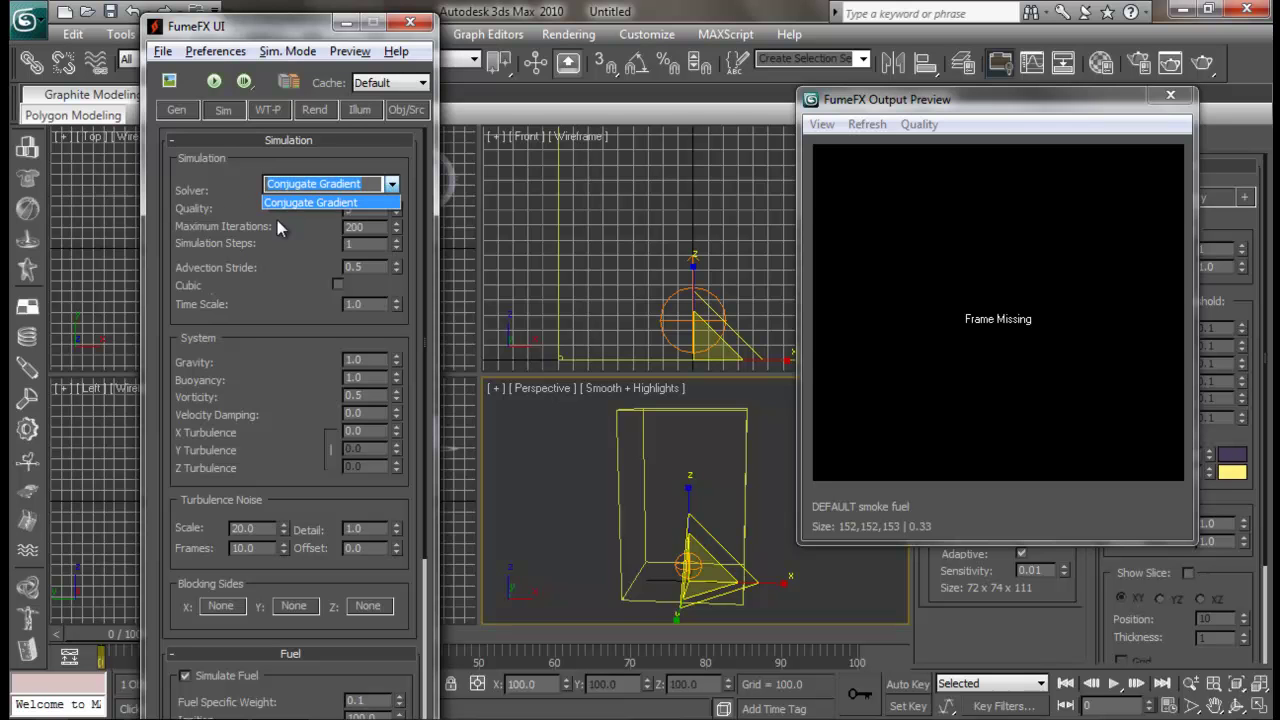
click(308, 204)
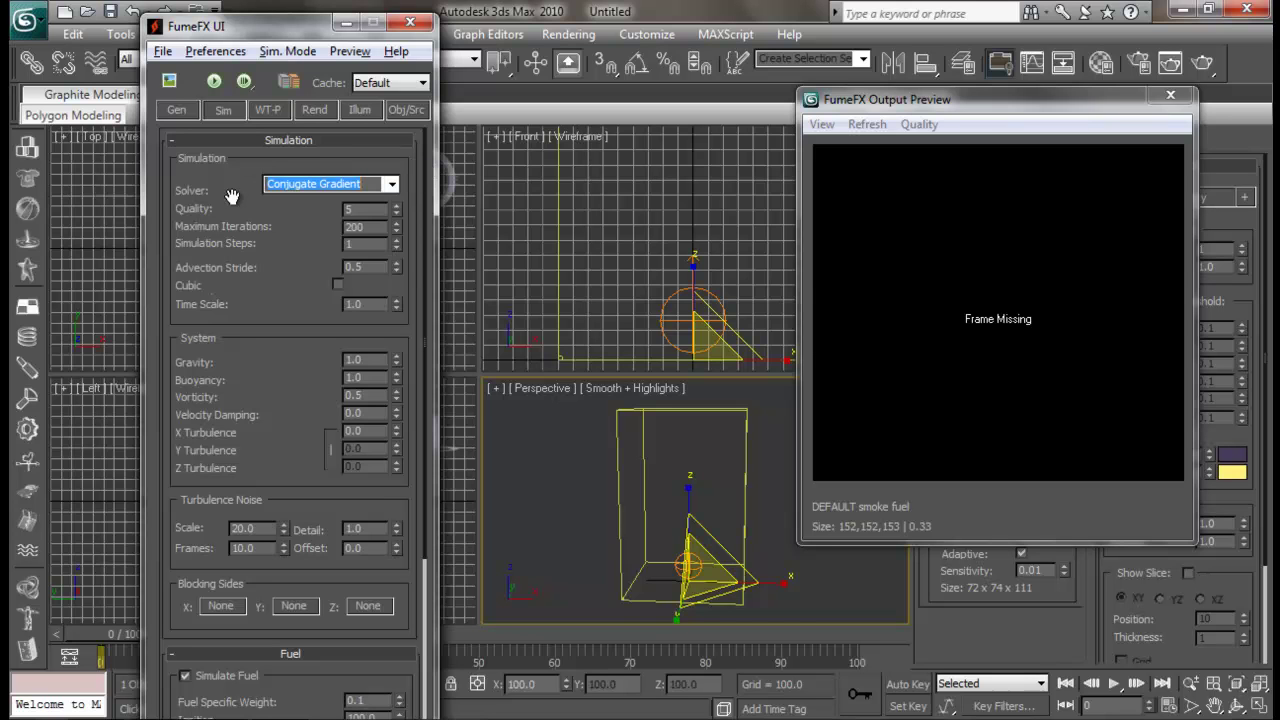
key(Tab)
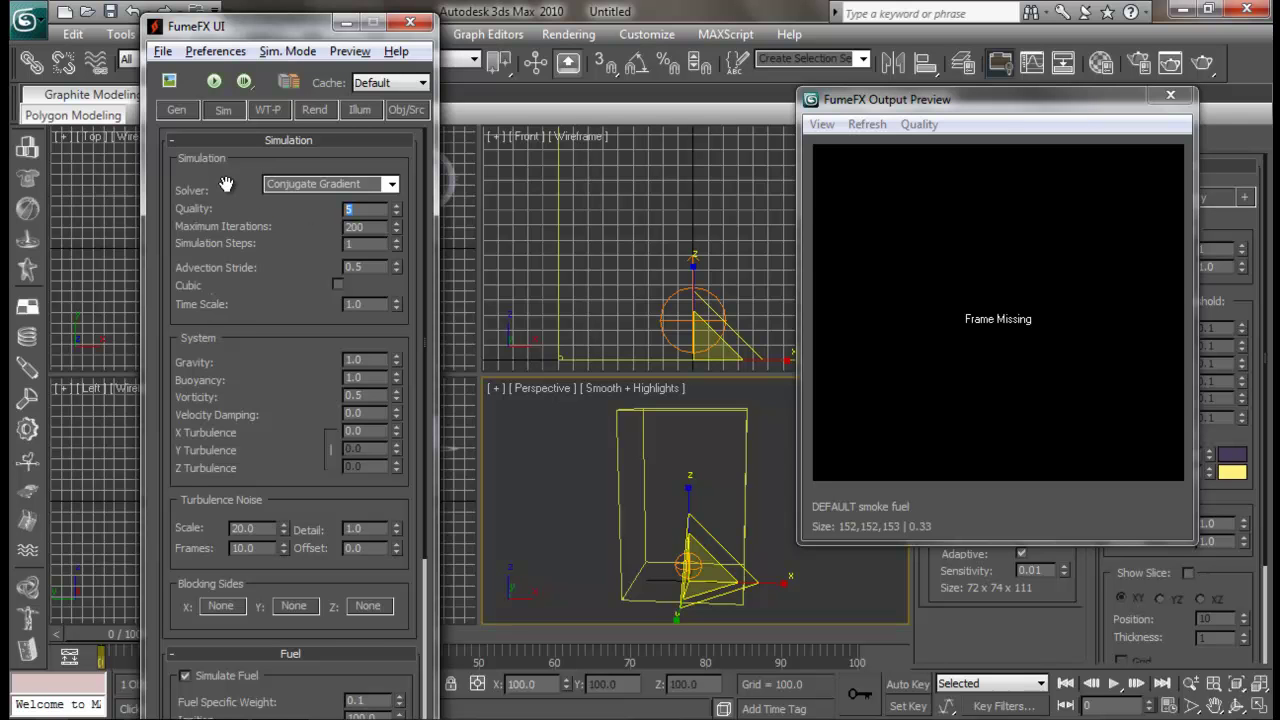
drag(264, 33, 264, 27)
click(366, 220)
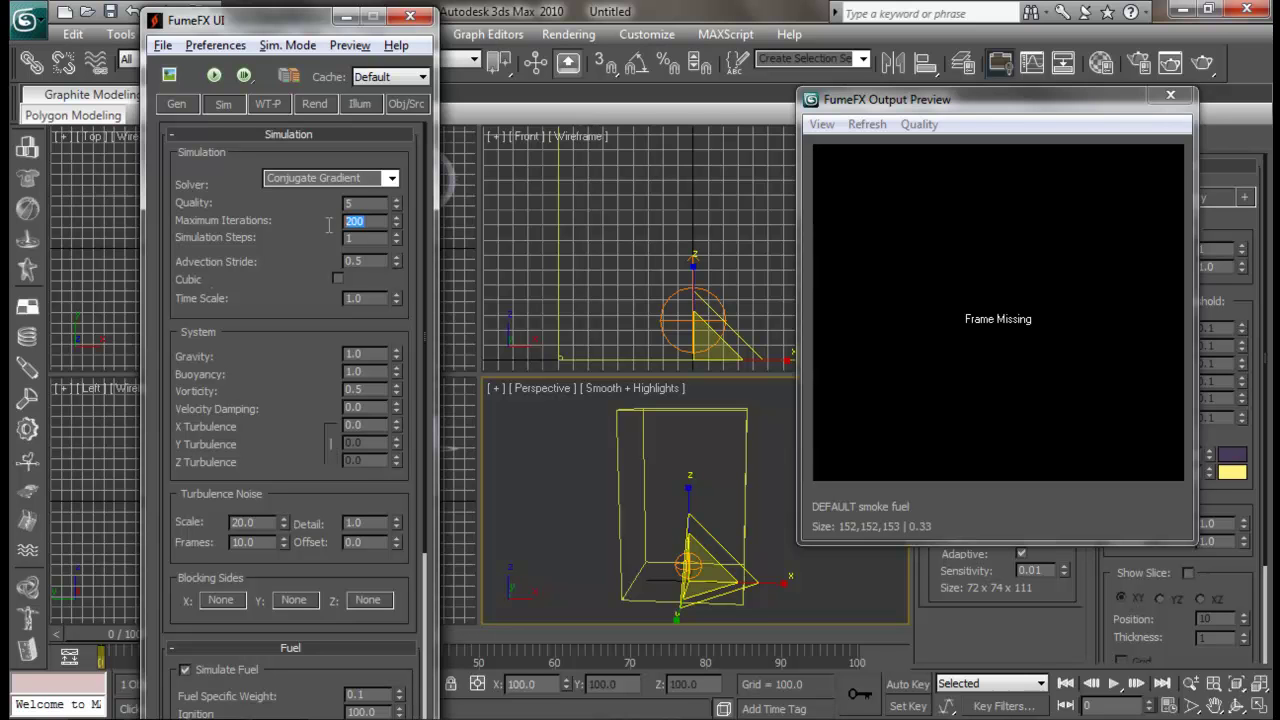
drag(990, 101, 937, 143)
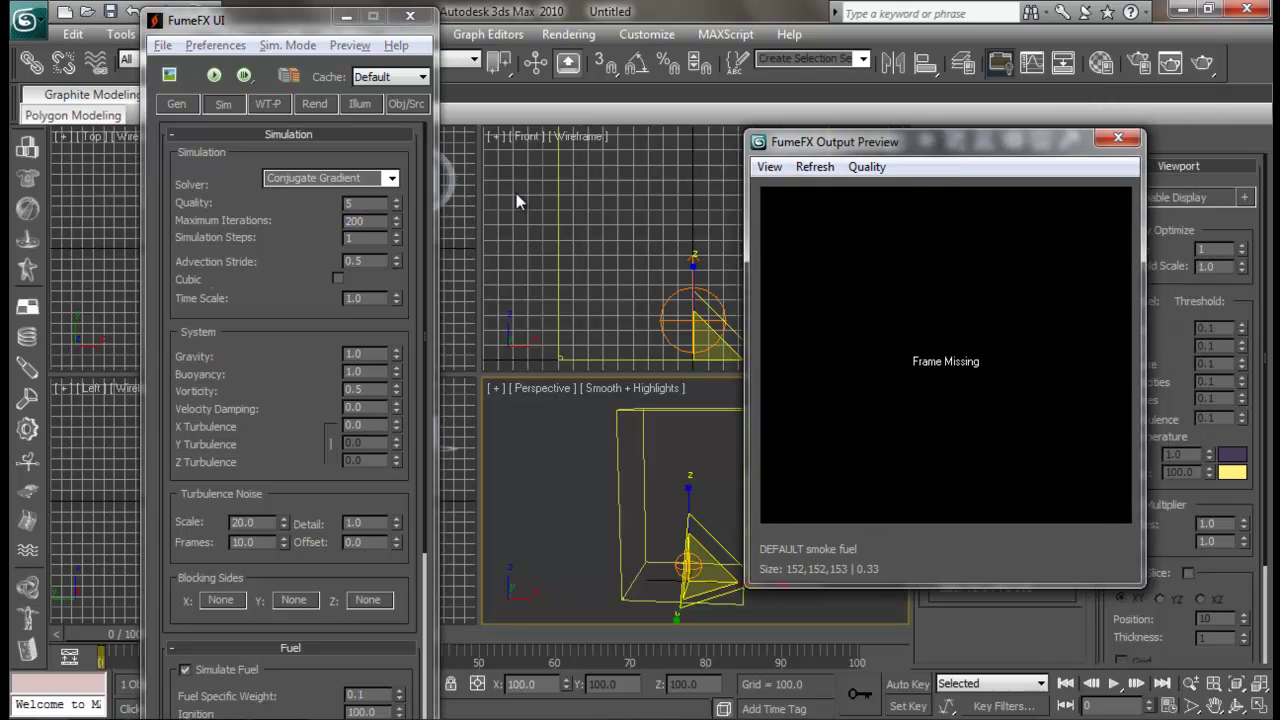
Set Maximum Iterations to 35.
click(378, 226)
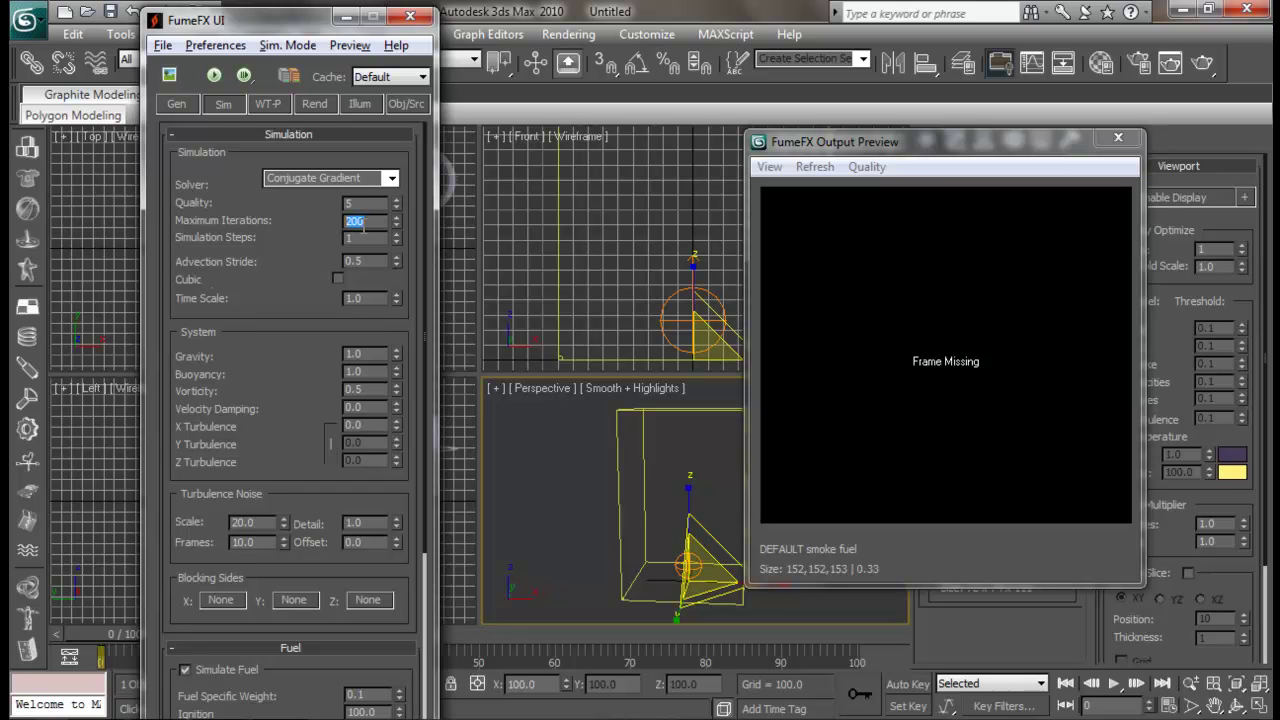
text(35)
key(Return)
drag(935, 142, 860, 112)
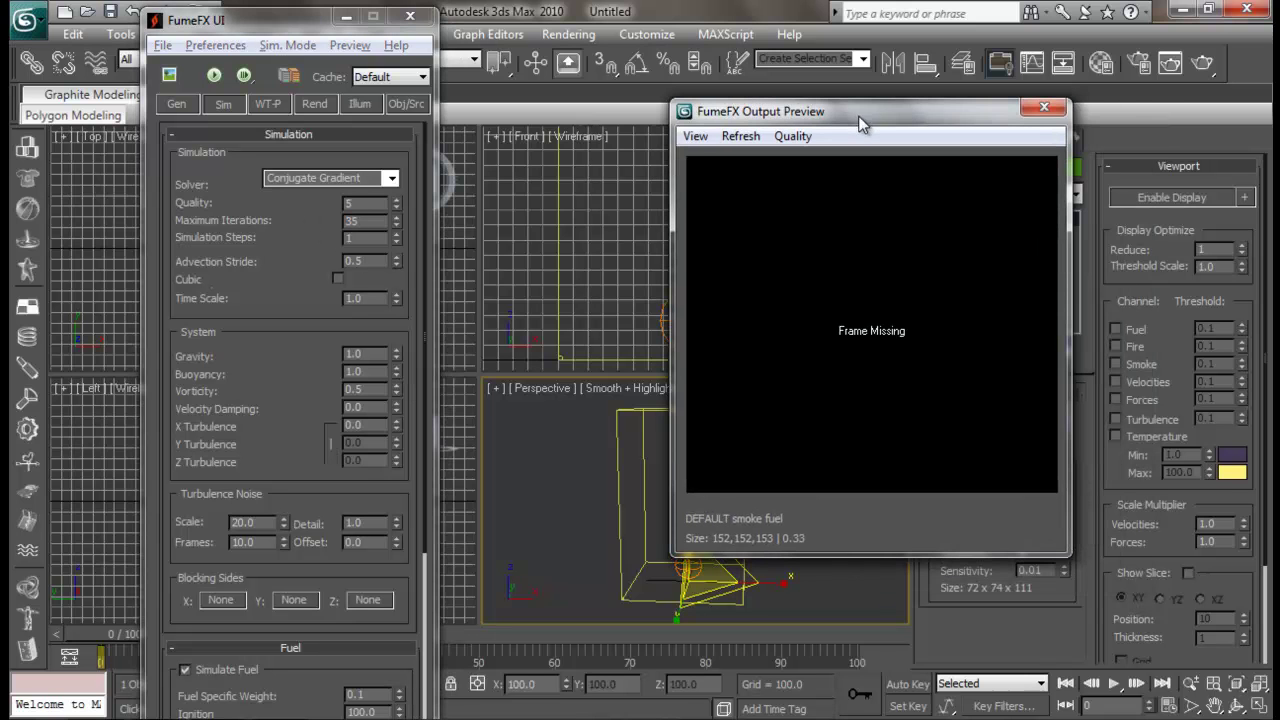
click(262, 227)
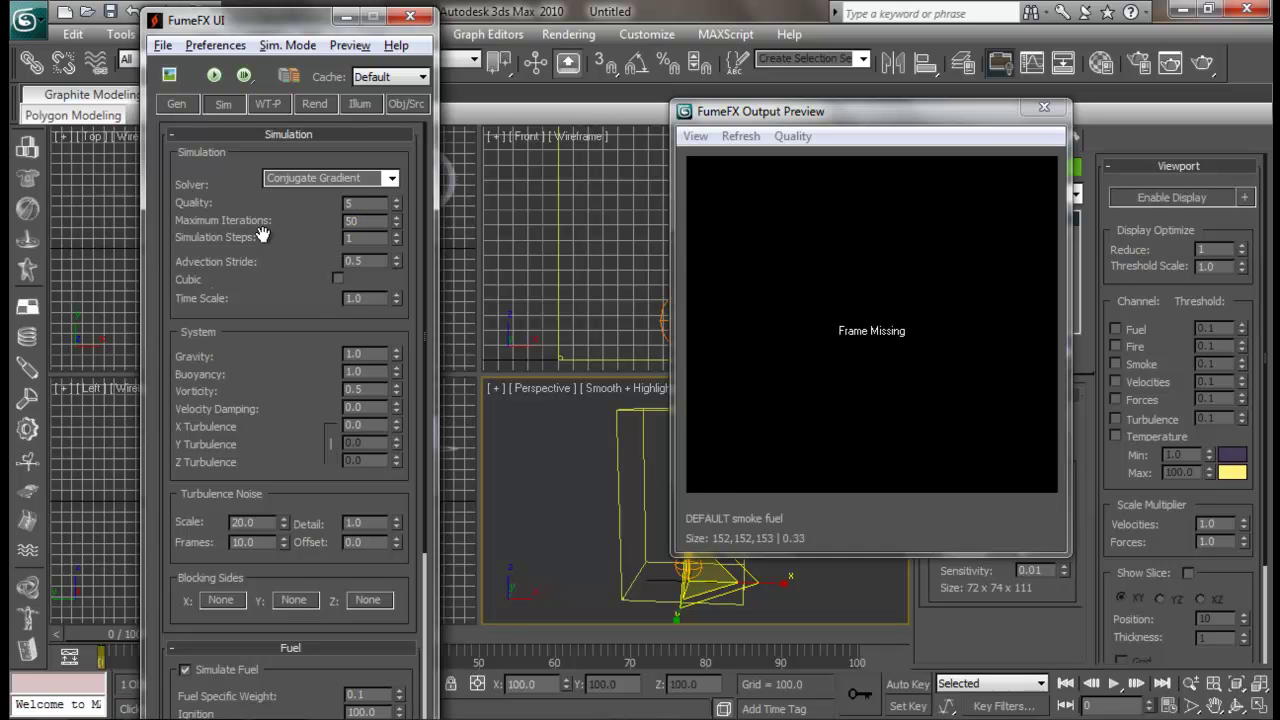
Reset Time Scale to 1.0.
scroll(302, 256, down, 1)
drag(302, 256, 302, 202)
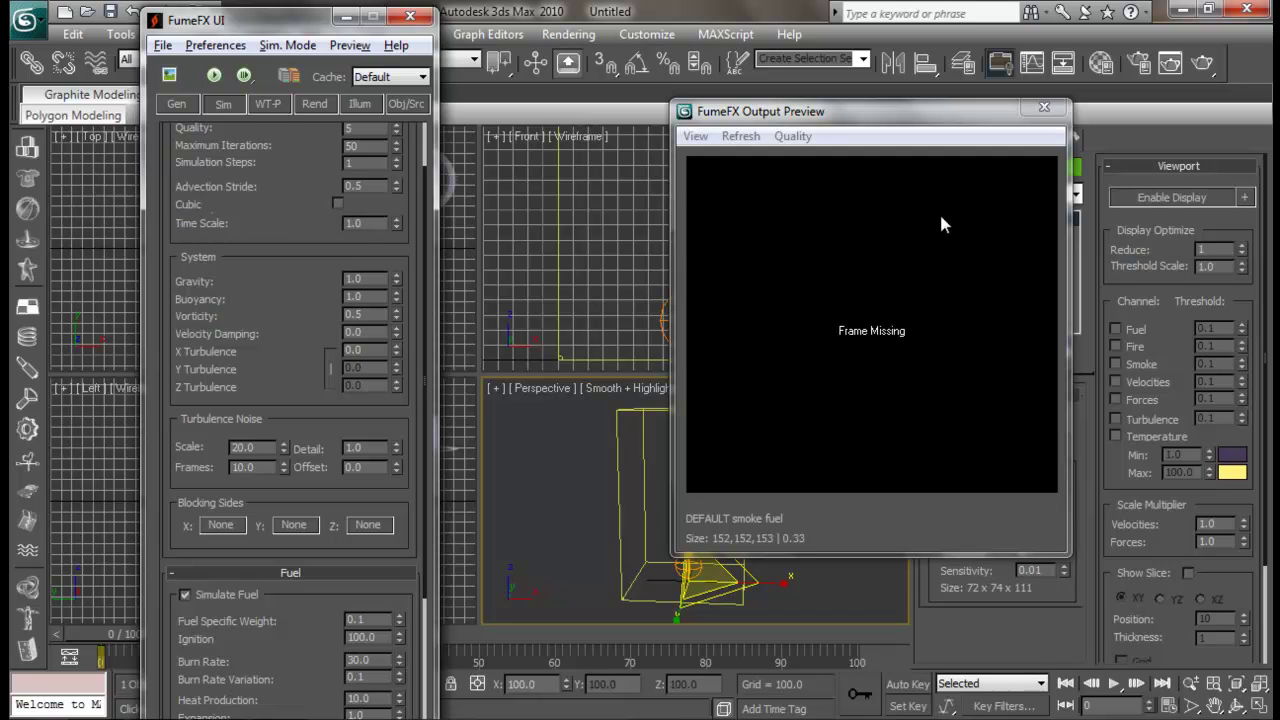
double_click(360, 225)
drag(306, 184, 316, 160)
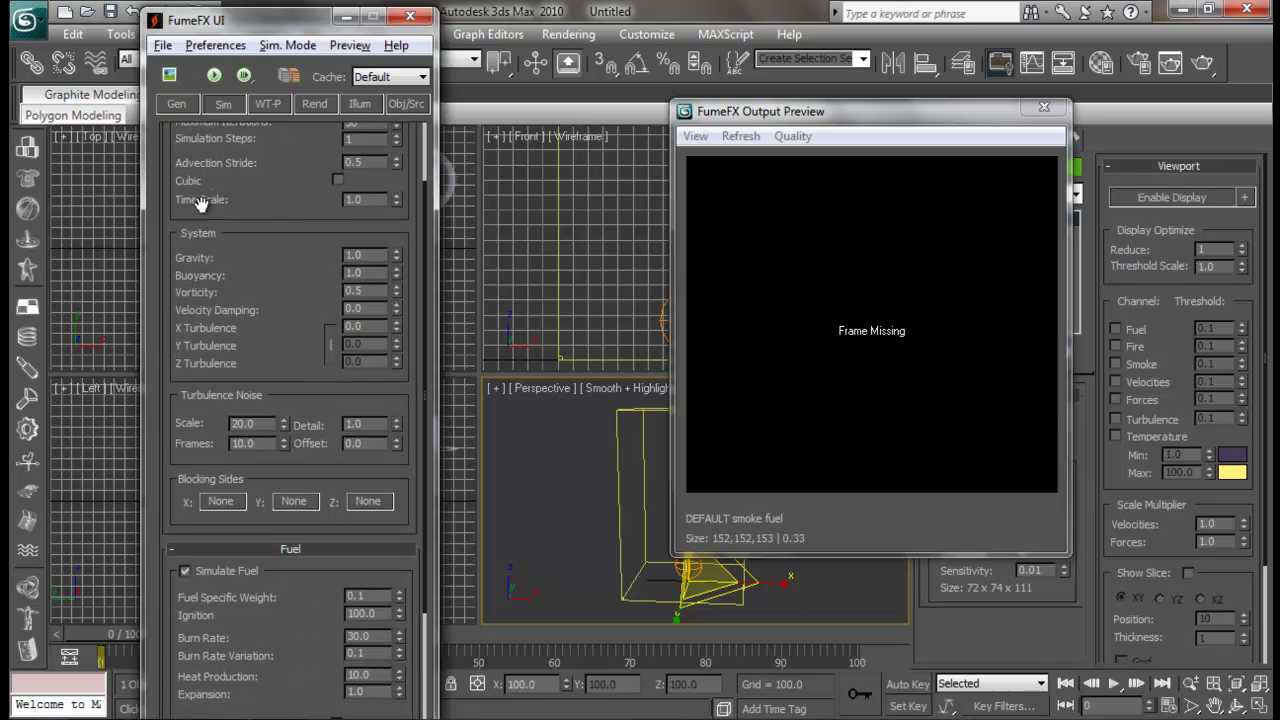
drag(278, 30, 346, 28)
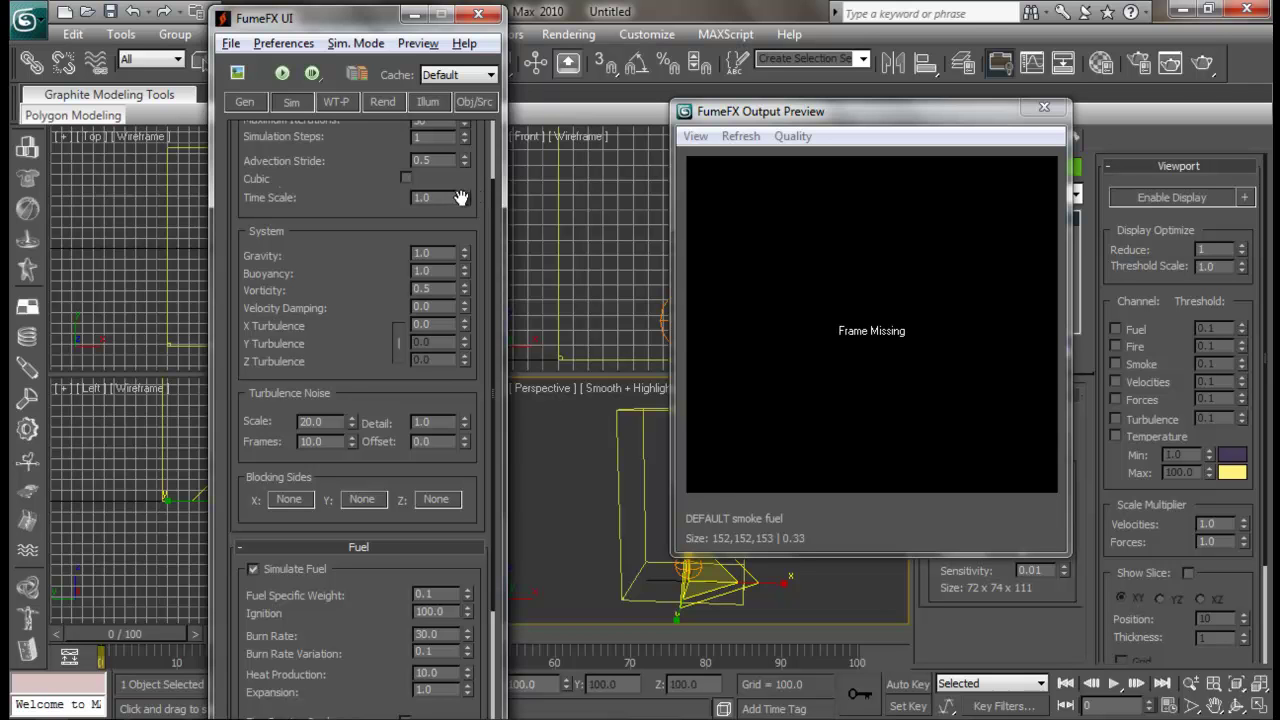
drag(334, 194, 365, 293)
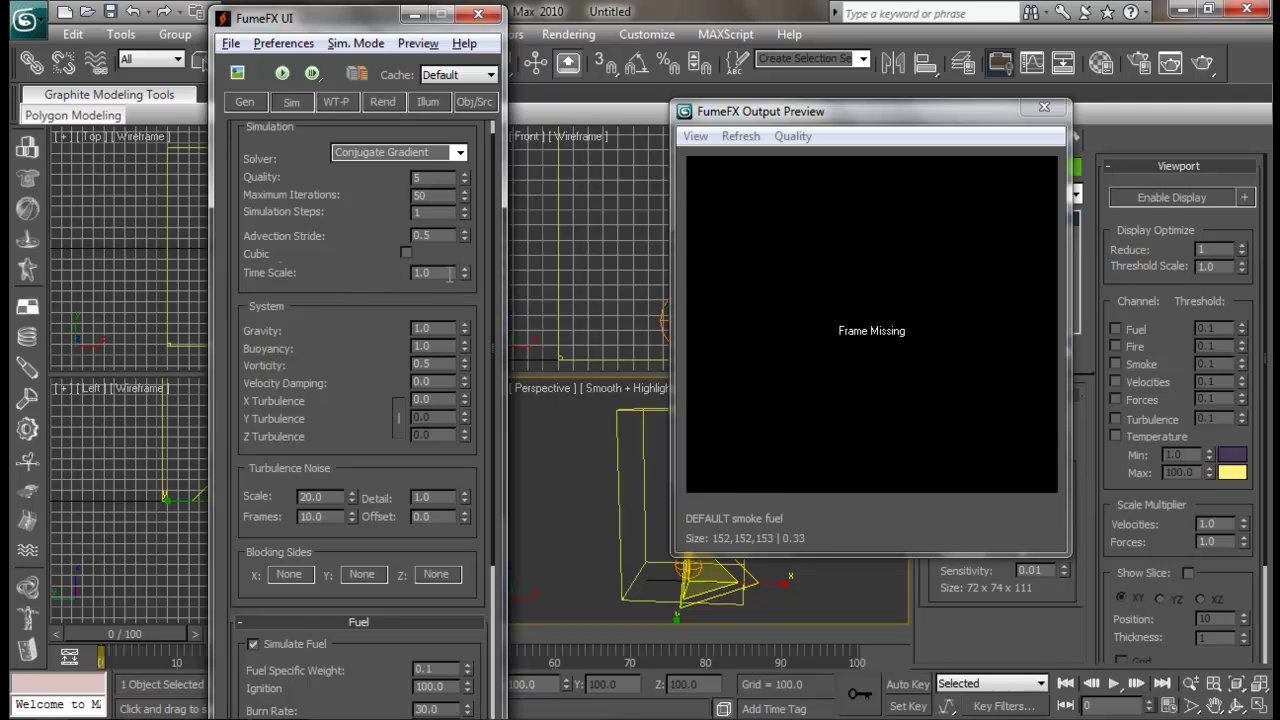
drag(465, 241, 476, 265)
right_click(466, 273)
text(1)
key(Return)
Check Gravity, keep Buoyancy at 1.0, and start the FumeFX simulation.
drag(357, 320, 355, 224)
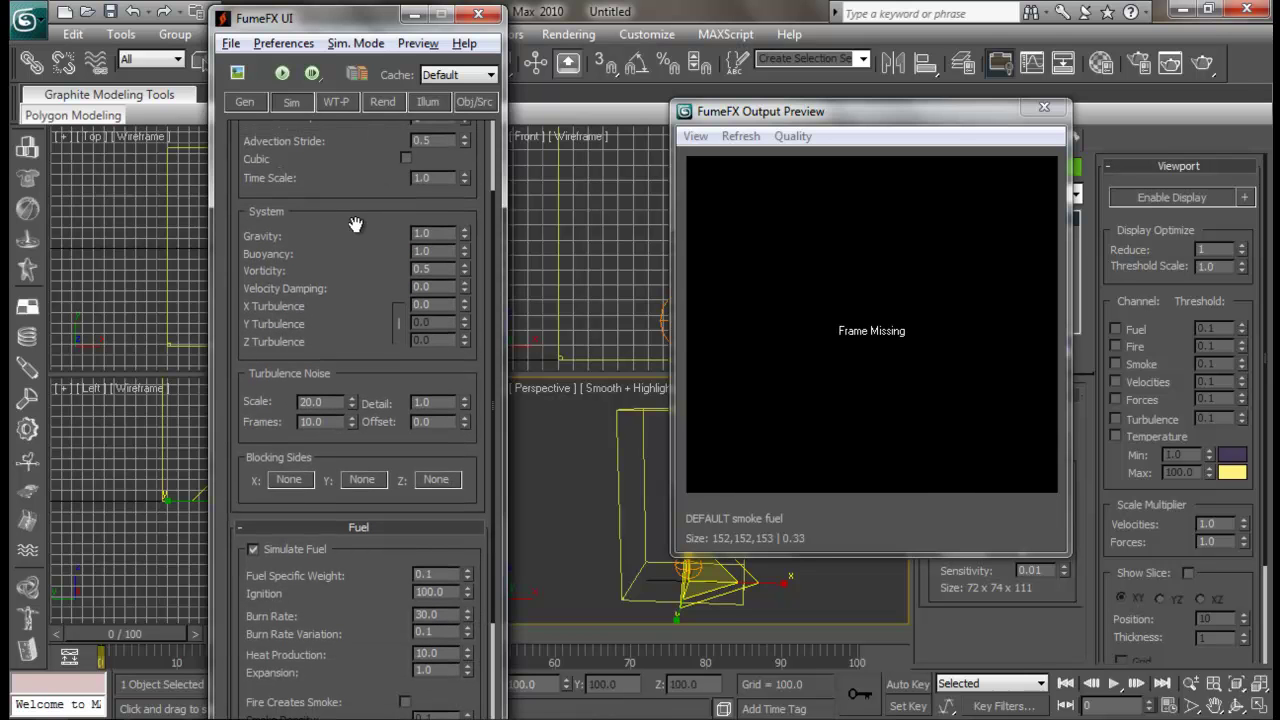
click(446, 232)
click(428, 251)
drag(347, 25, 267, 34)
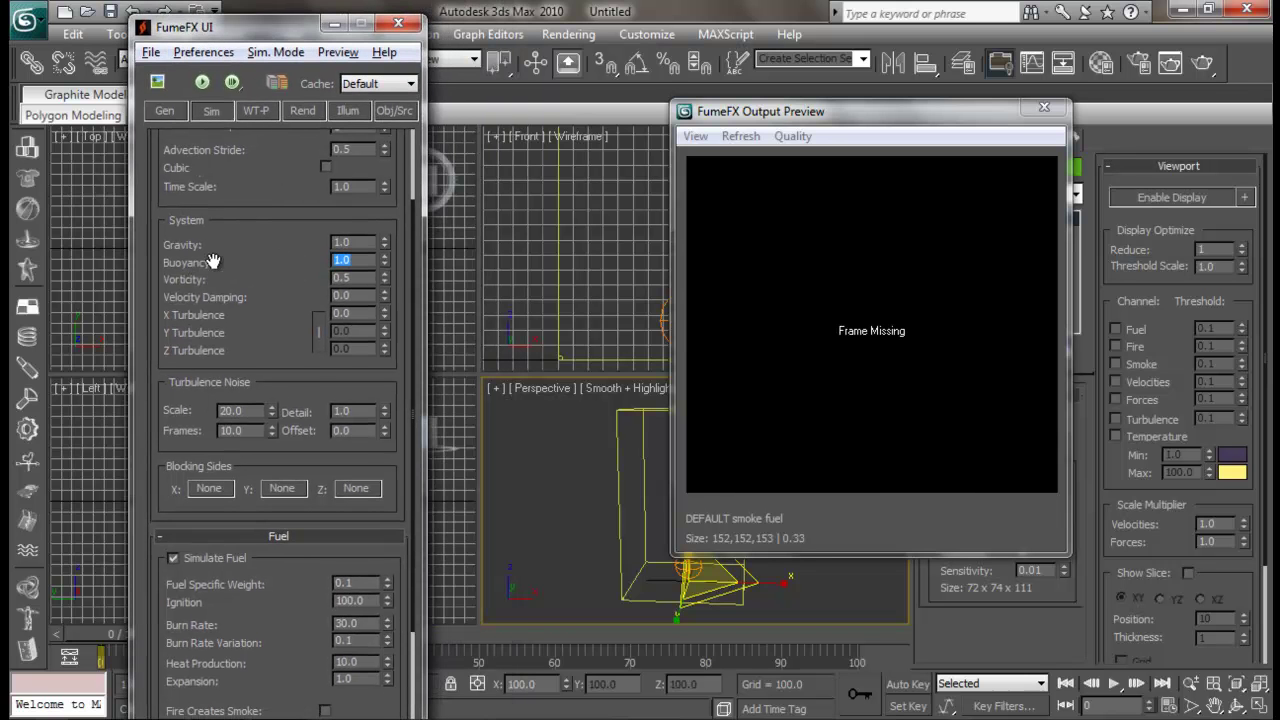
scroll(250, 283, up, 2)
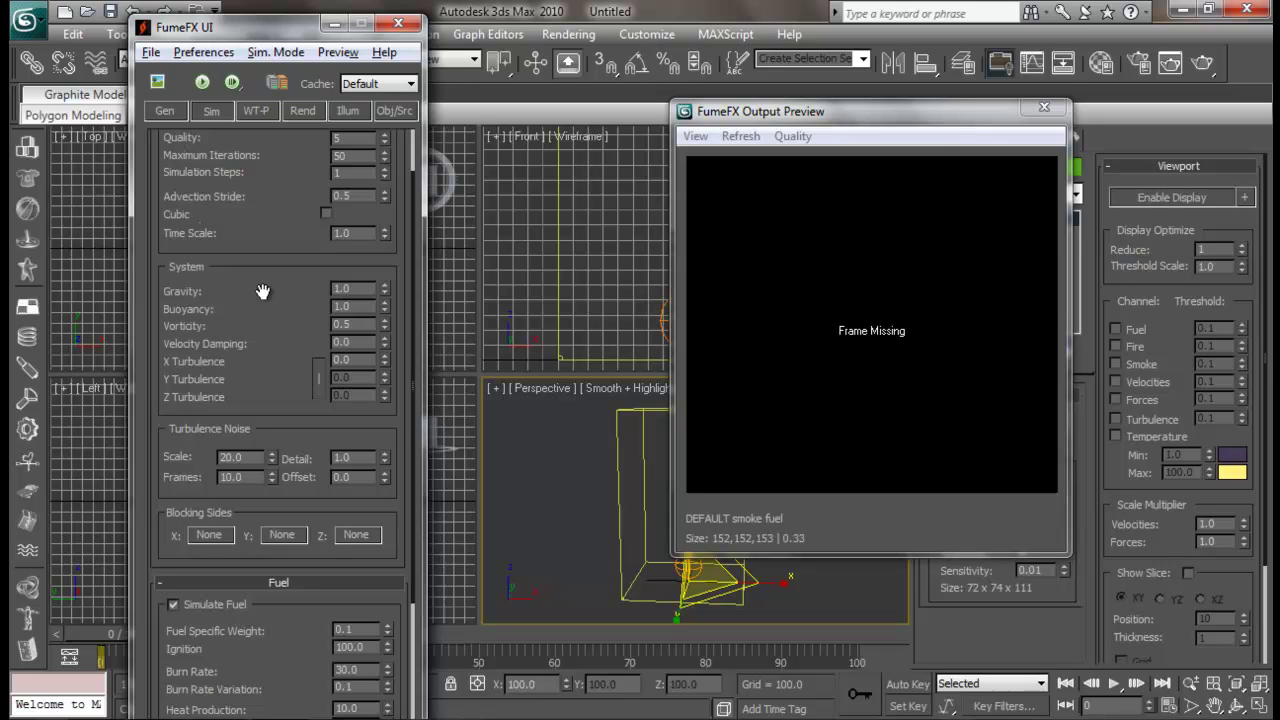
double_click(358, 307)
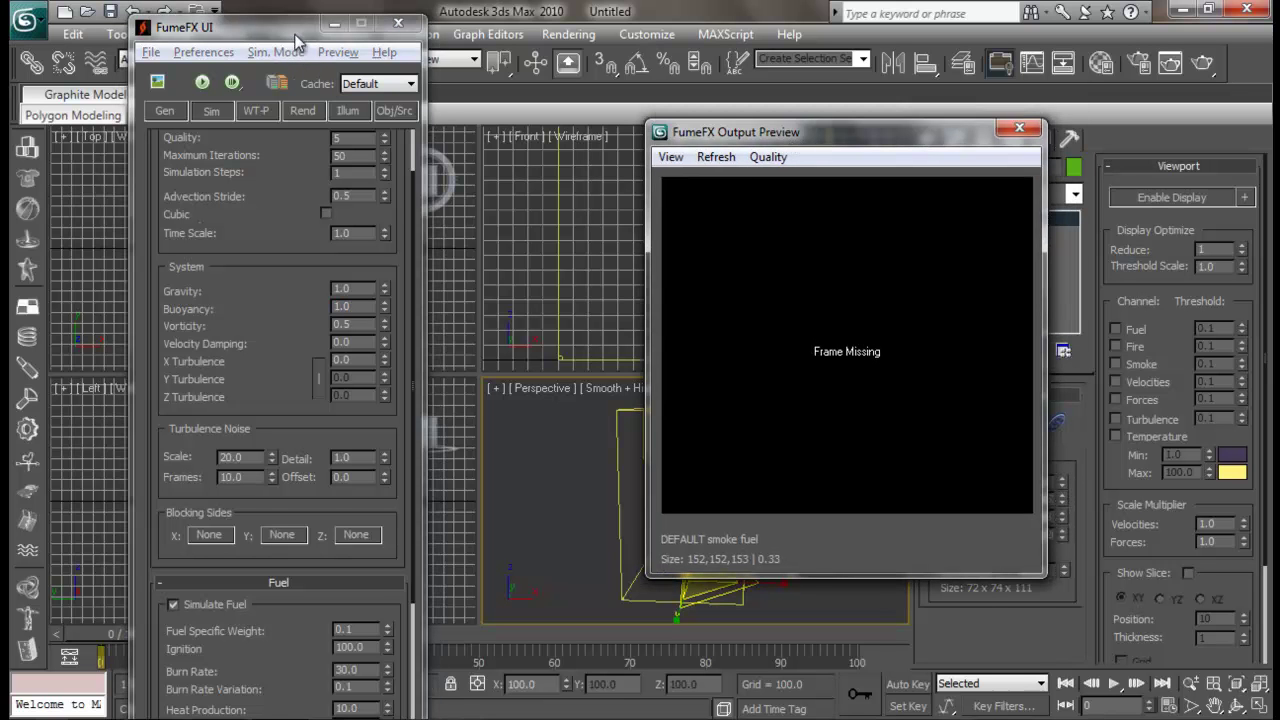
drag(297, 42, 321, 33)
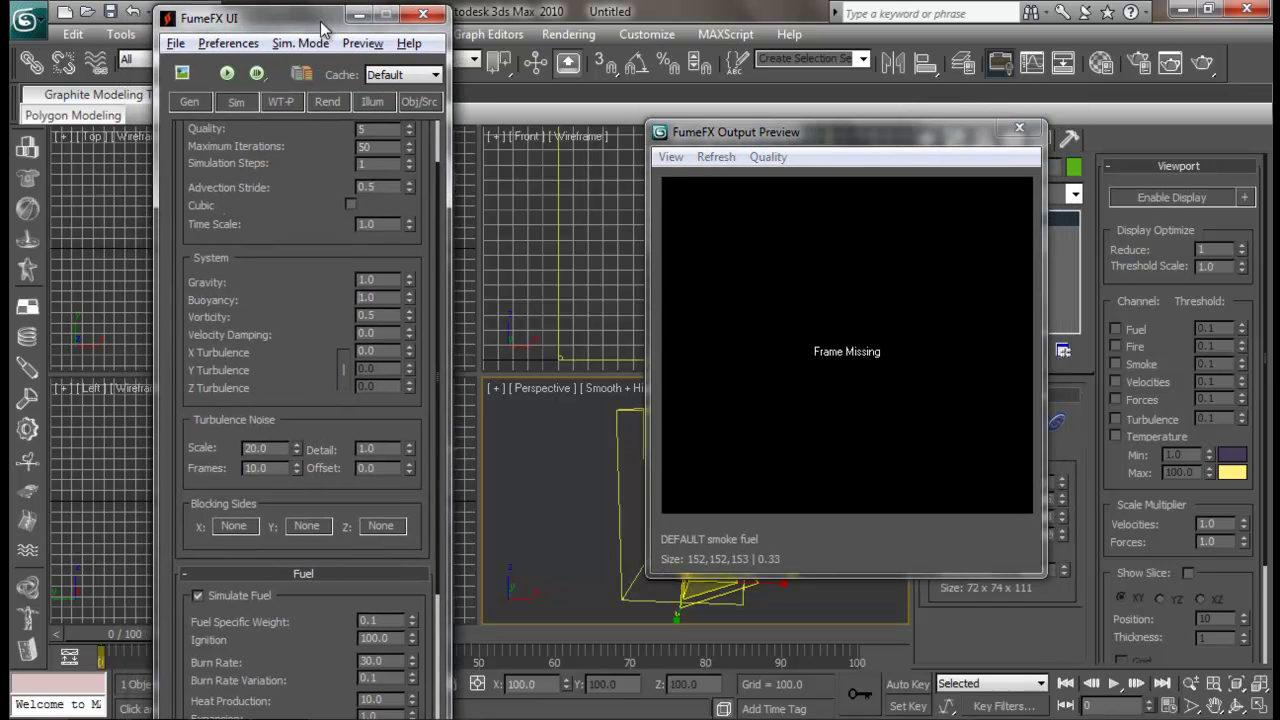
click(232, 75)
drag(552, 85, 470, 105)
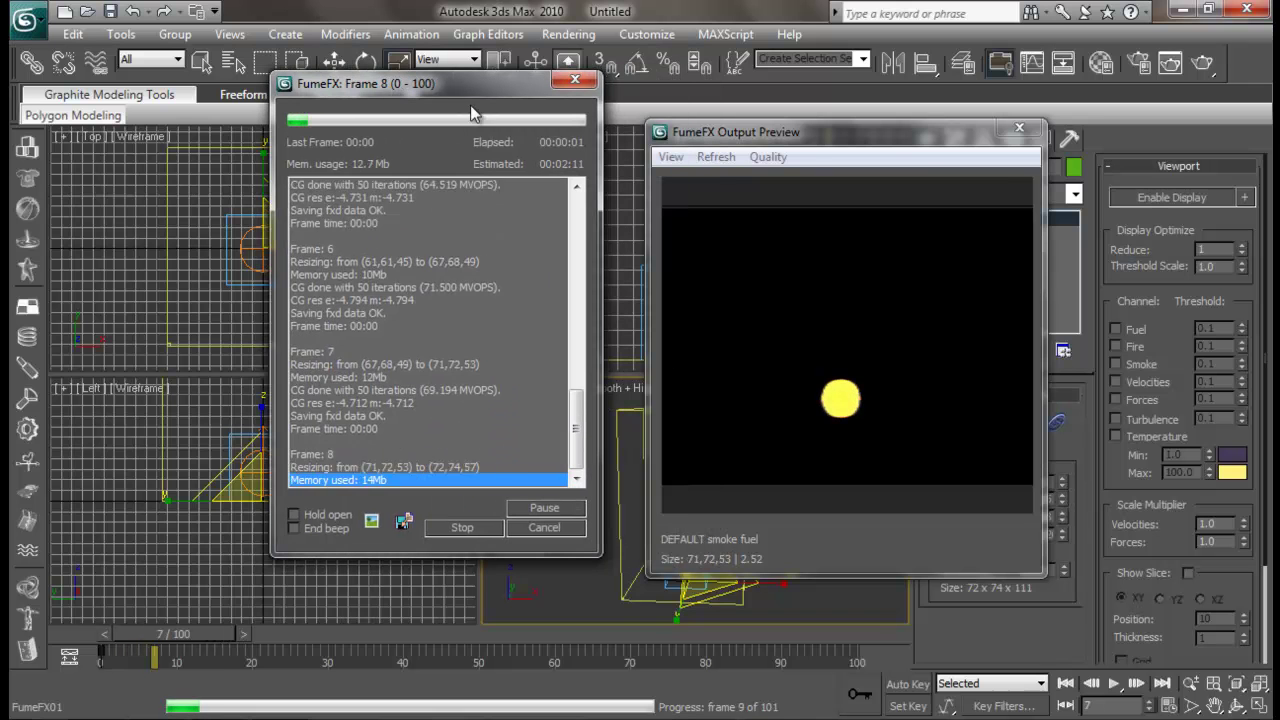
Stop the sim, set grid Spacing to 3.0, and start a new simulation.
click(477, 529)
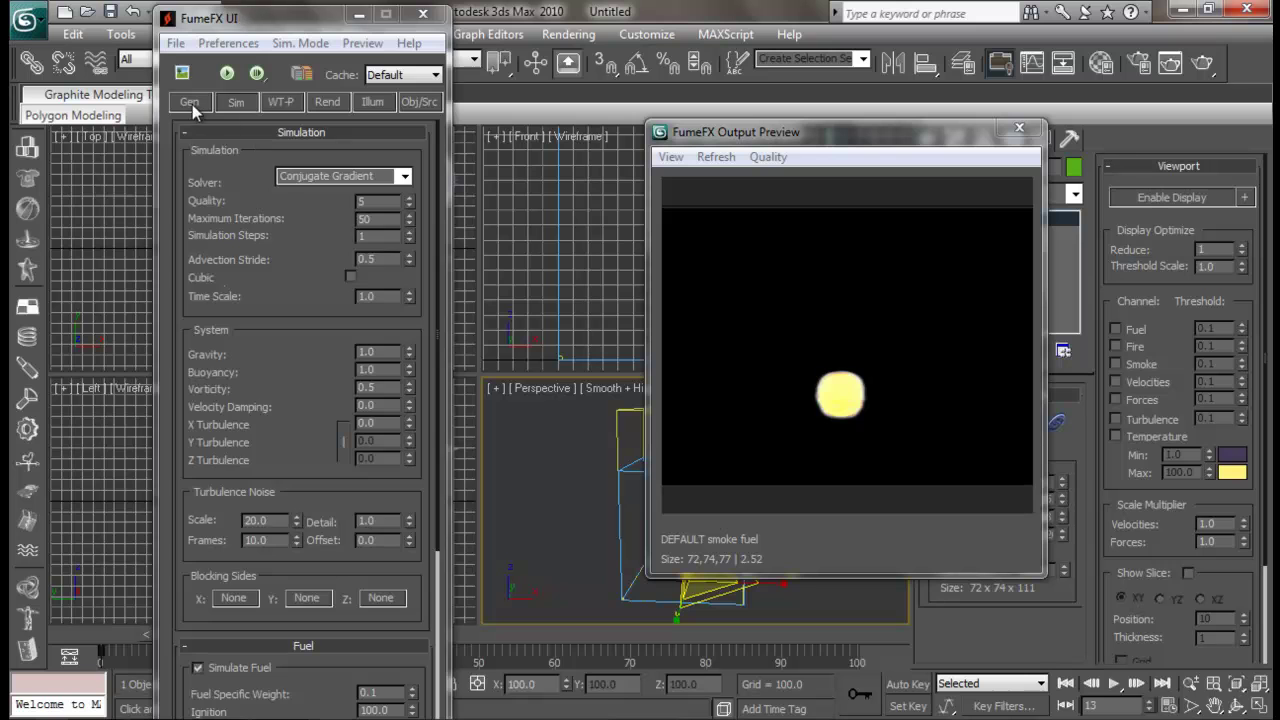
click(191, 103)
drag(411, 175, 416, 148)
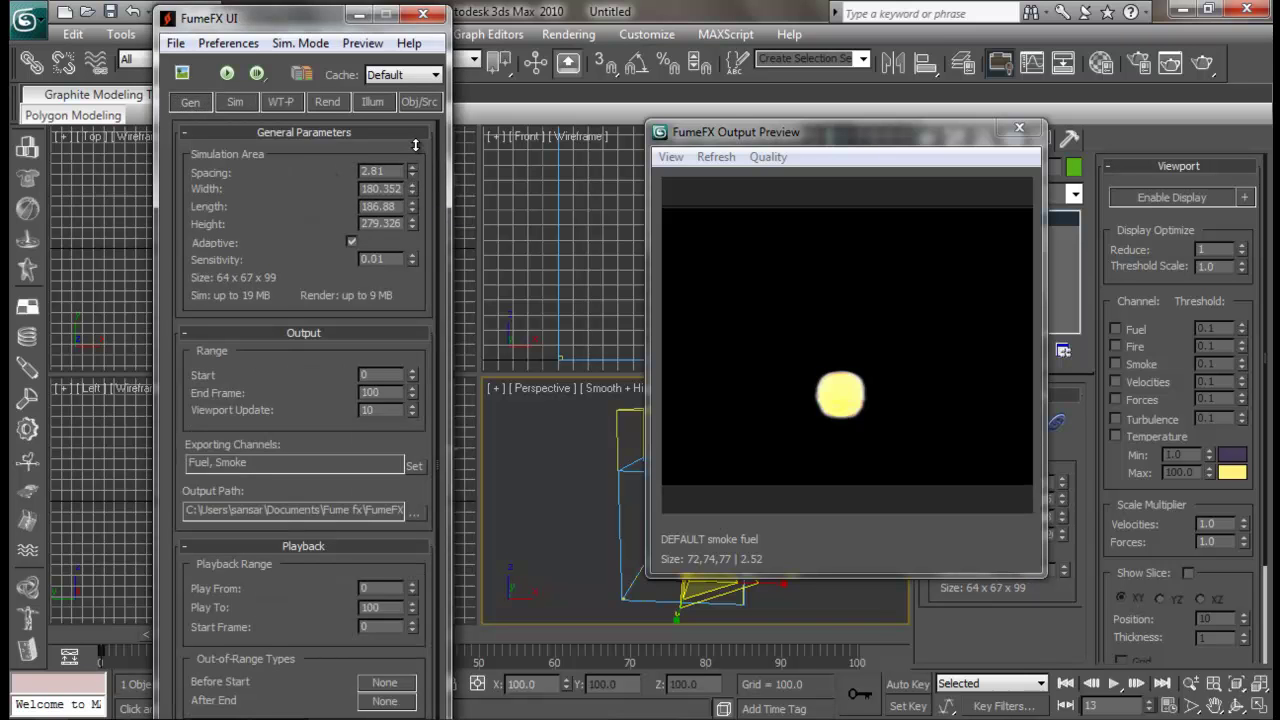
drag(413, 168, 416, 142)
click(226, 74)
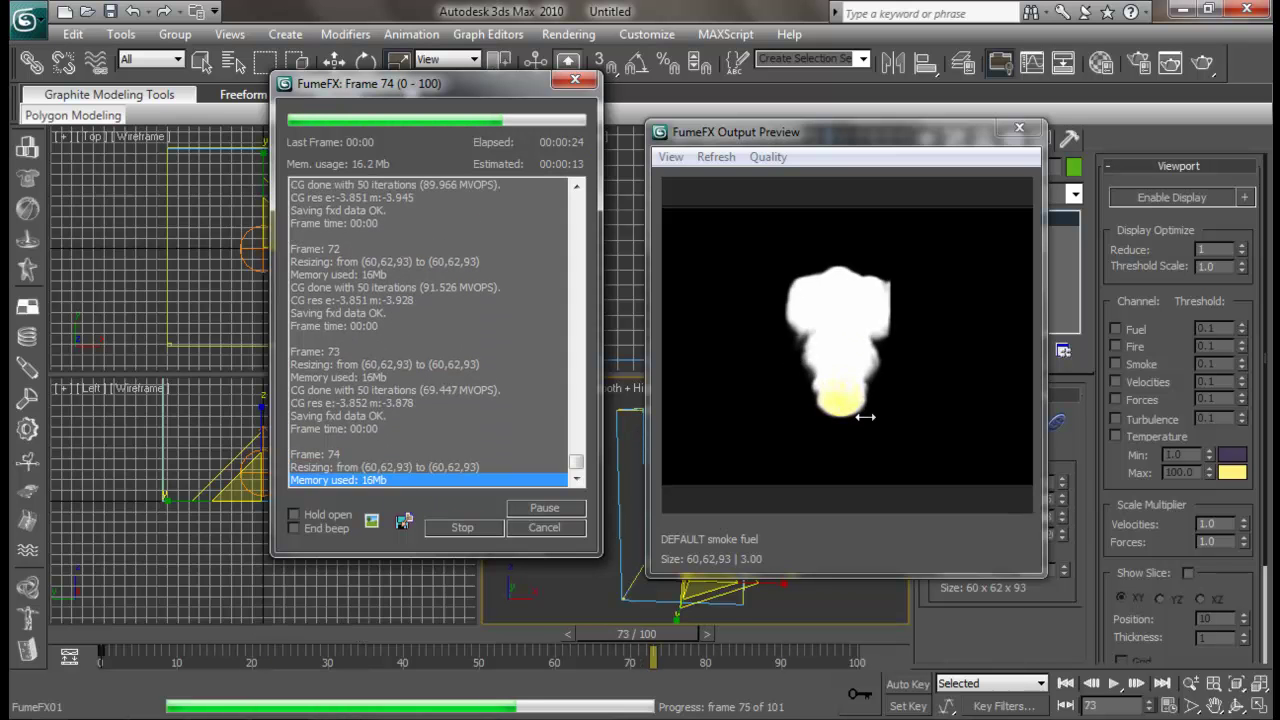
Stop the simulation at frame 79 and scrub back to about frame 59 to review the smoke.
click(484, 524)
drag(700, 634, 561, 652)
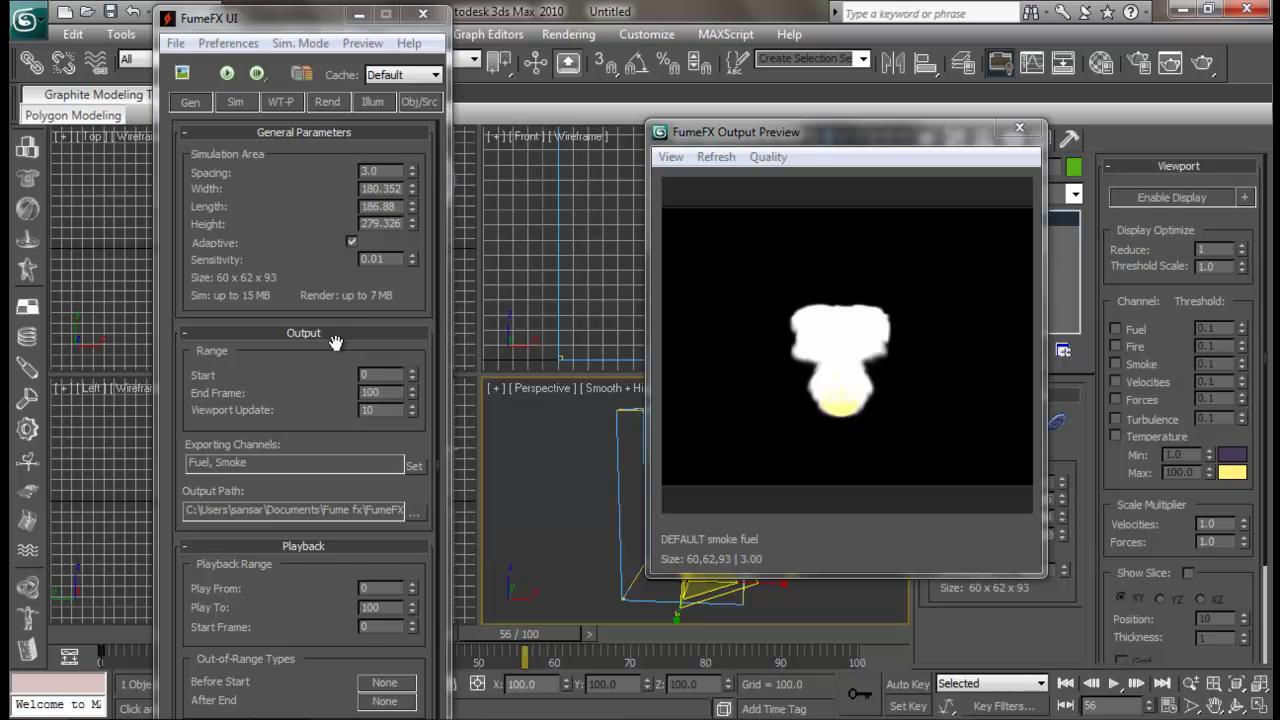
scroll(330, 320, down, 1)
scroll(311, 425, up, 1)
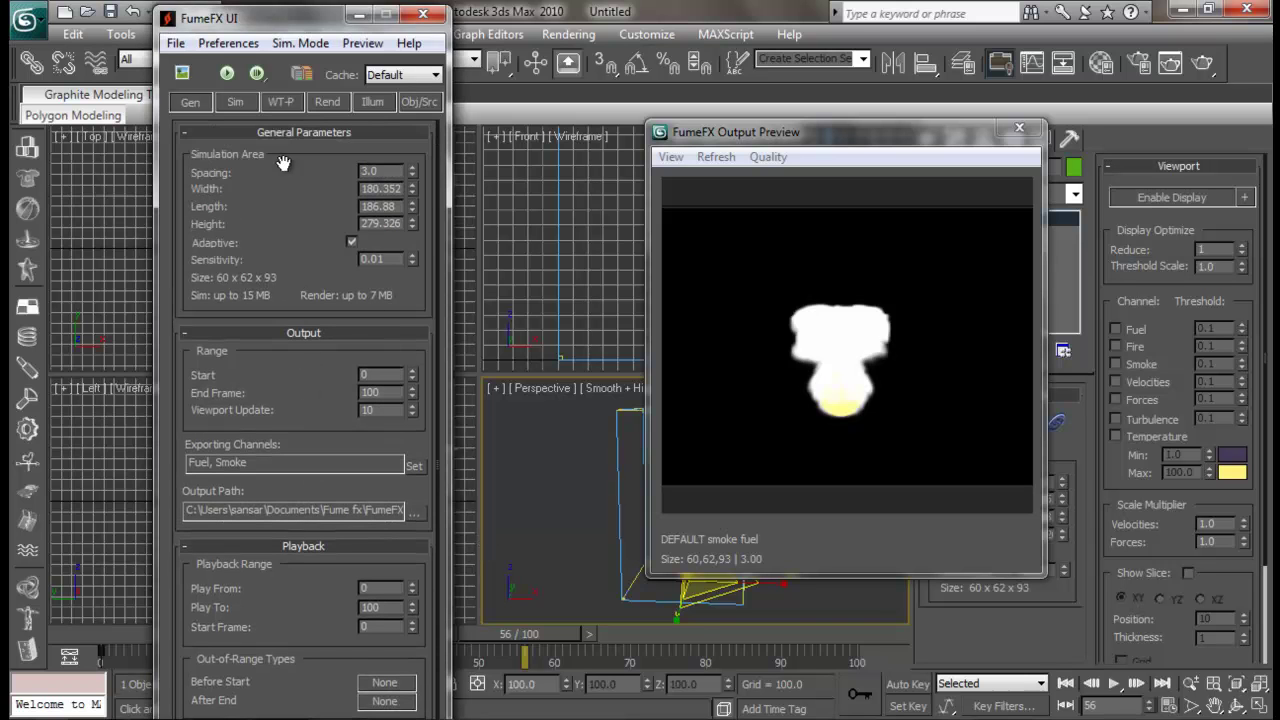
Set Buoyancy to 0.2 and Spacing to 3.78, then re-simulate.
click(233, 100)
scroll(320, 334, down, 1)
double_click(362, 333)
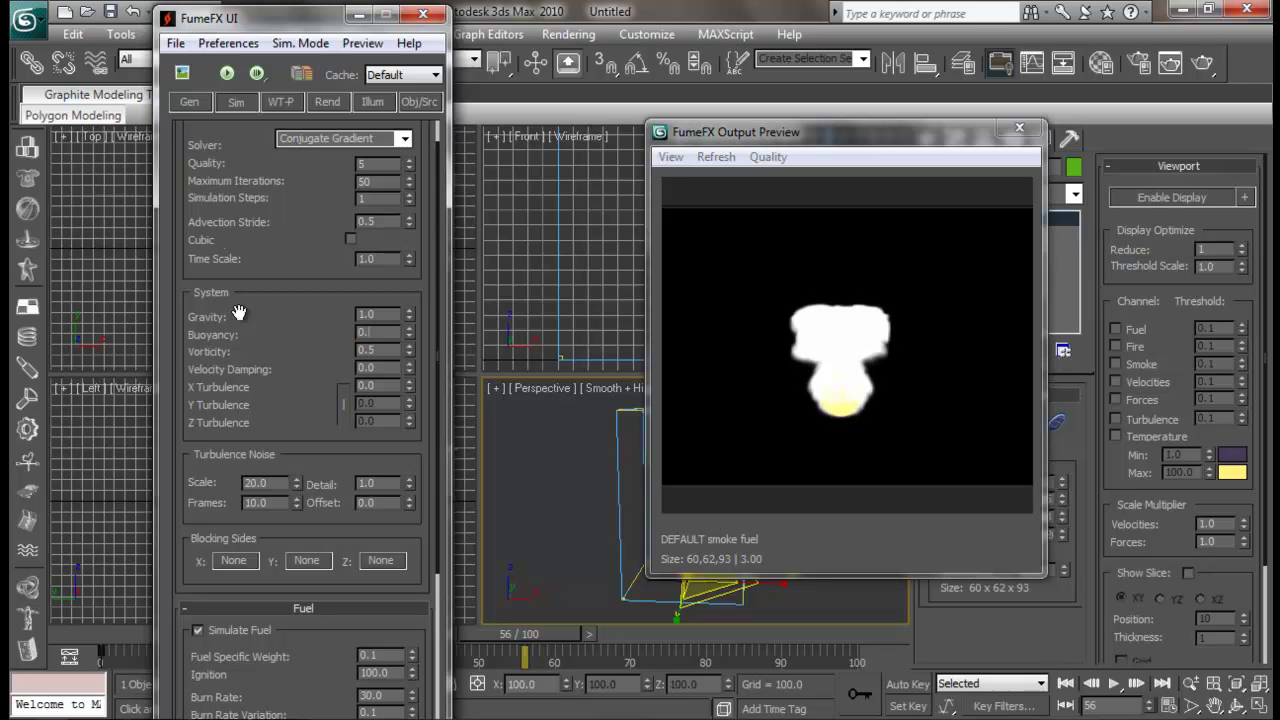
key(Return)
click(188, 104)
drag(413, 157, 428, 131)
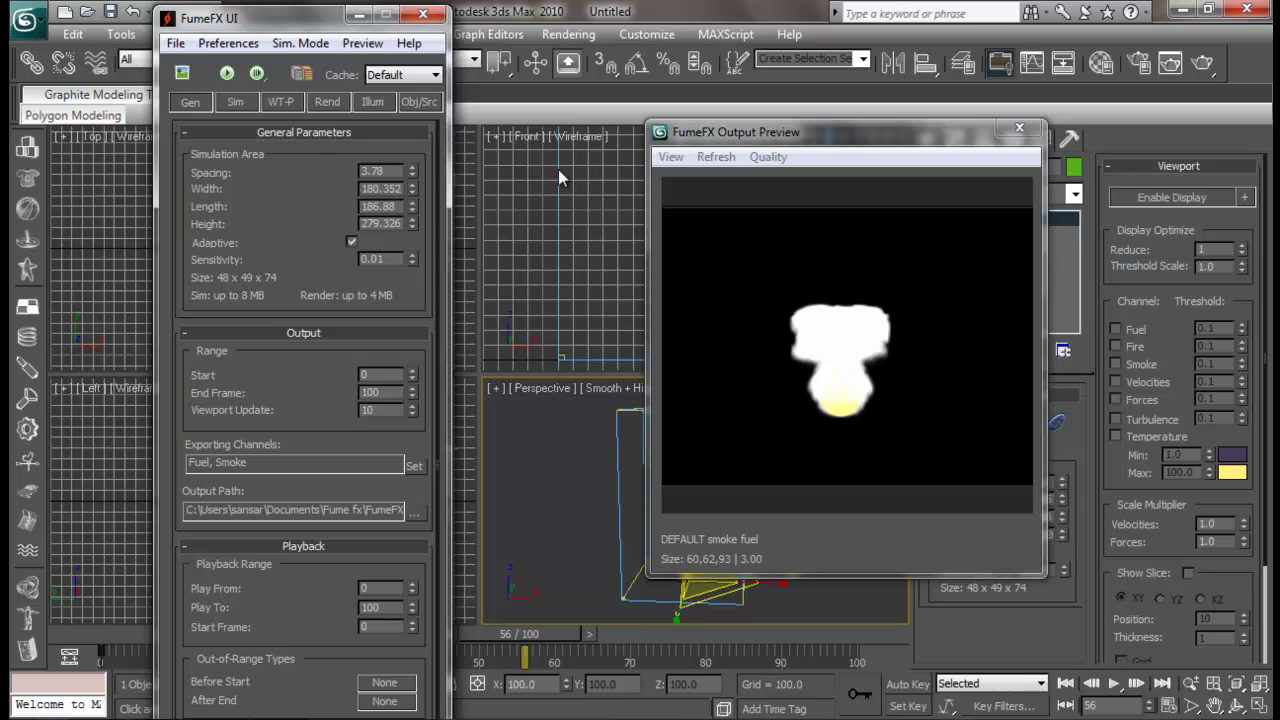
click(229, 74)
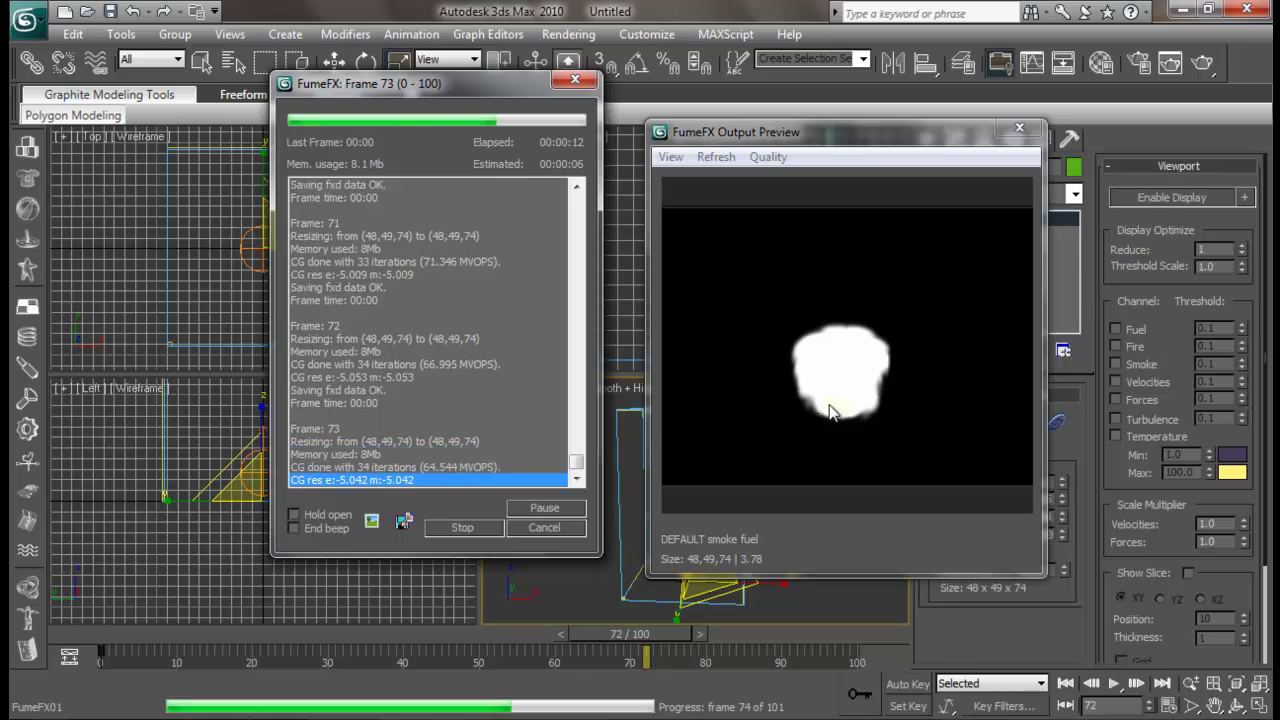
Stop the sim, set Buoyancy to 2.0, and re-simulate from frame 0.
click(491, 526)
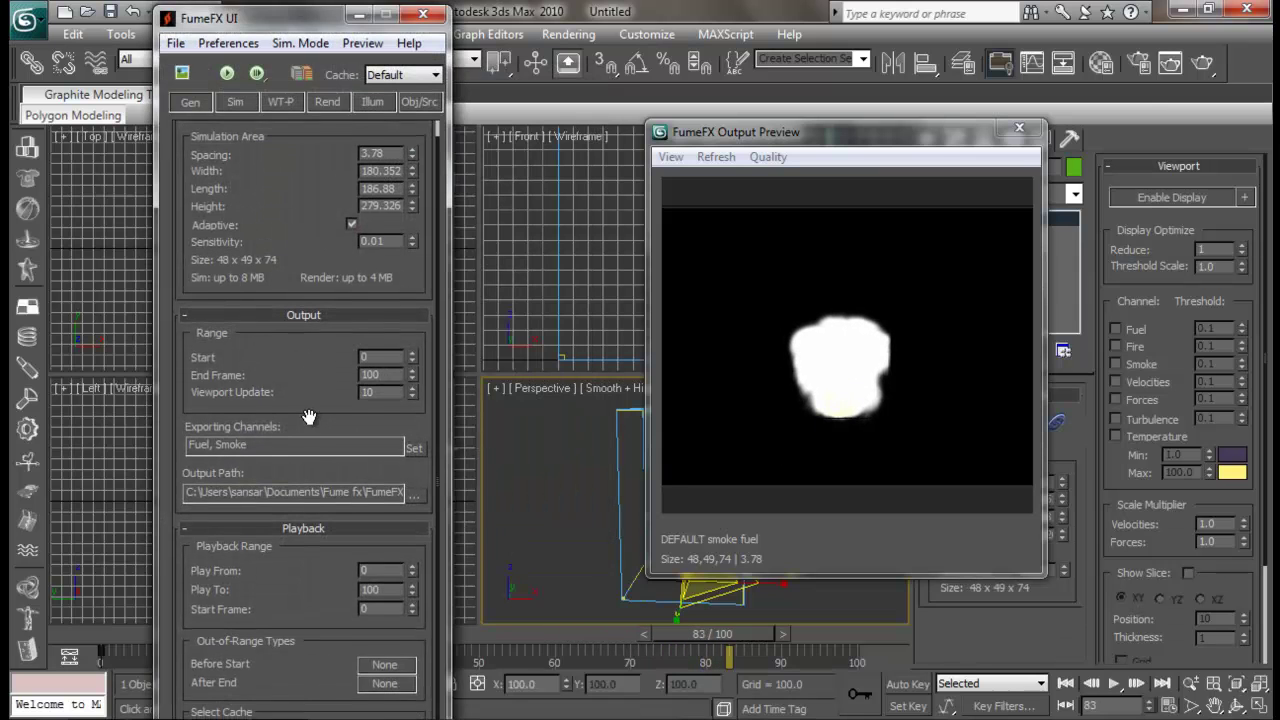
click(238, 102)
drag(378, 371, 304, 369)
key(Return)
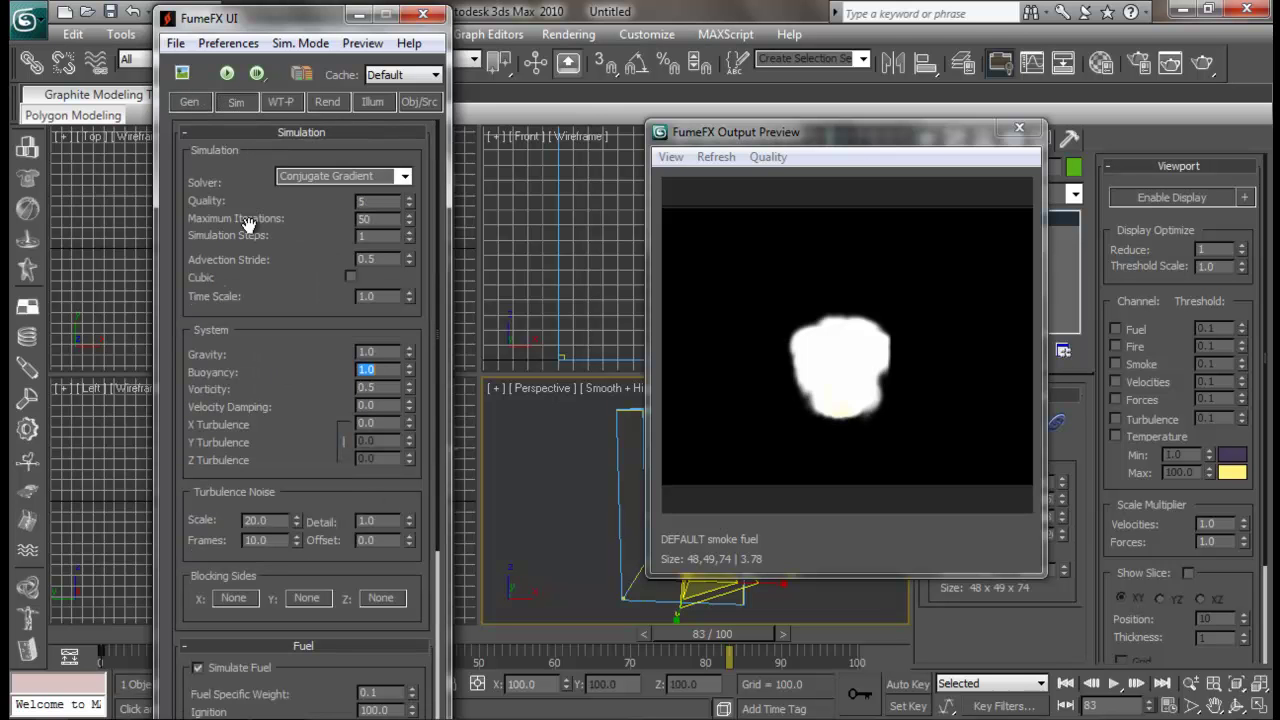
click(227, 73)
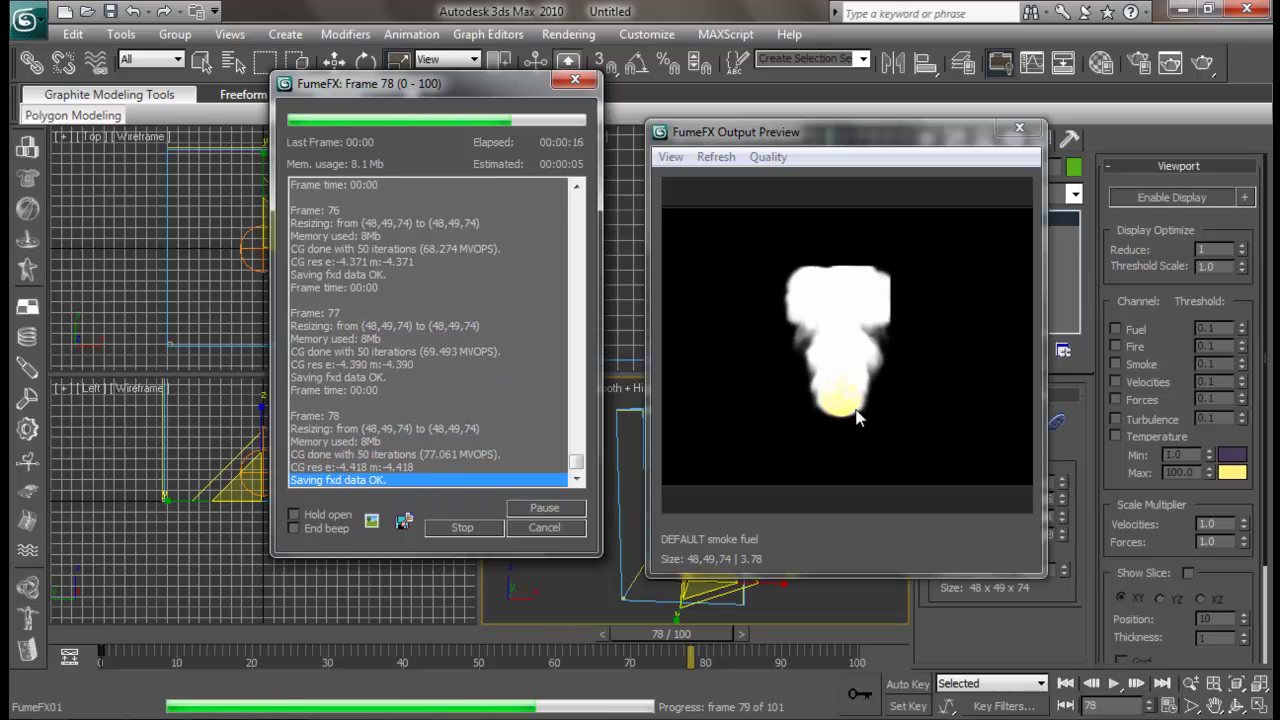
click(479, 527)
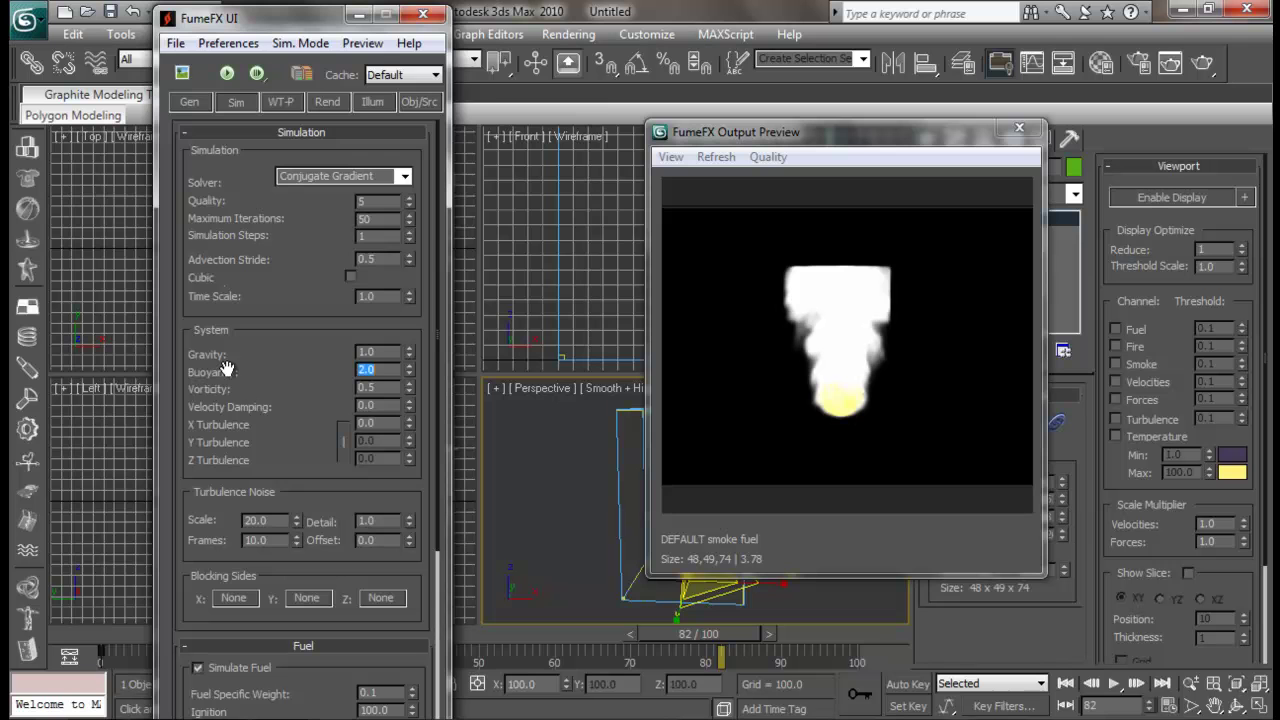
click(224, 74)
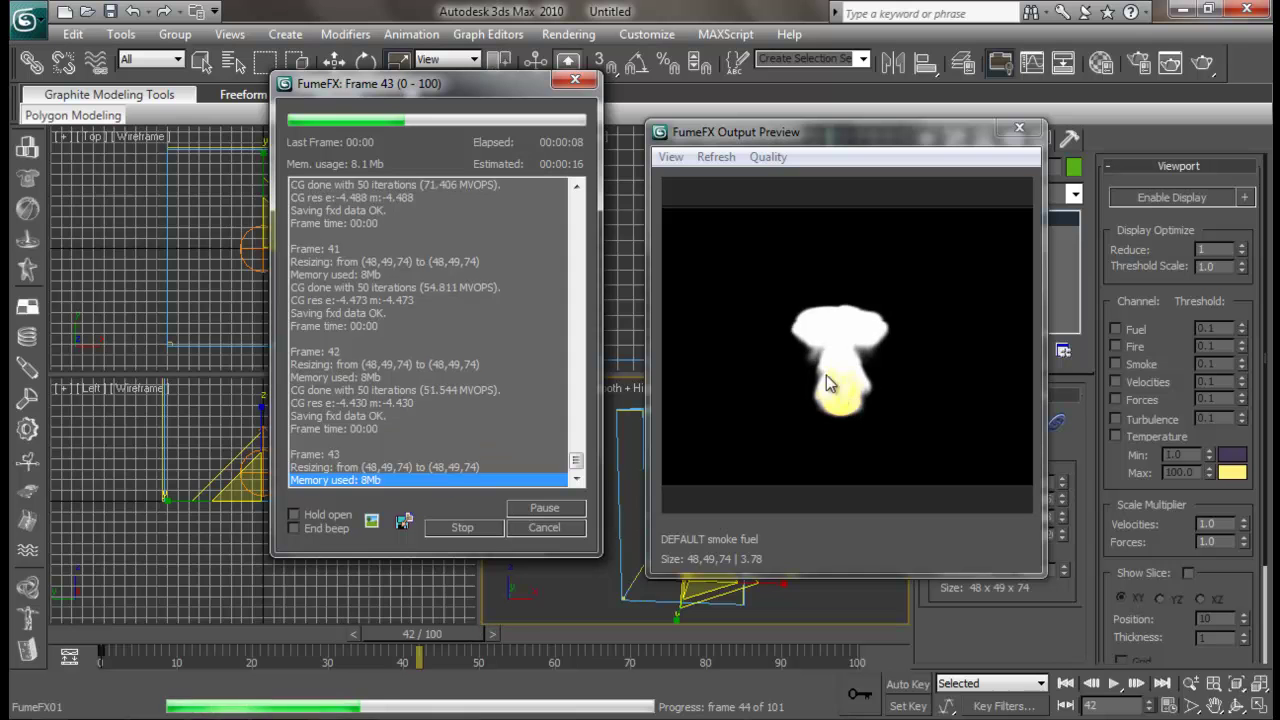
Refine Spacing to 2.15 (84x87x130 grid) and simulate until stopping at frame 46.
click(462, 527)
click(195, 102)
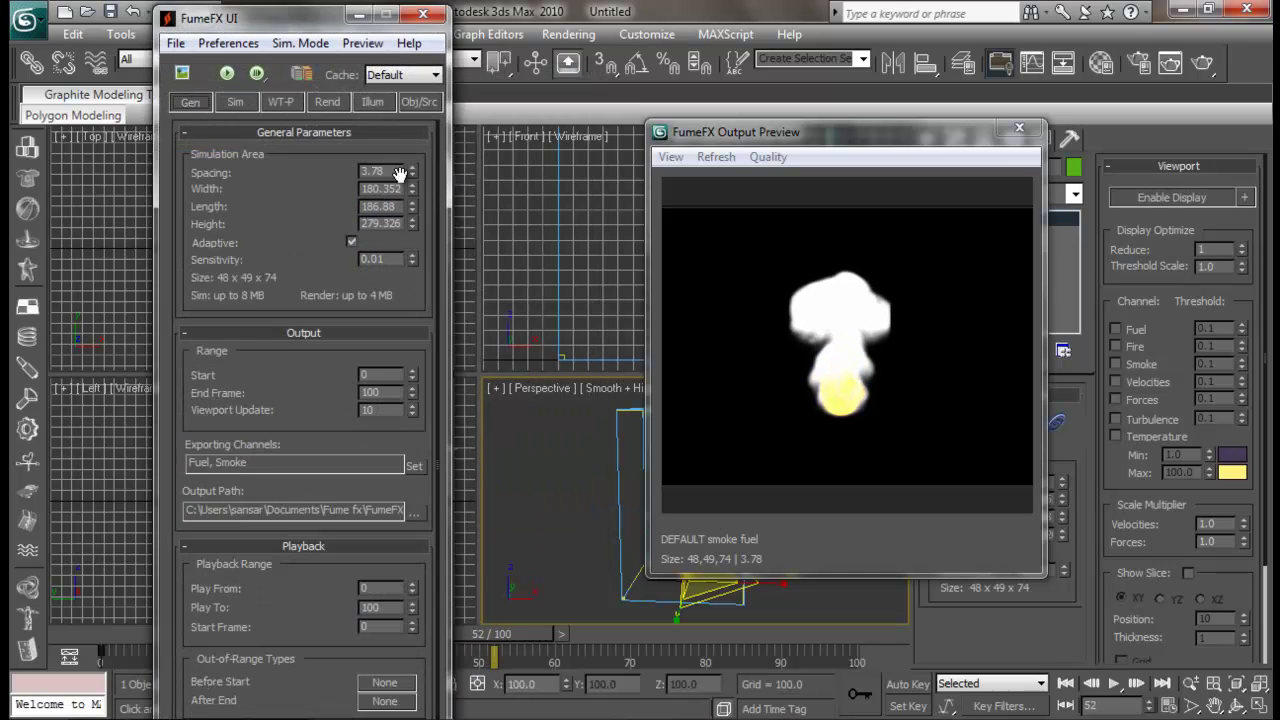
drag(413, 175, 420, 338)
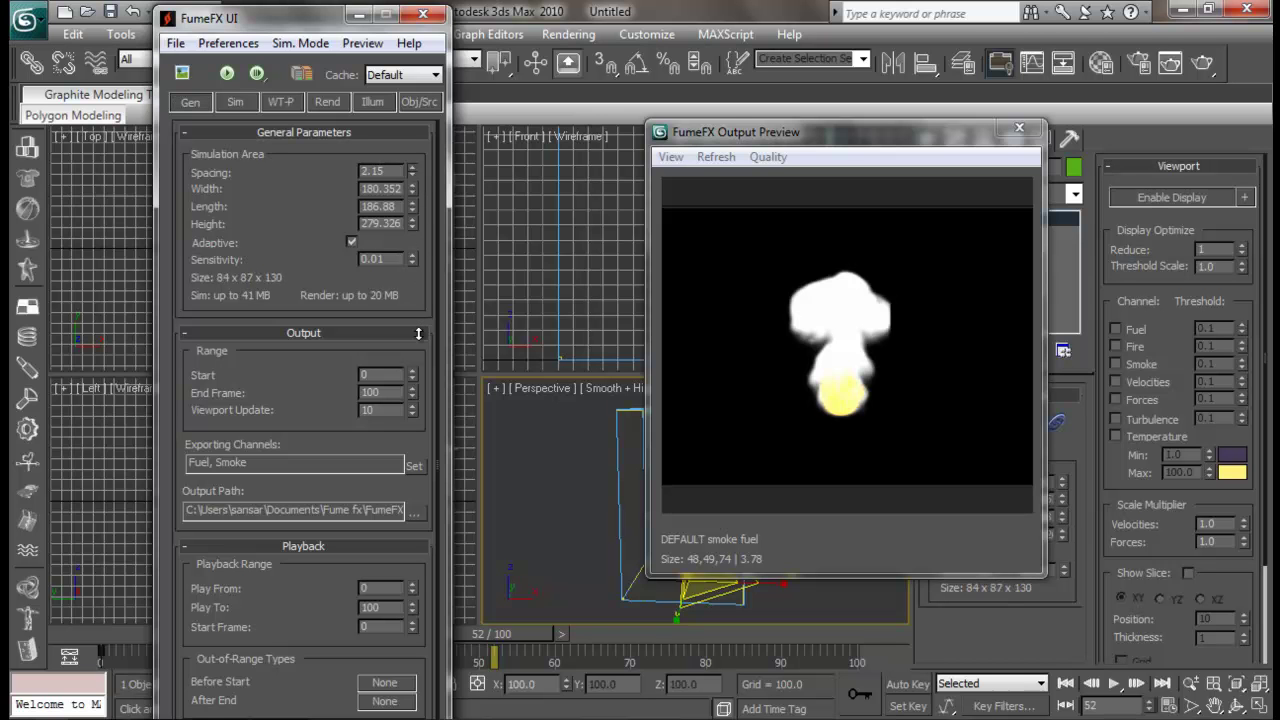
click(227, 73)
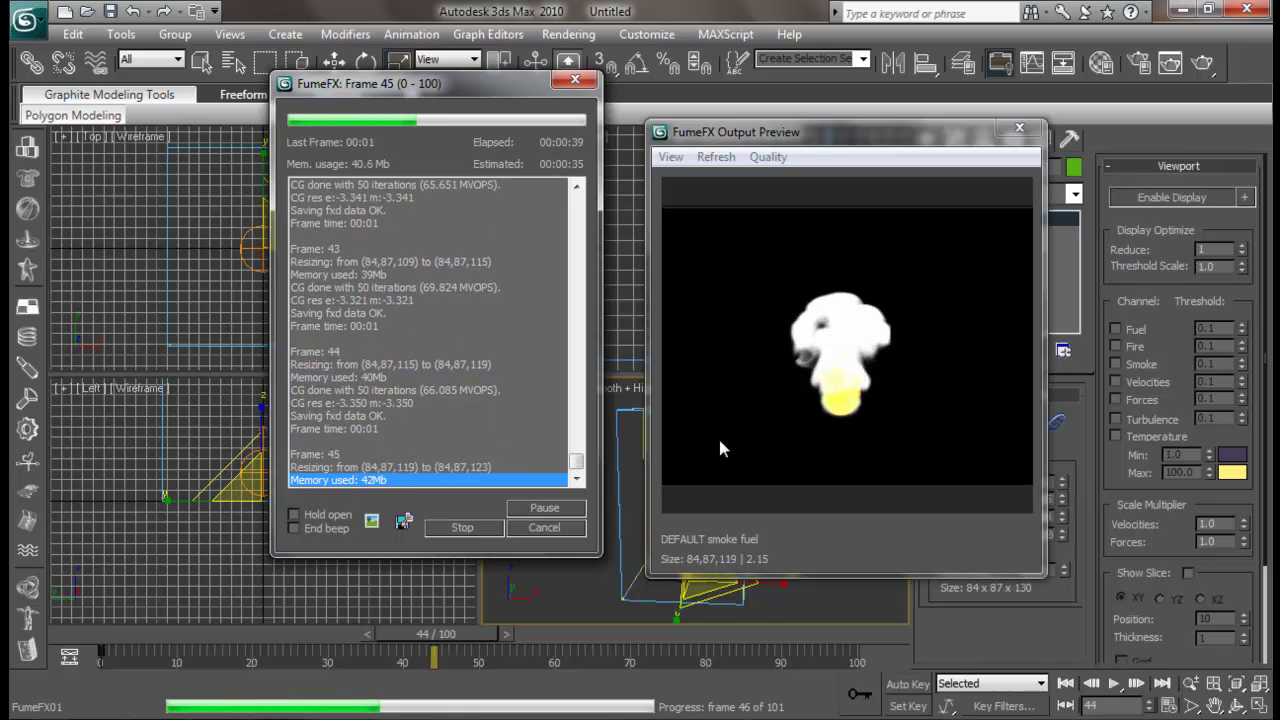
click(462, 527)
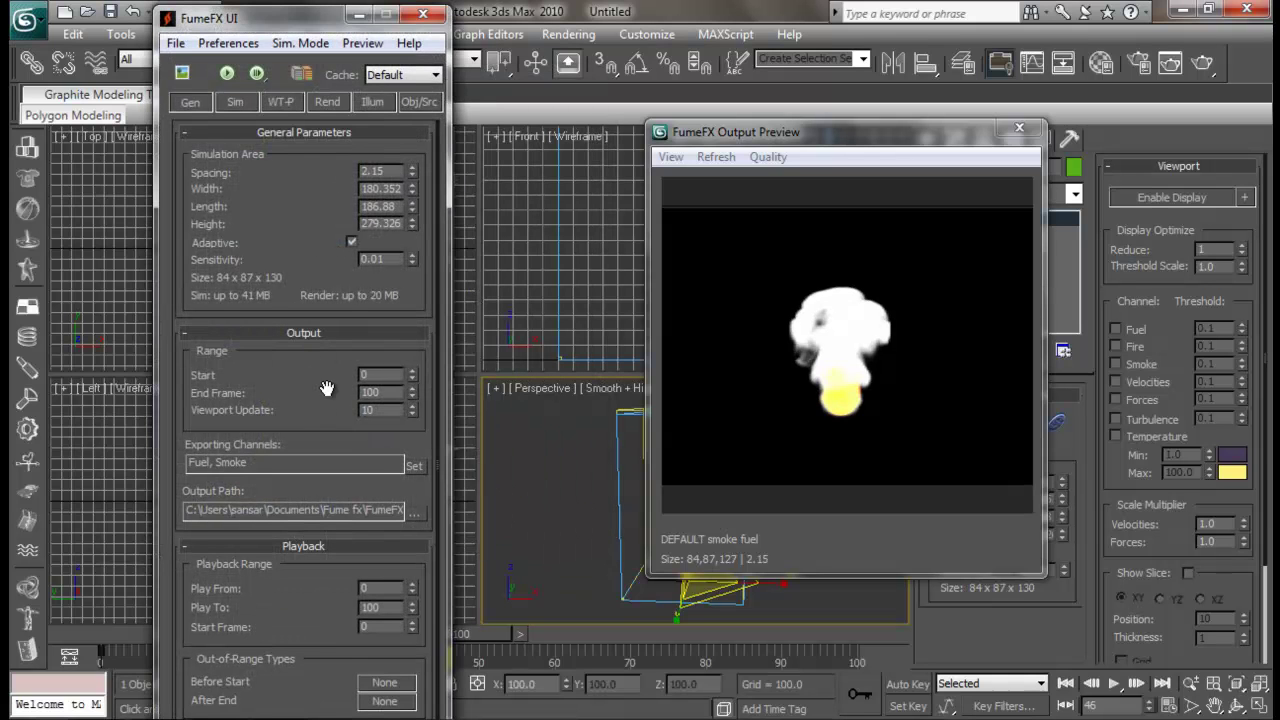
Review the Buoyancy and X Turbulence values in the simulation parameters.
click(236, 102)
drag(385, 369, 283, 250)
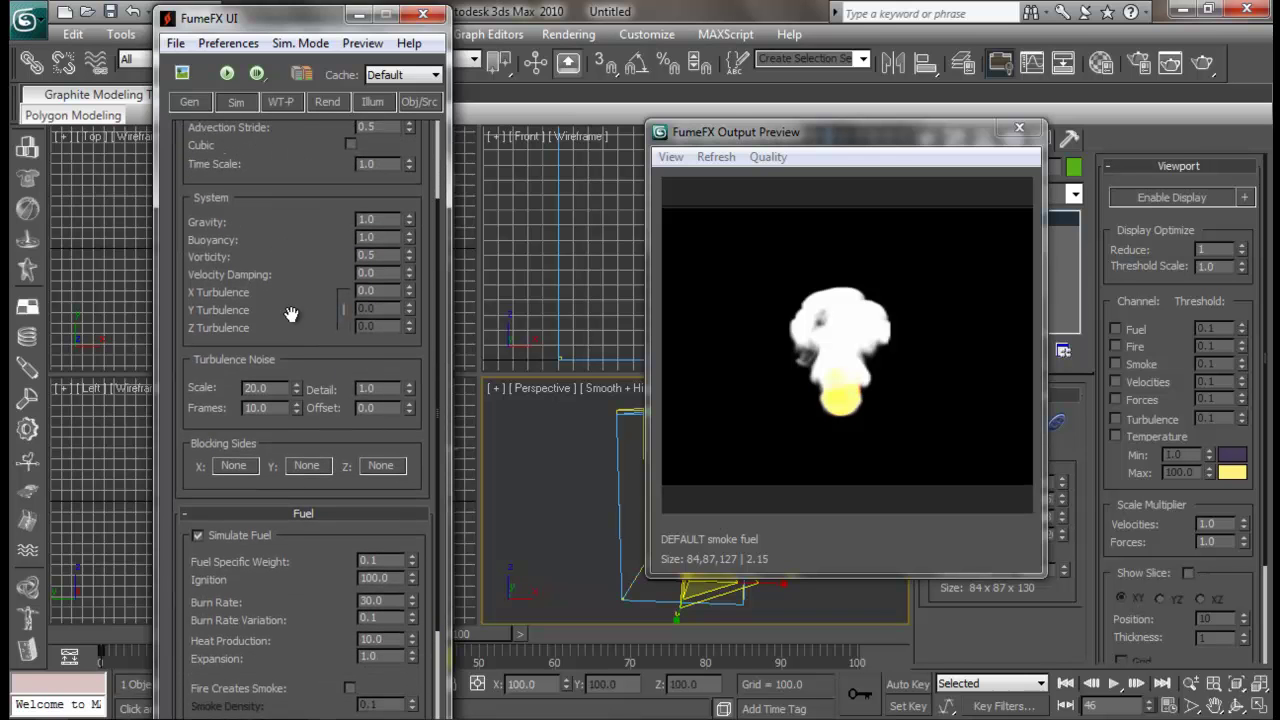
drag(390, 291, 151, 291)
Run a fresh simulation from frame 0 and stop it at frame 21.
click(226, 73)
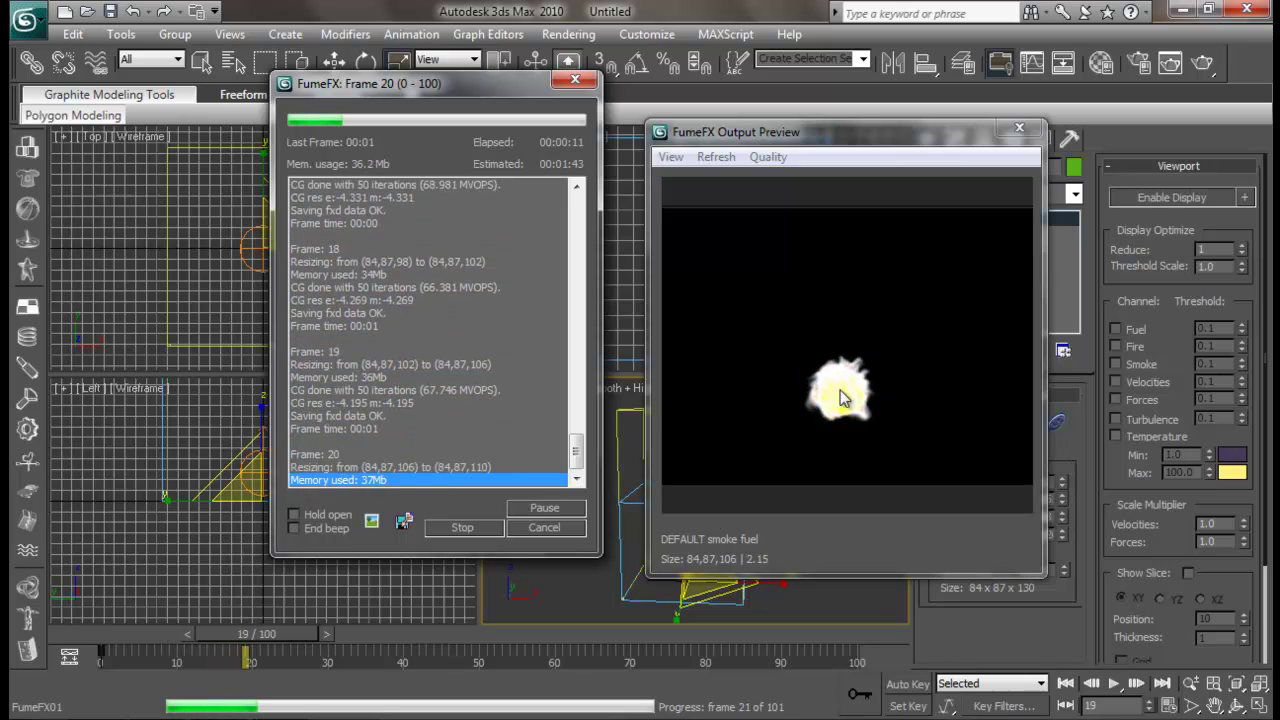
click(466, 528)
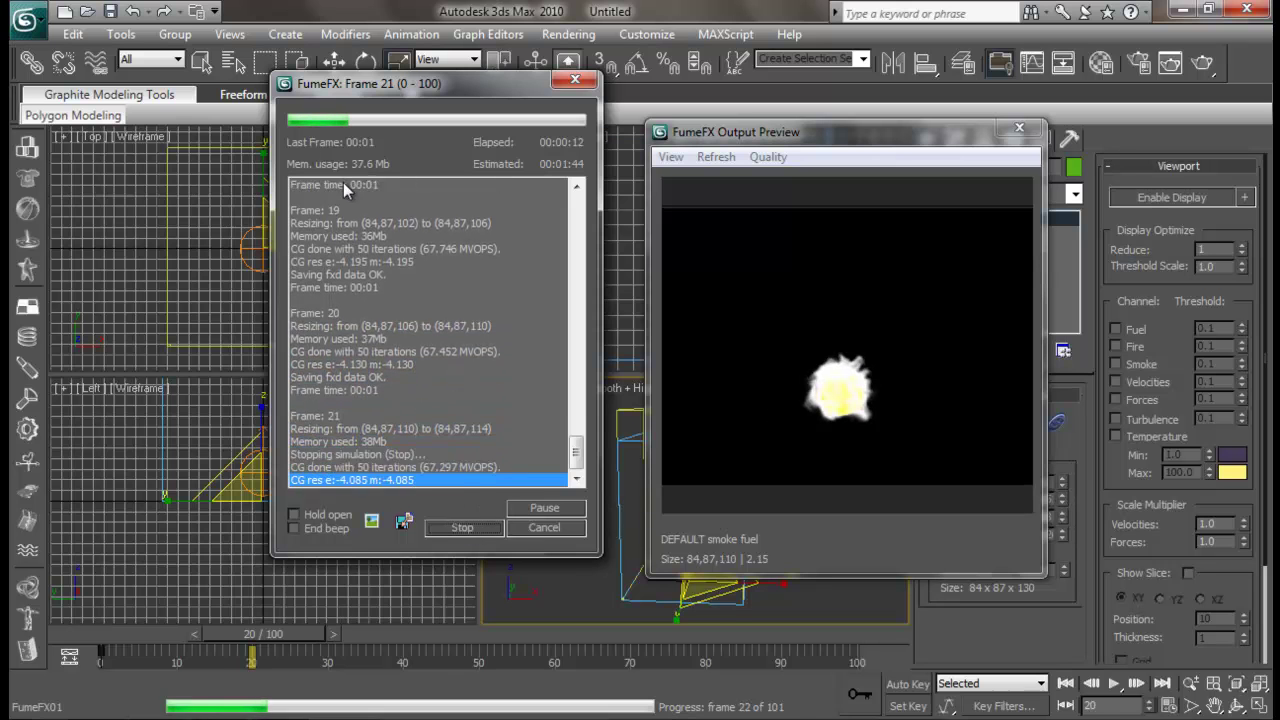
click(193, 102)
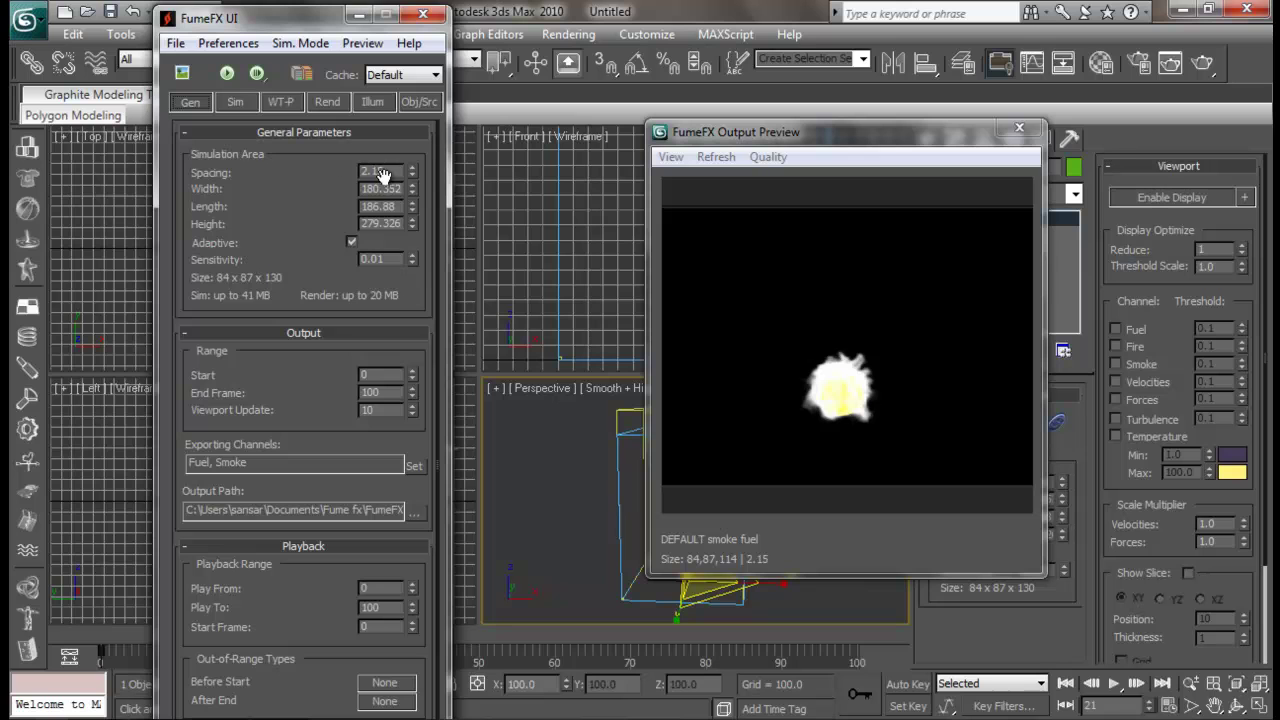
Try finer spacings, then settle the grid spacing at 3.29 for a 55×57×85 grid of about 12 MB.
mouse_move(416, 174)
mouse_down()
mouse_move(415, 198)
mouse_move(412, 152)
mouse_up()
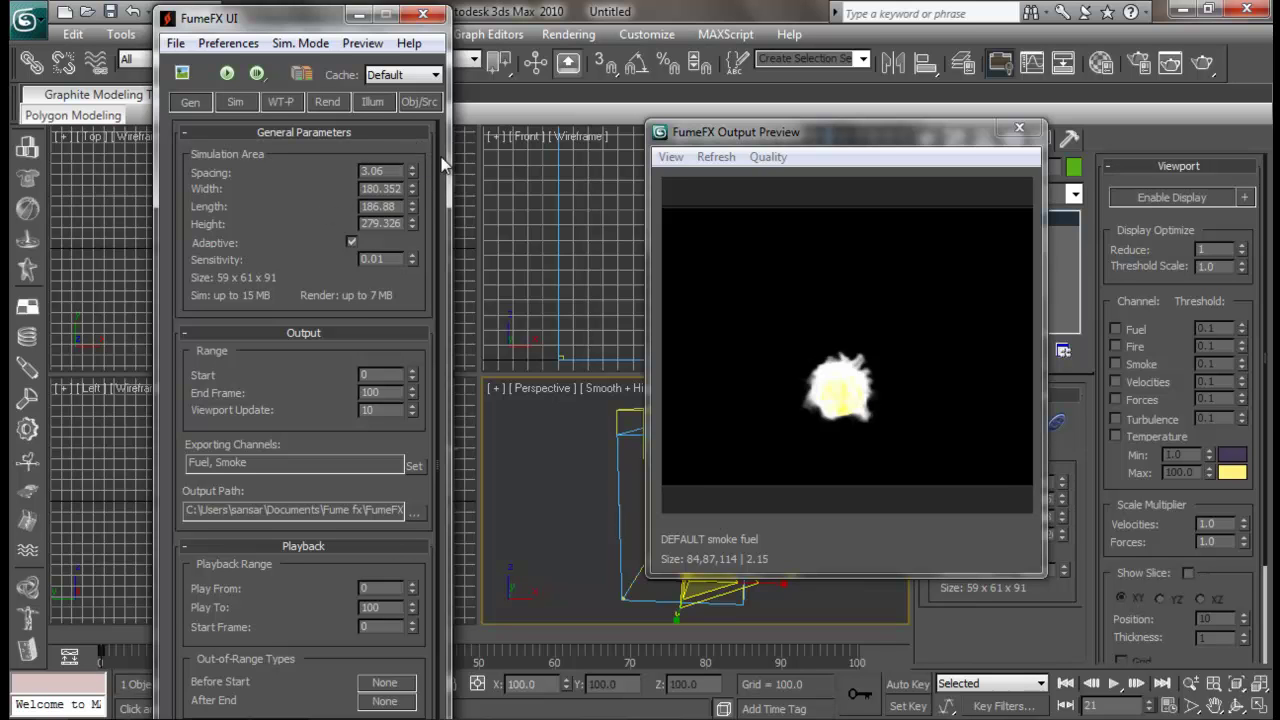
drag(863, 143, 809, 105)
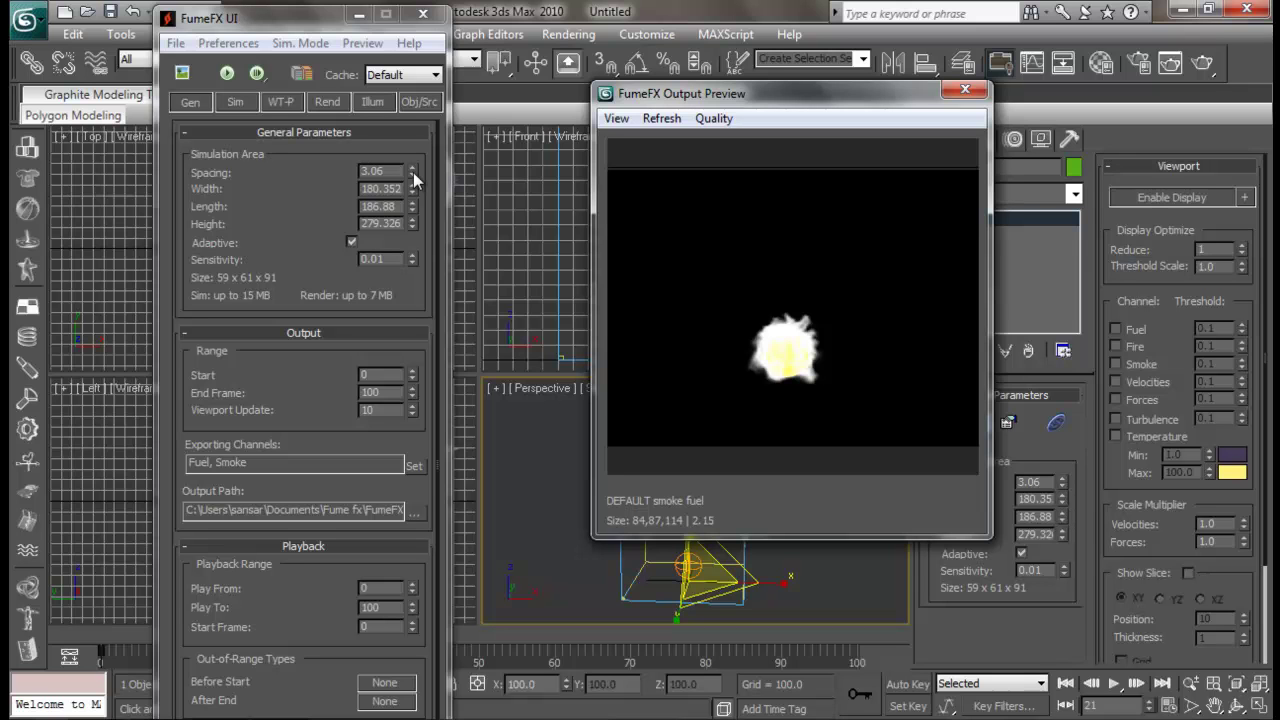
drag(413, 172, 432, 345)
drag(413, 173, 425, 202)
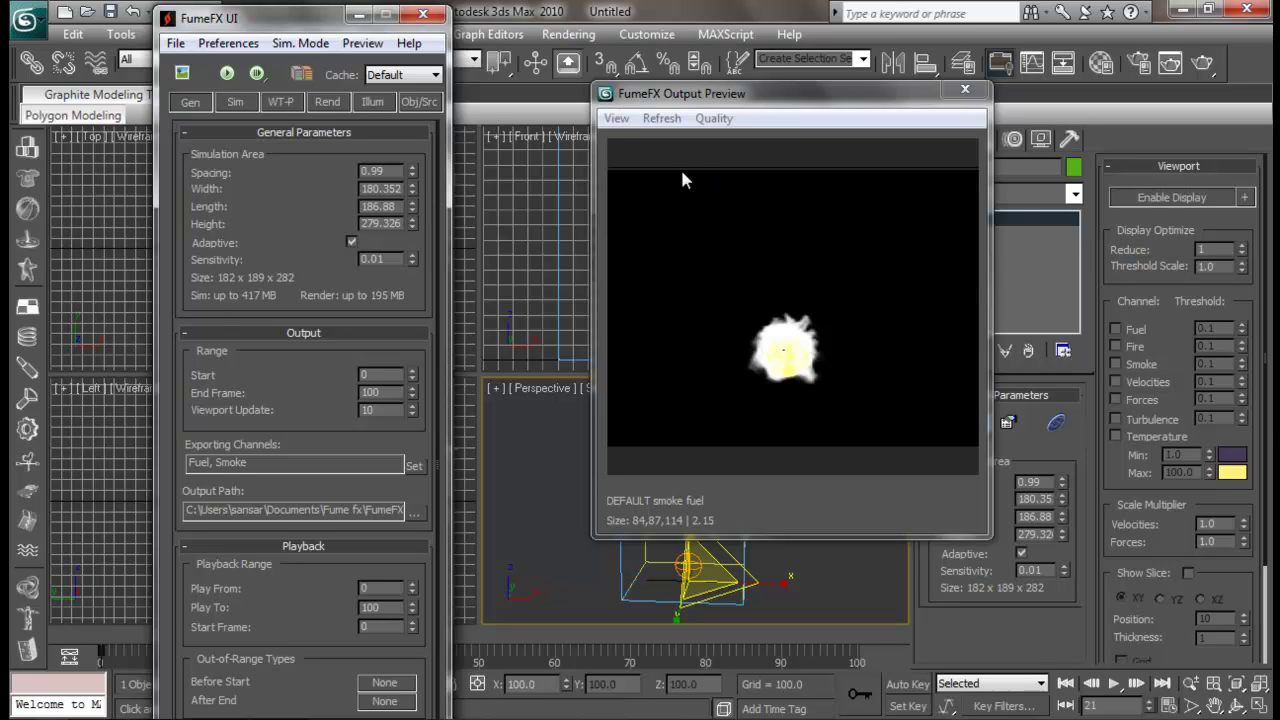
drag(412, 174, 468, 250)
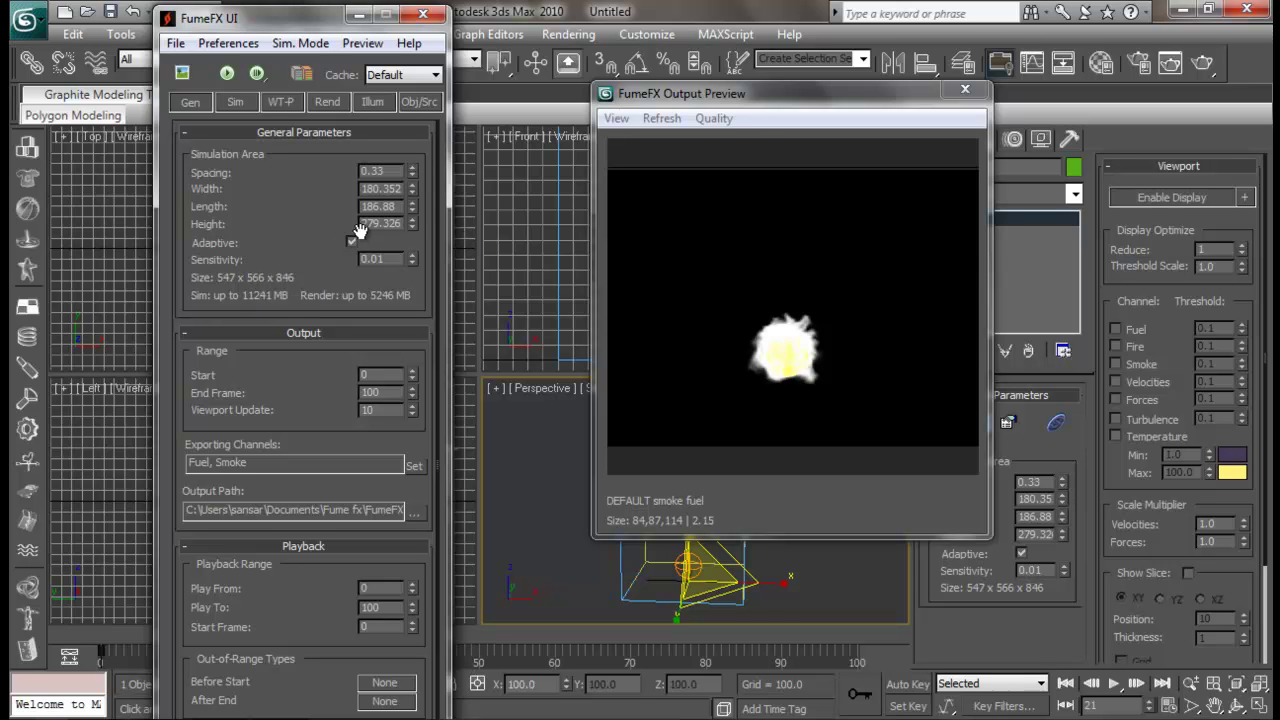
drag(412, 167, 414, 600)
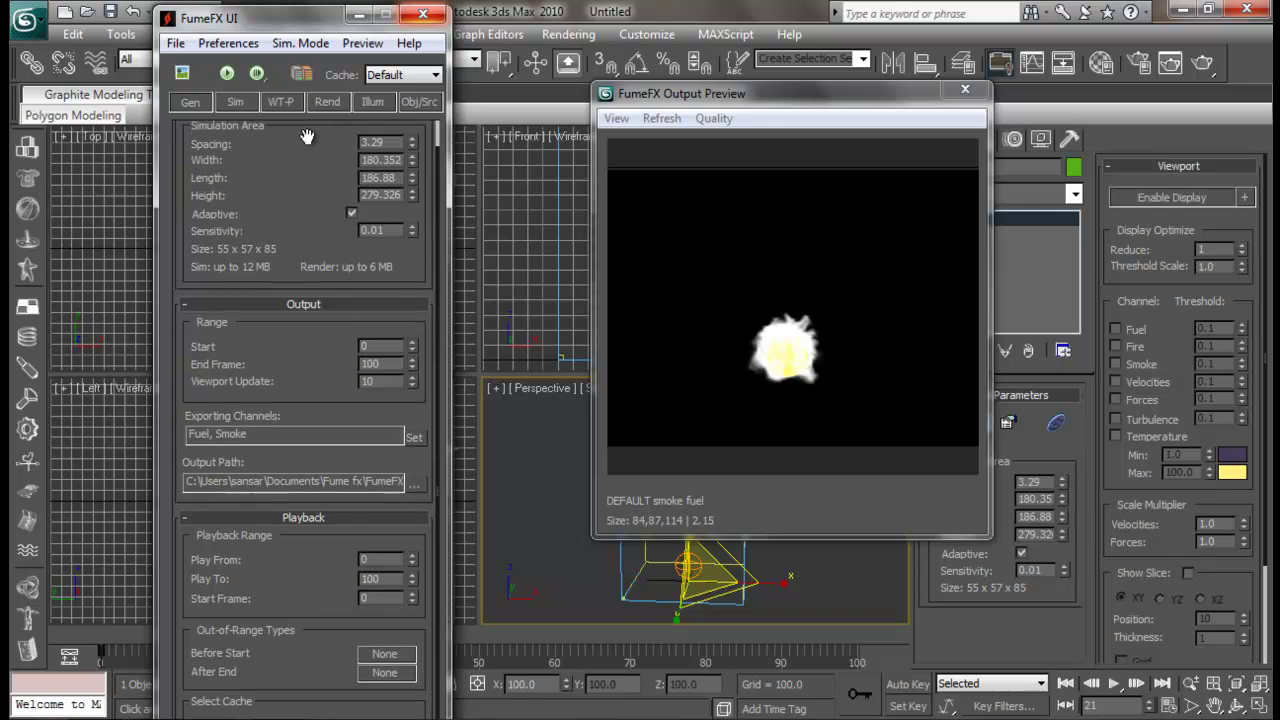
Under Turbulence Noise, set Scale to 15.81 and Detail to 5.0, keeping Frames at 10.0.
click(236, 102)
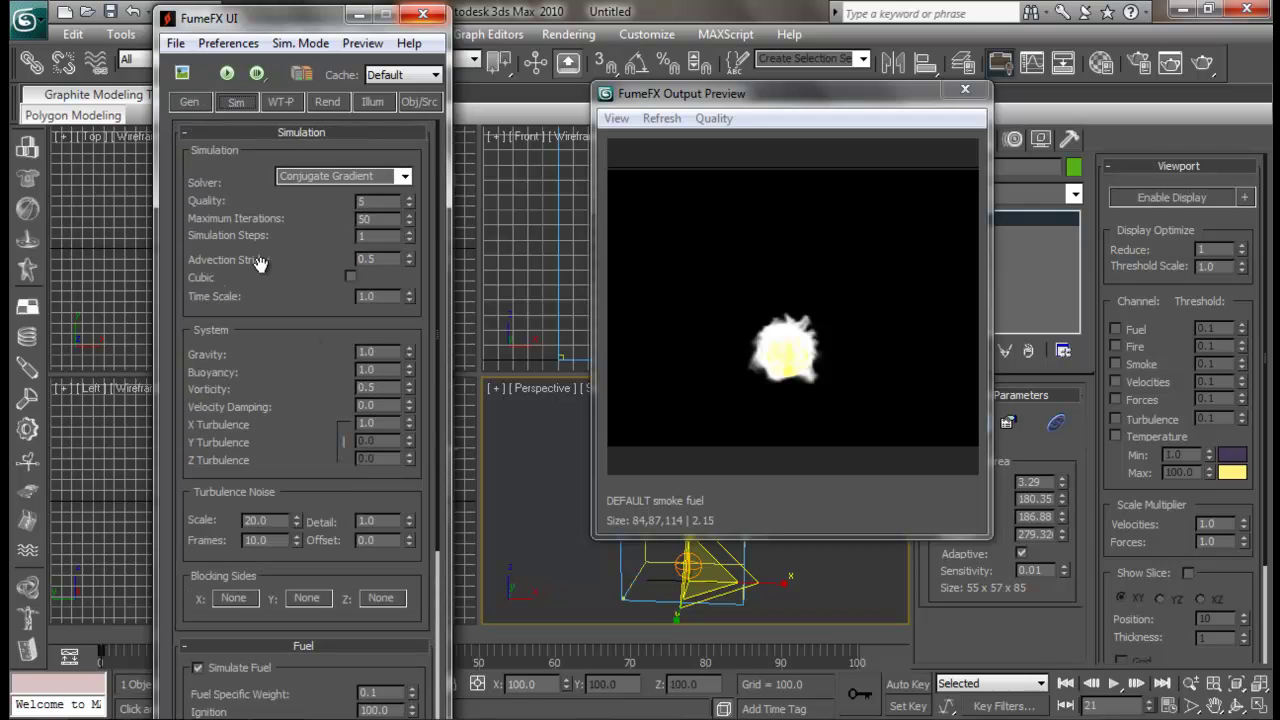
scroll(295, 398, down, 2)
scroll(295, 398, down, 1)
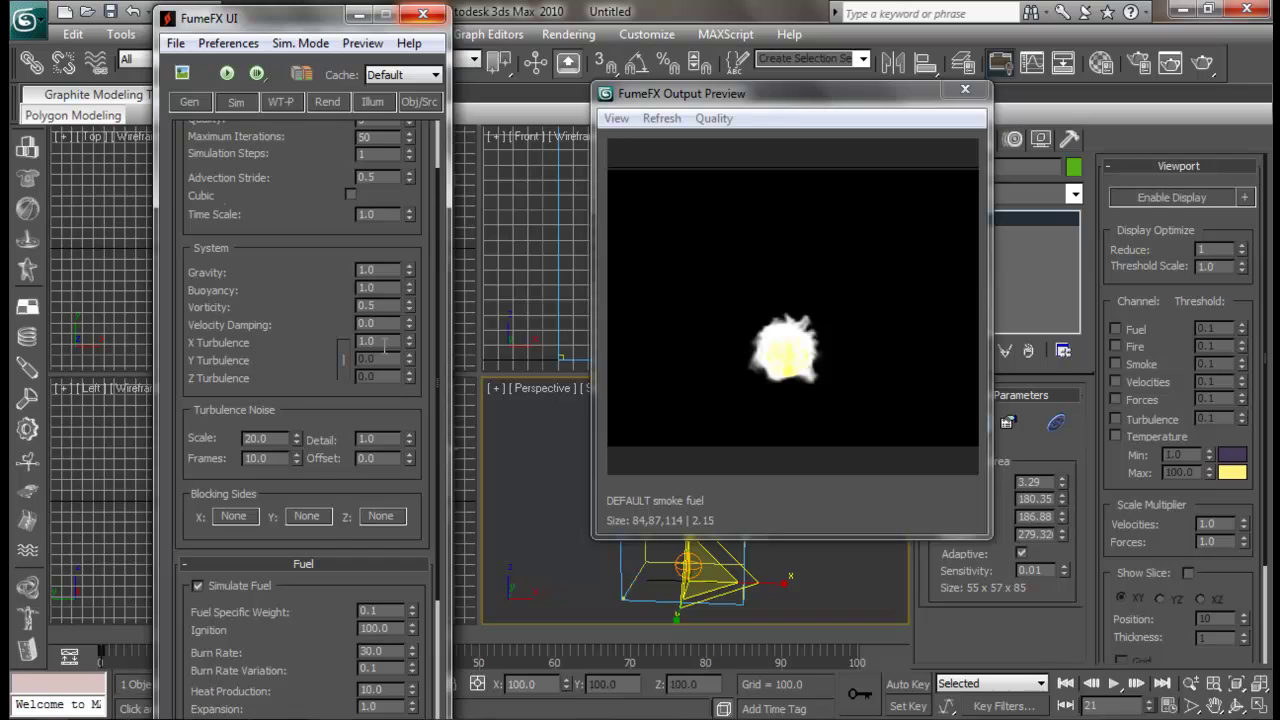
drag(331, 421, 328, 347)
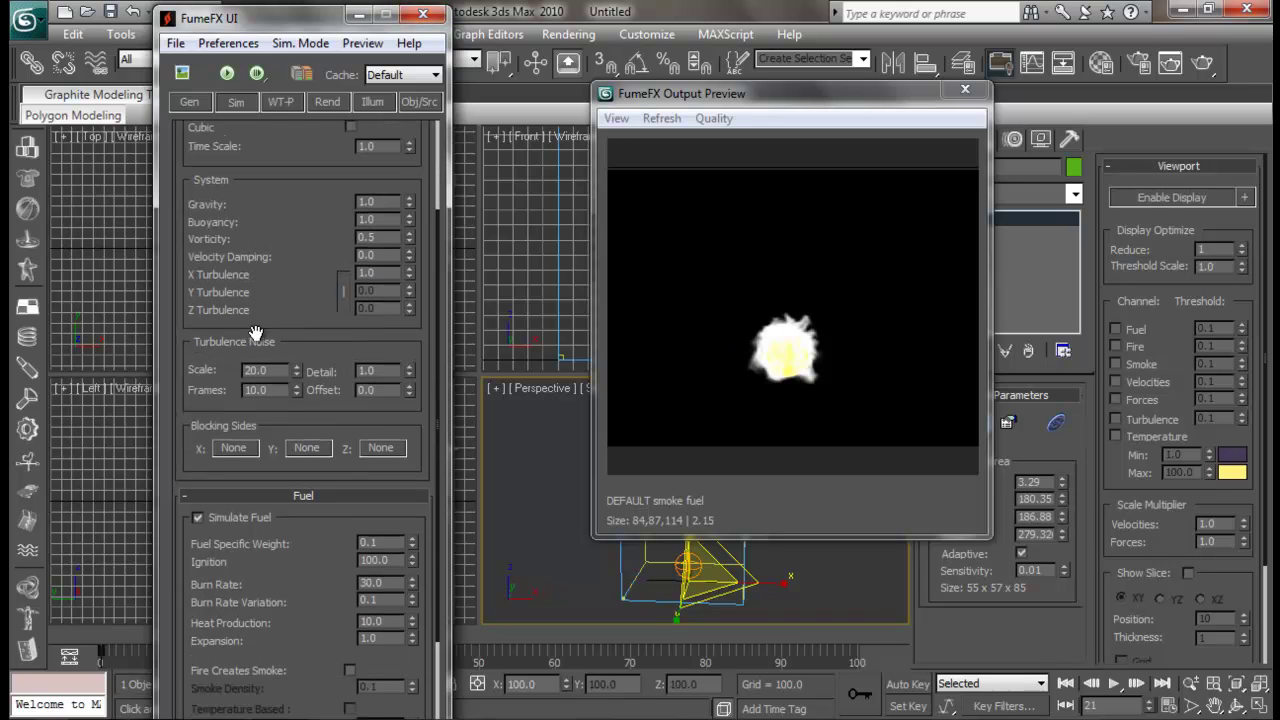
double_click(283, 369)
key(Tab)
key(Tab)
drag(410, 372, 426, 345)
drag(296, 371, 296, 454)
drag(409, 372, 426, 334)
drag(296, 370, 340, 610)
drag(315, 353, 350, 642)
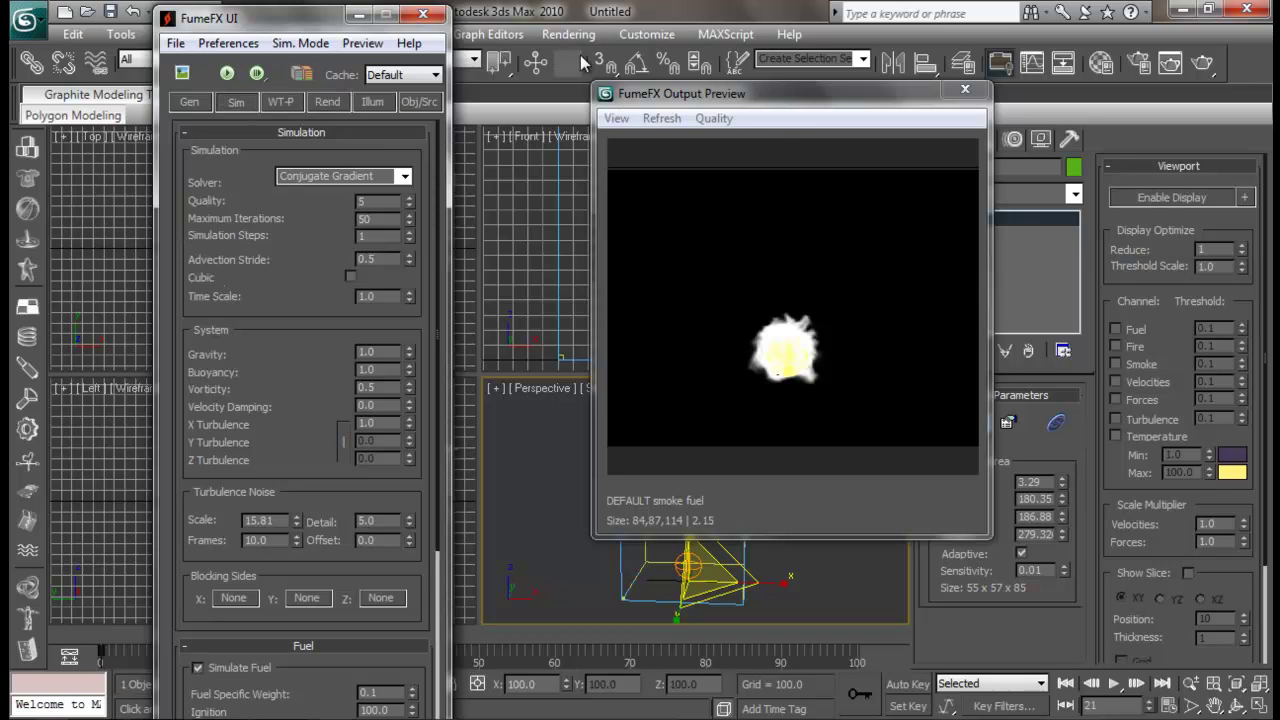
Browse the preview options and the Illum, Rend and Sim tab parameters.
click(625, 120)
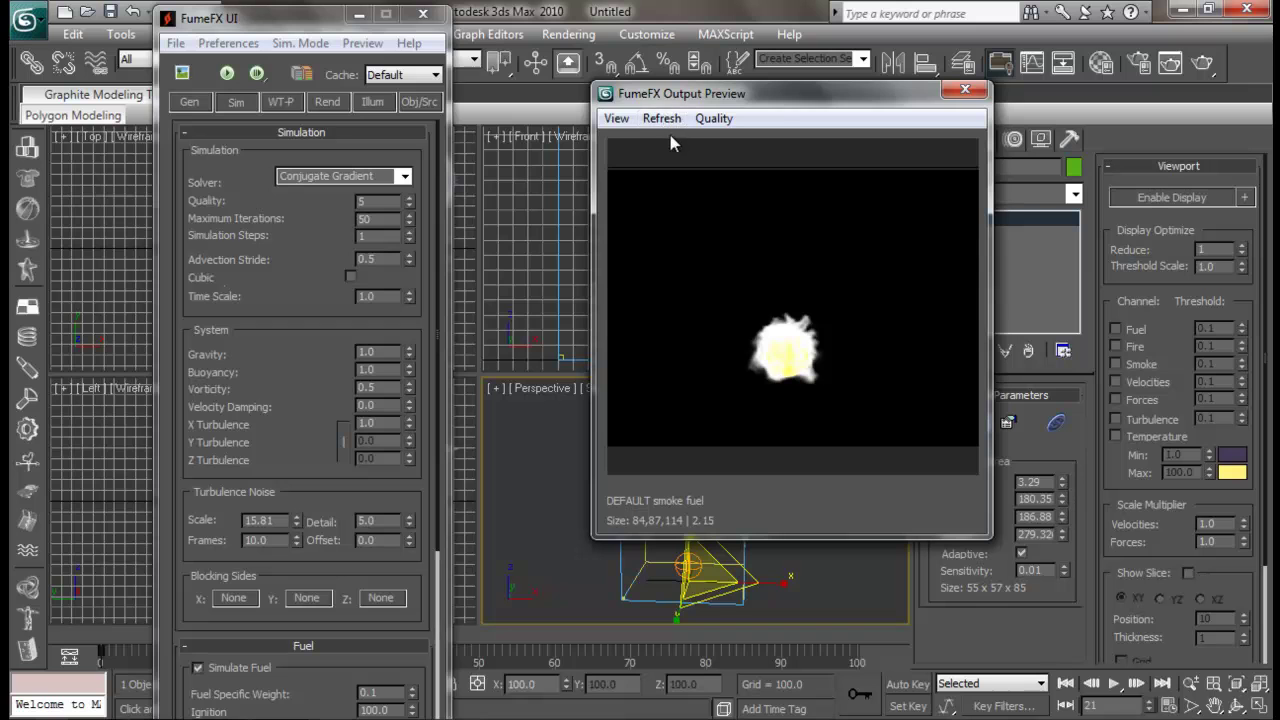
click(617, 119)
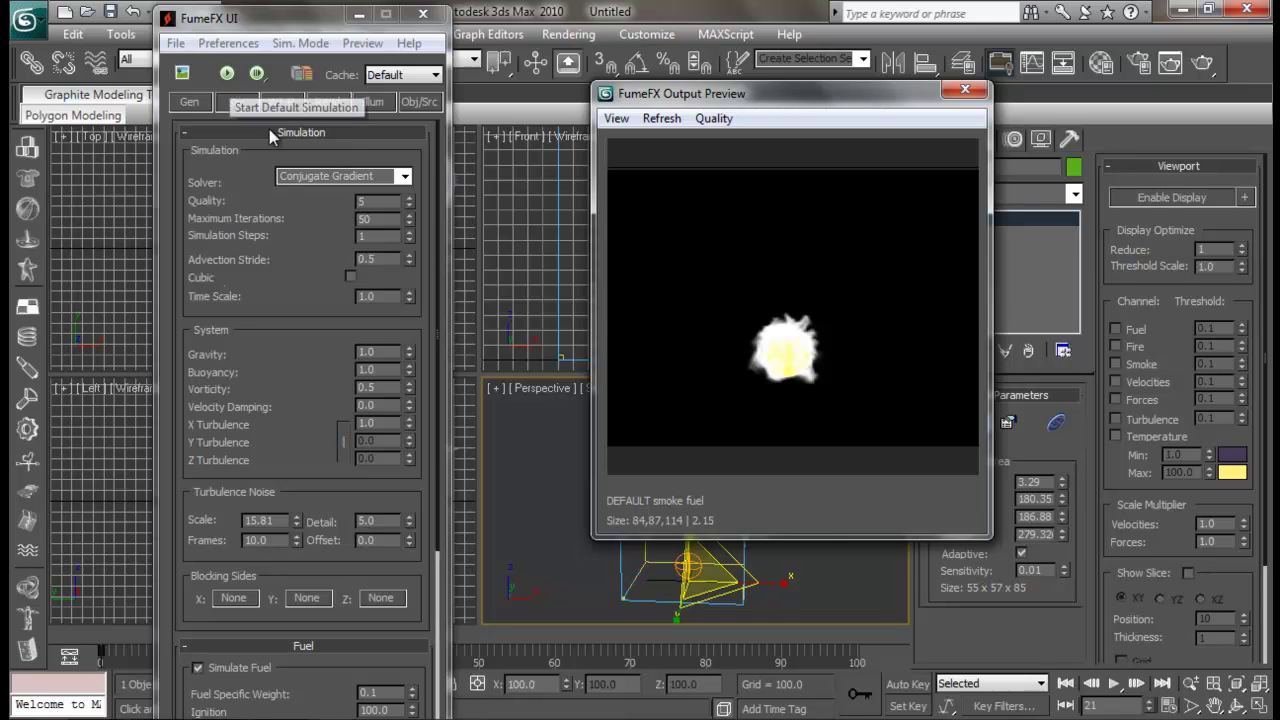
click(376, 102)
click(328, 102)
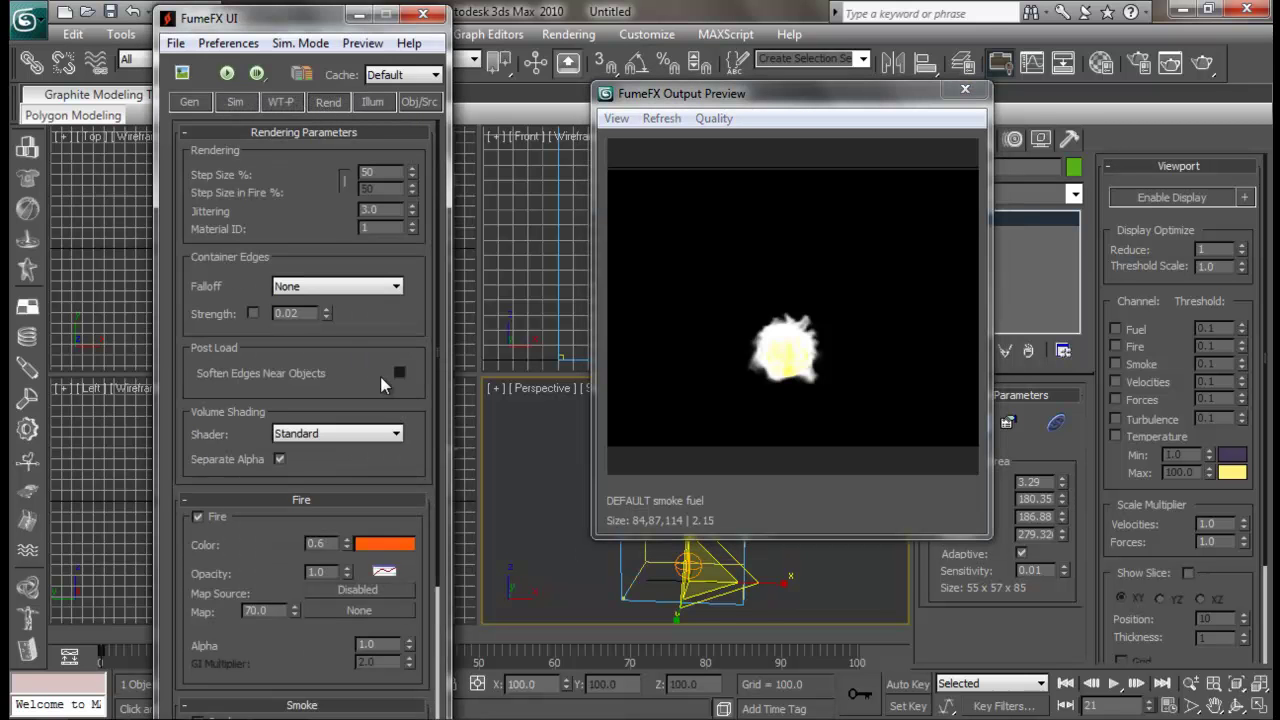
drag(350, 341, 354, 244)
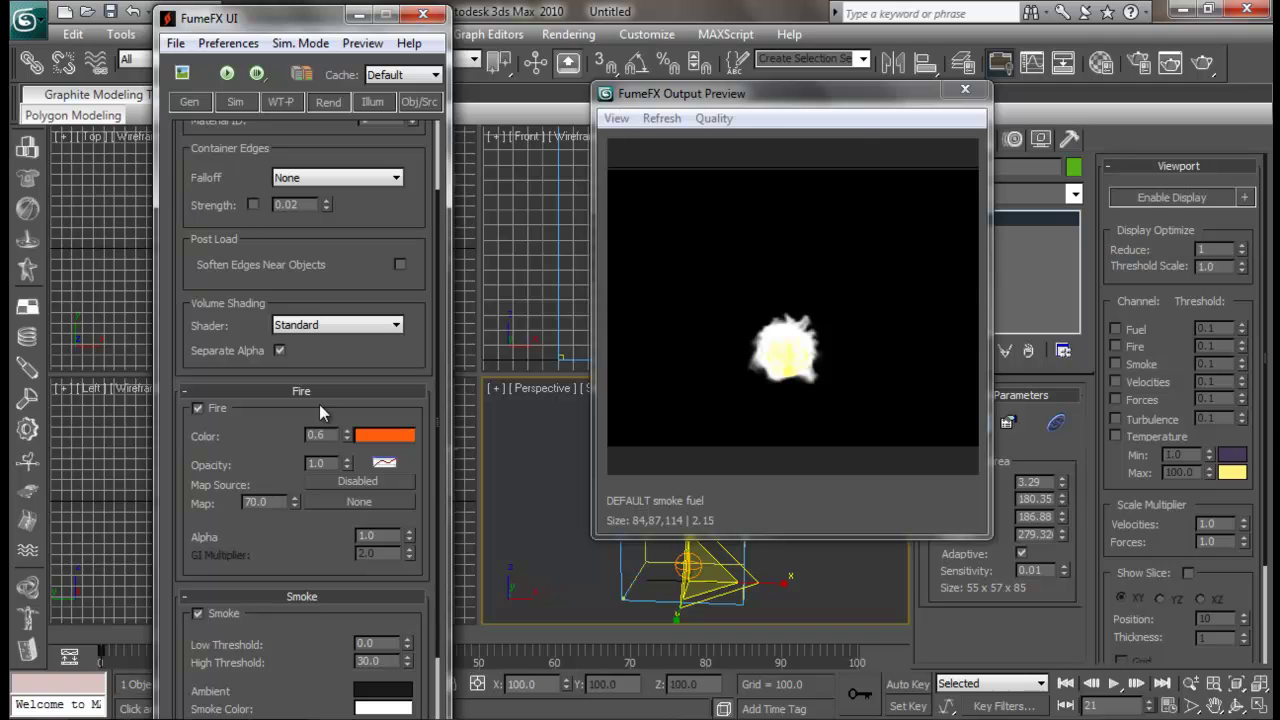
drag(350, 230, 325, 280)
click(234, 102)
drag(326, 382, 314, 180)
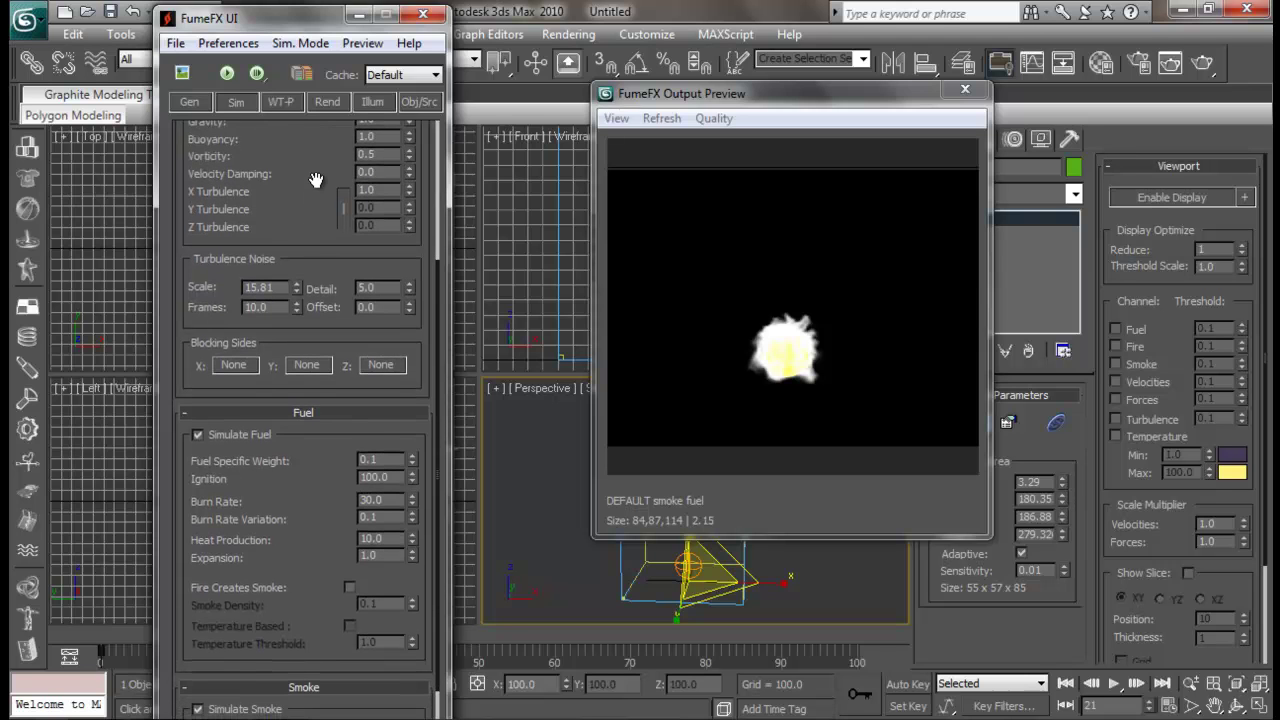
drag(320, 463, 320, 347)
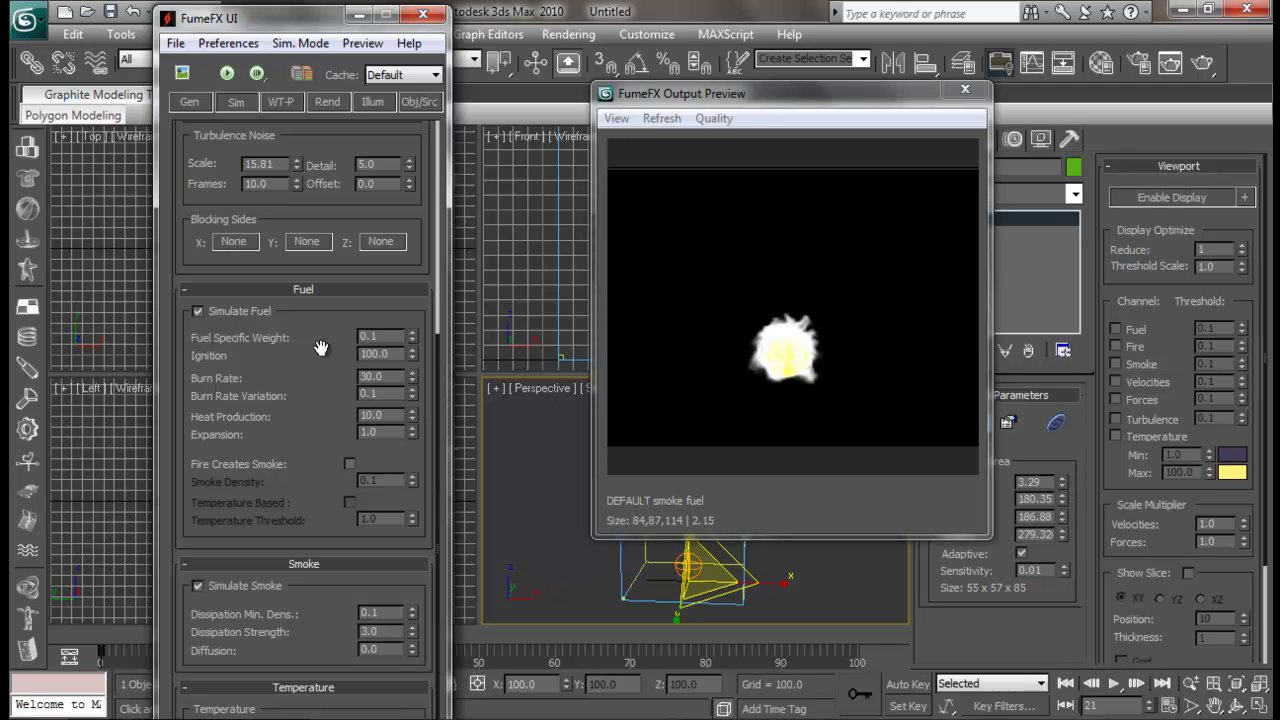
scroll(326, 370, down, 2)
scroll(335, 450, up, 5)
drag(305, 577, 339, 461)
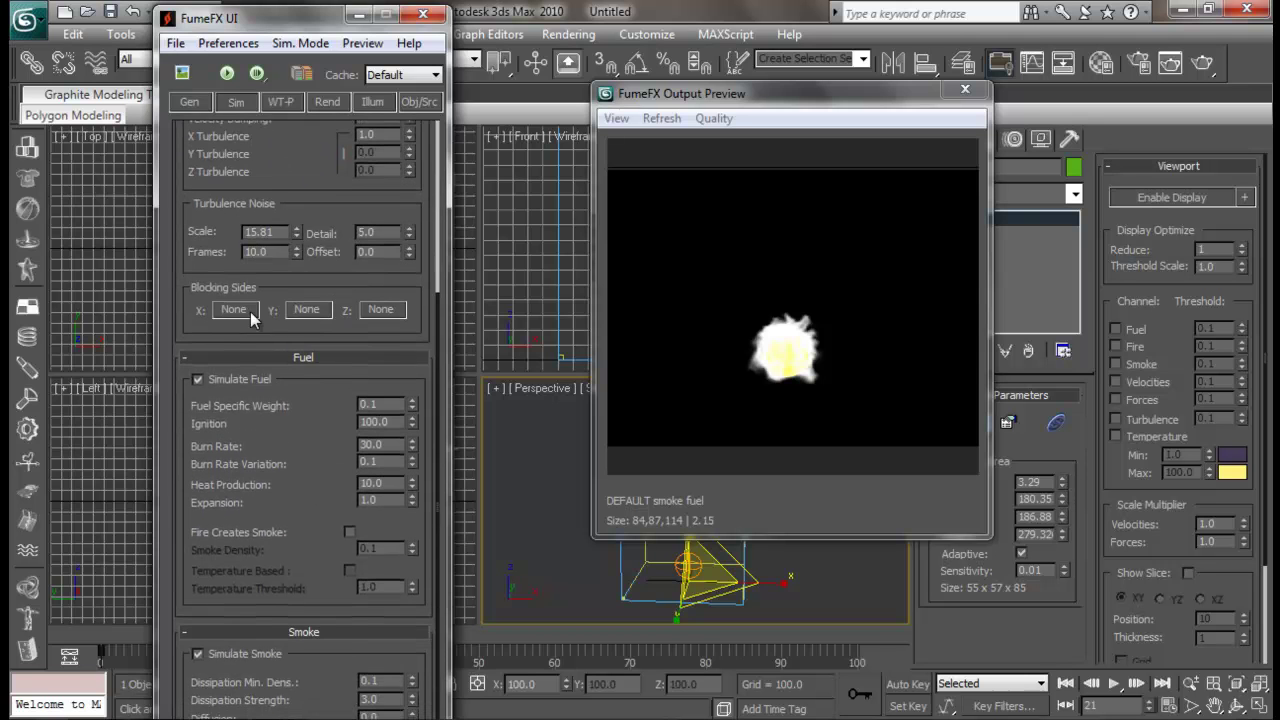
Reposition the Output Preview and FumeFX UI windows to uncover the viewports.
drag(830, 100, 1017, 93)
drag(330, 19, 122, 48)
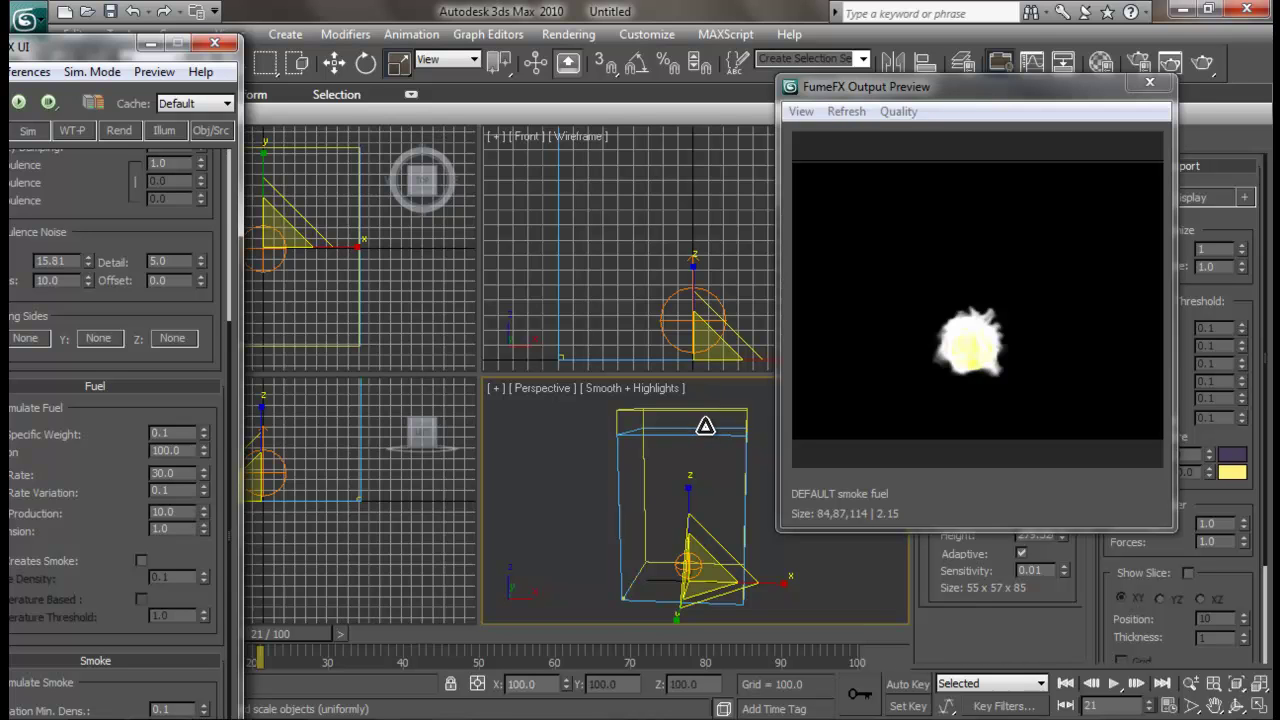
drag(119, 56, 231, 57)
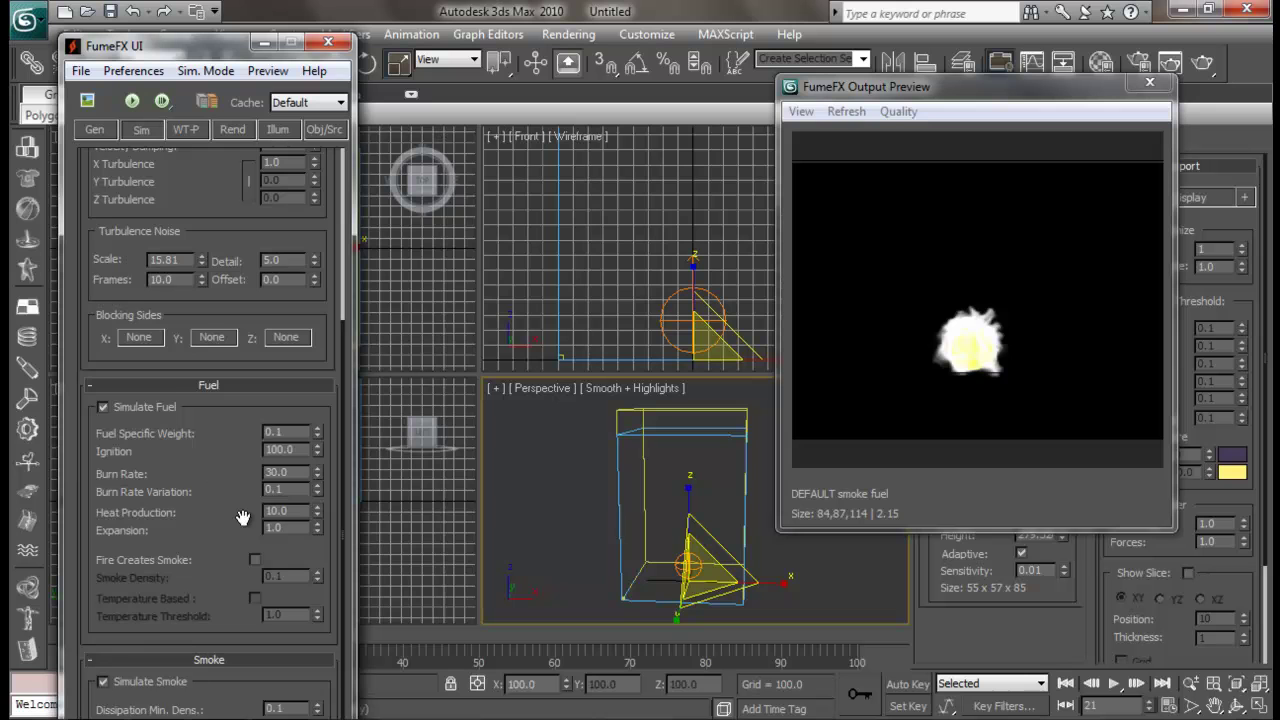
drag(244, 518, 223, 398)
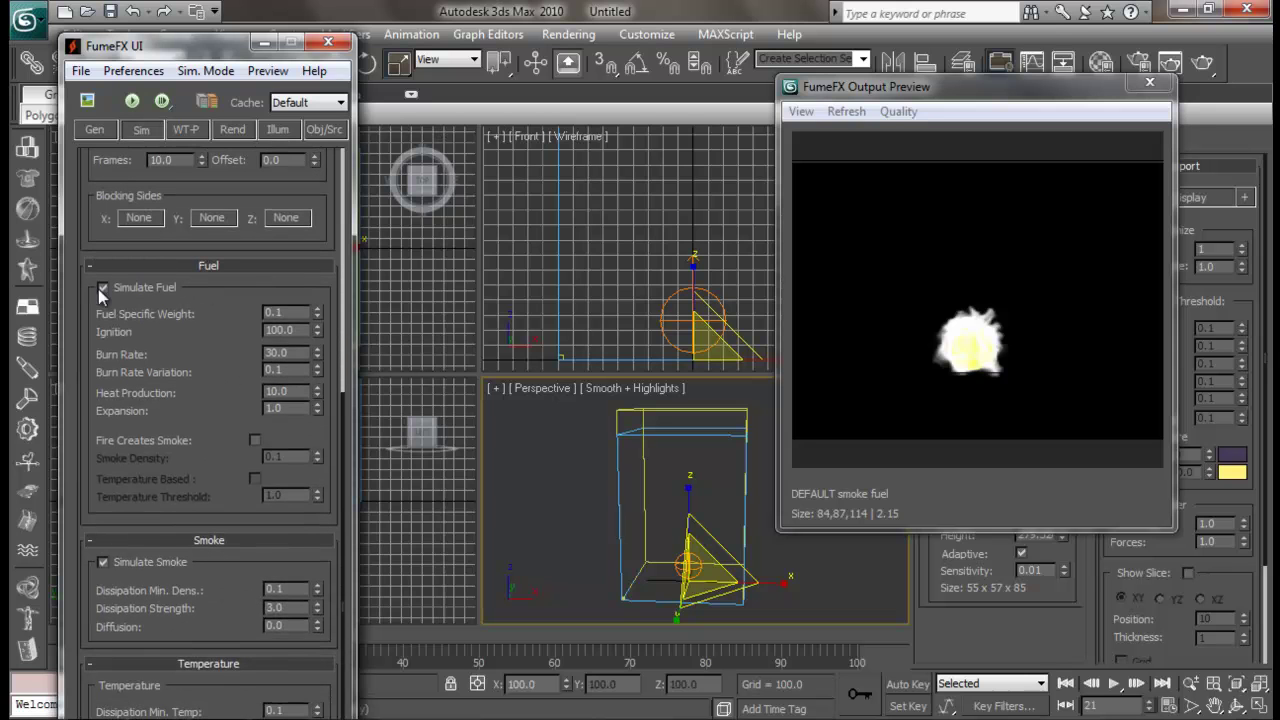
drag(1012, 86, 909, 129)
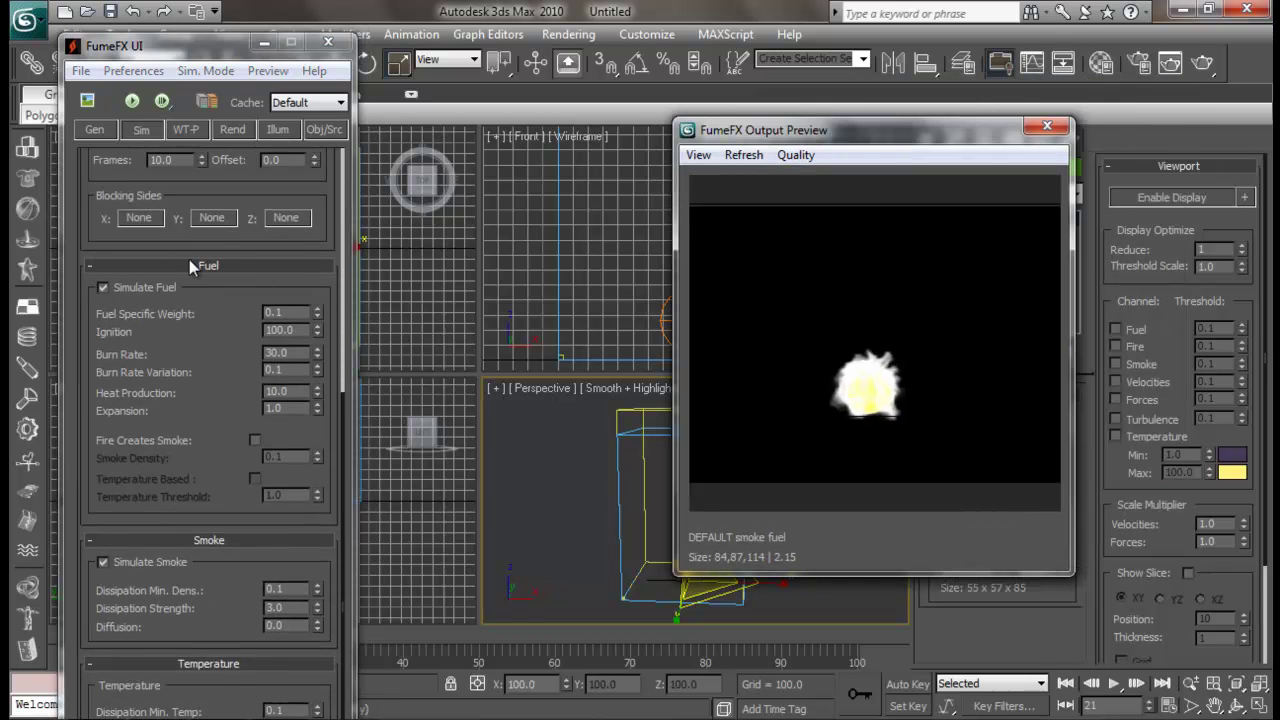
drag(205, 337, 199, 294)
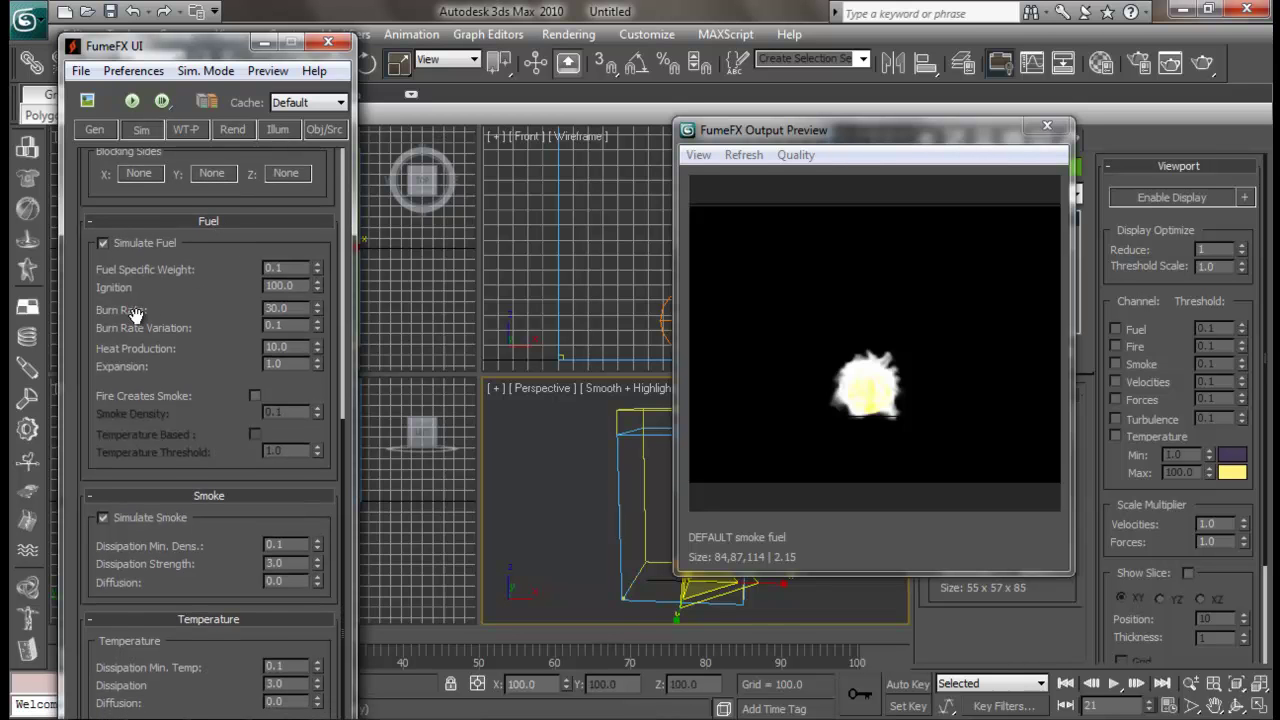
Set fuel Burn Rate to 10, Burn Rate Variation to 1.0 and Heat Production to 50.
drag(297, 312, 256, 310)
text(10)
key(Return)
text(50)
text(60)
key(Return)
text(10)
key(Return)
double_click(298, 327)
text(1)
key(Return)
double_click(292, 347)
text(50)
key(Return)
click(204, 376)
Test several Burn Rate and Expansion values, settle Expansion at 5, and start simulating.
double_click(290, 364)
drag(319, 310, 321, 315)
mouse_move(319, 362)
mouse_down()
mouse_move(307, 307)
mouse_move(316, 218)
mouse_up()
drag(316, 366, 326, 398)
drag(316, 311, 334, 372)
drag(317, 365, 357, 67)
drag(320, 369, 320, 387)
drag(292, 308, 98, 310)
double_click(283, 310)
drag(305, 365, 88, 366)
click(132, 102)
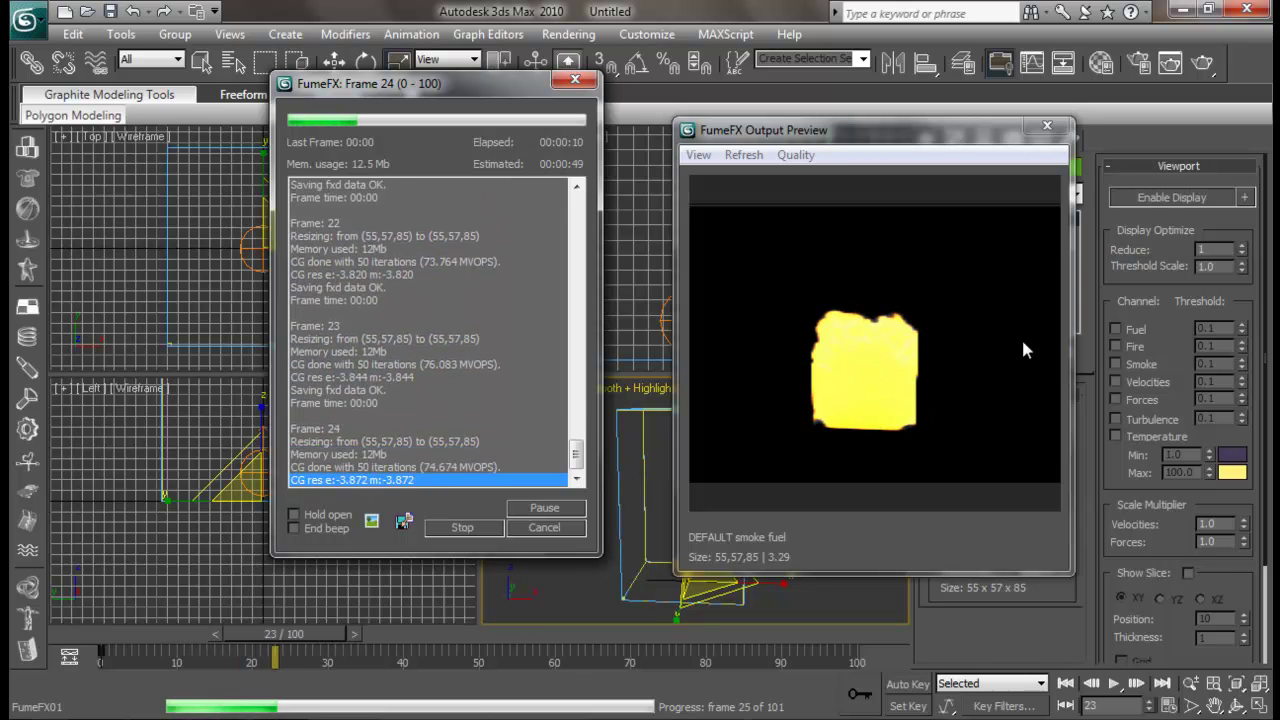
Halt the run, drop Expansion to 2.0, and re-simulate until frame 39 shows a billowing fireball.
click(463, 528)
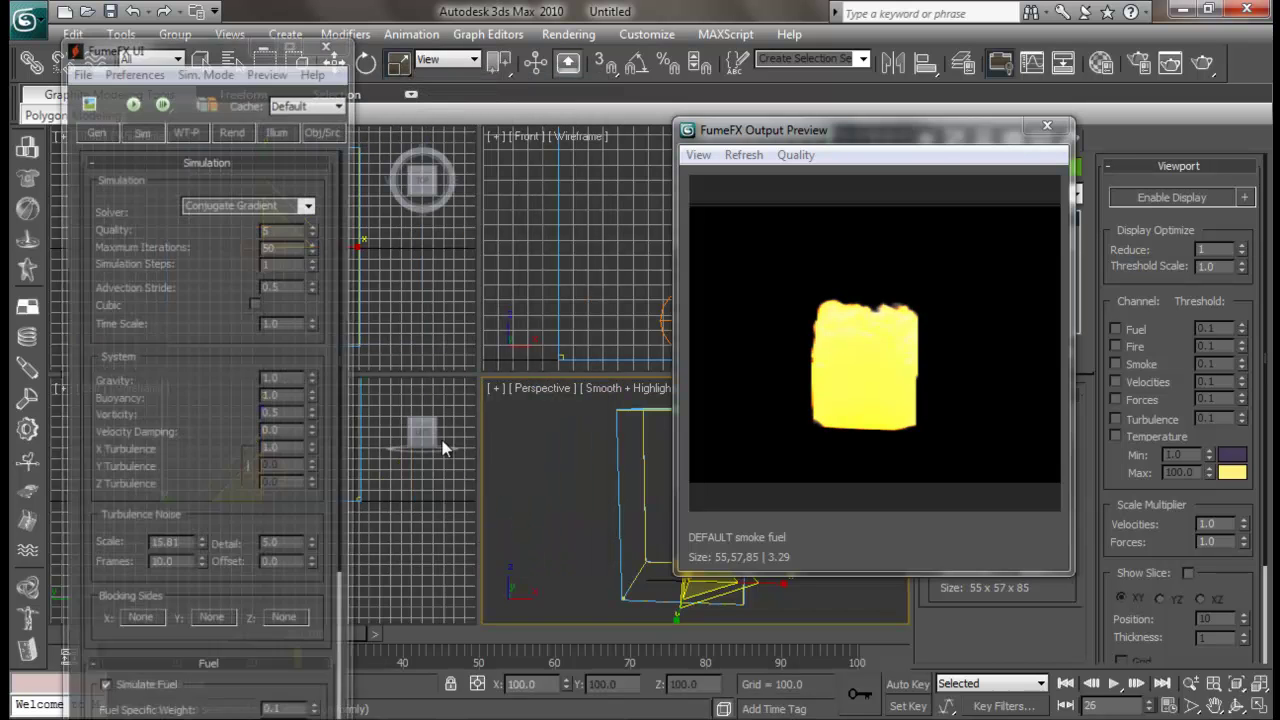
scroll(215, 340, down, 4)
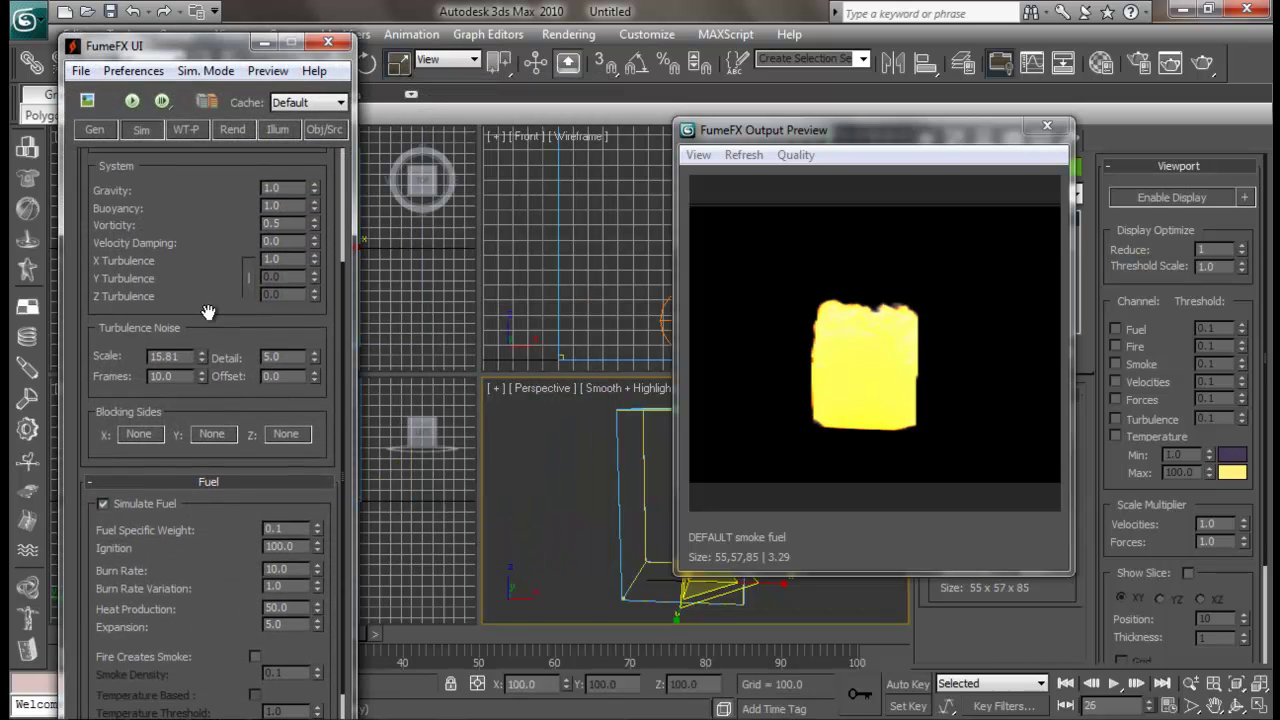
scroll(260, 450, down, 5)
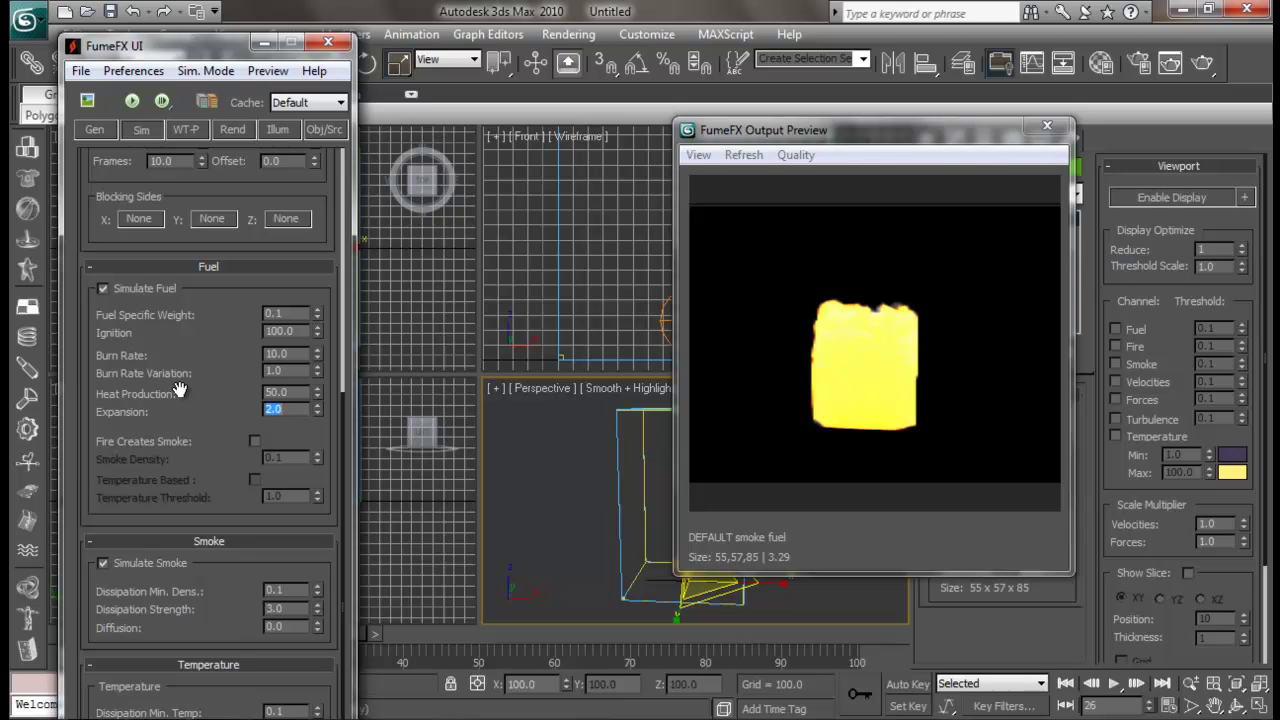
click(132, 101)
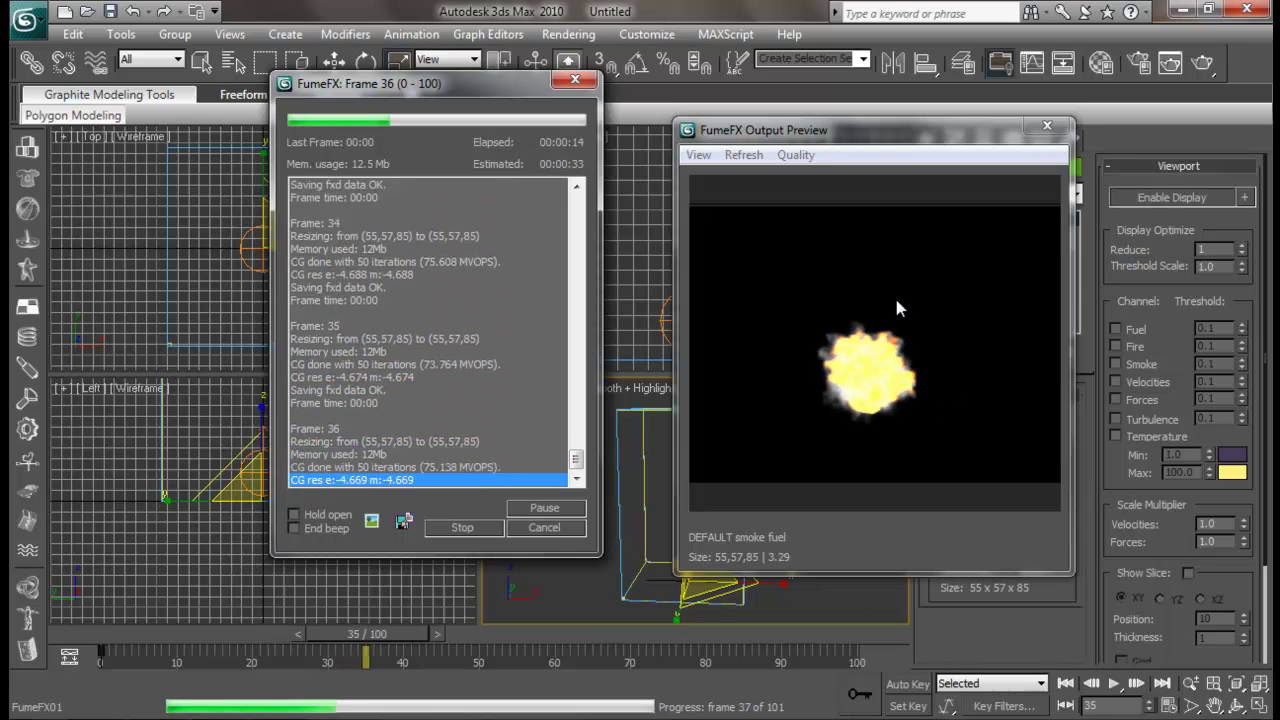
click(480, 524)
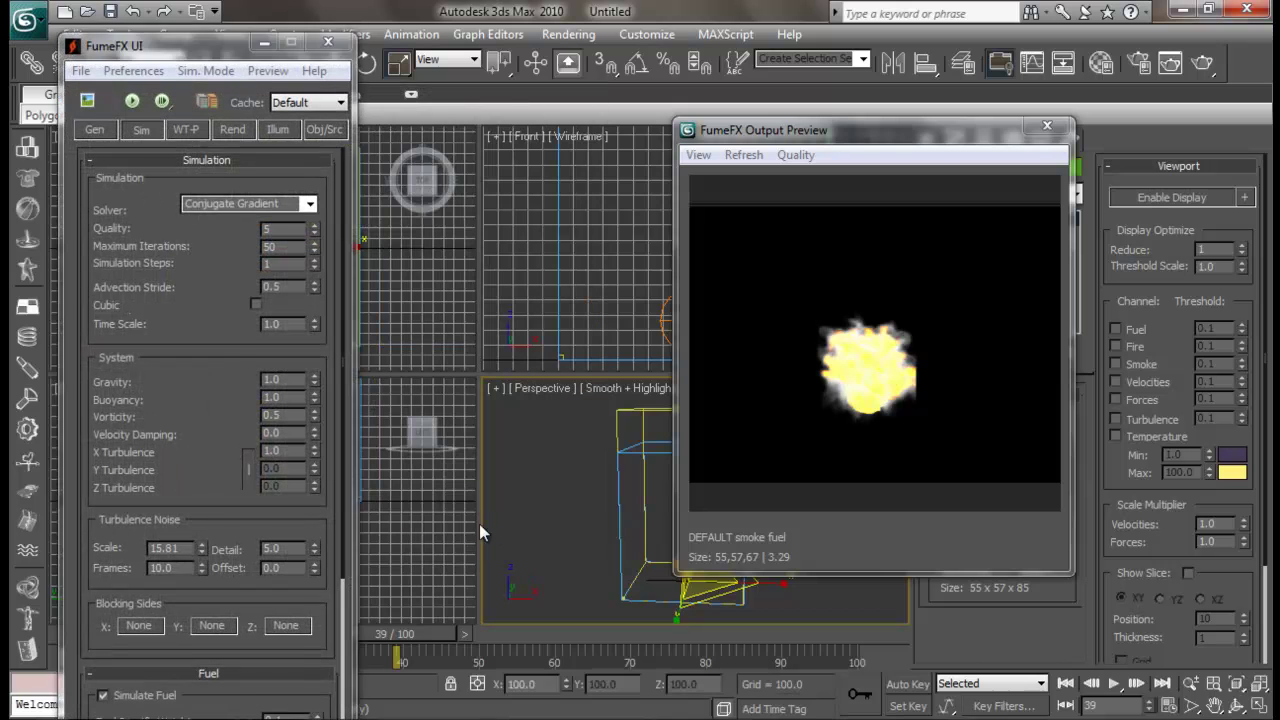
Start a quick test simulation and stop it early.
scroll(183, 445, down, 3)
scroll(200, 350, up, 3)
scroll(230, 246, down, 5)
scroll(230, 246, down, 2)
click(294, 432)
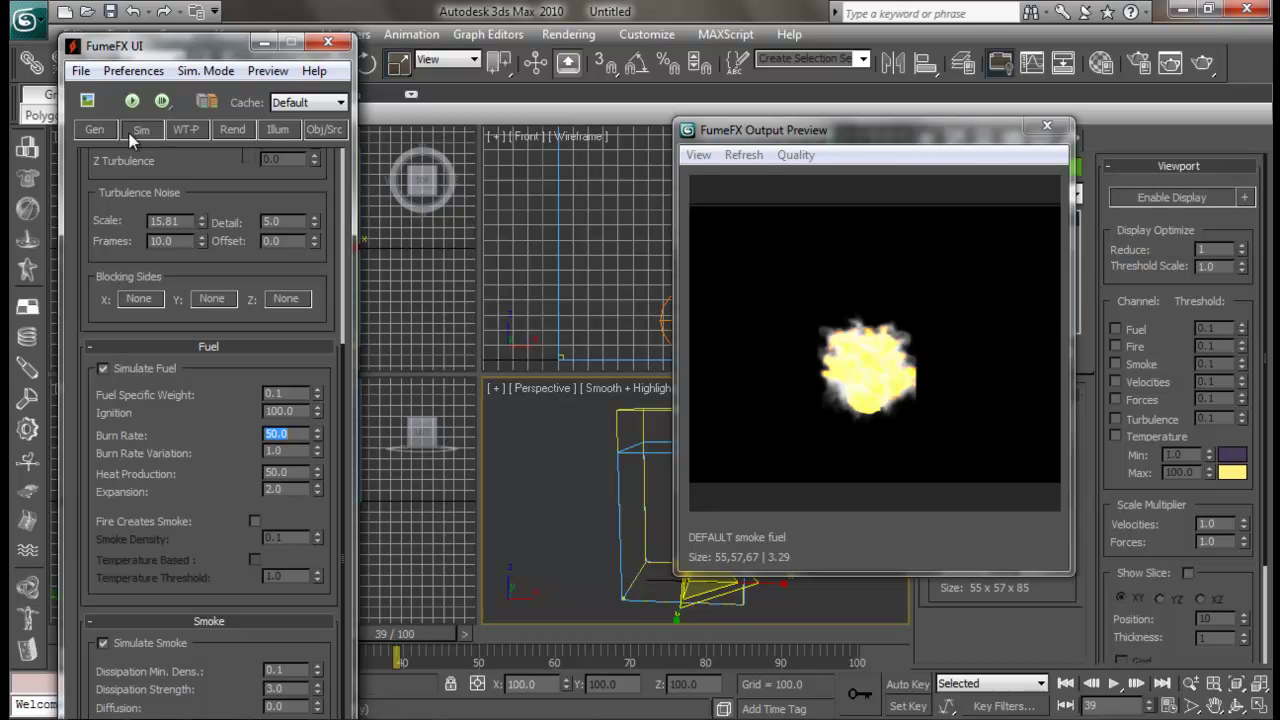
click(133, 102)
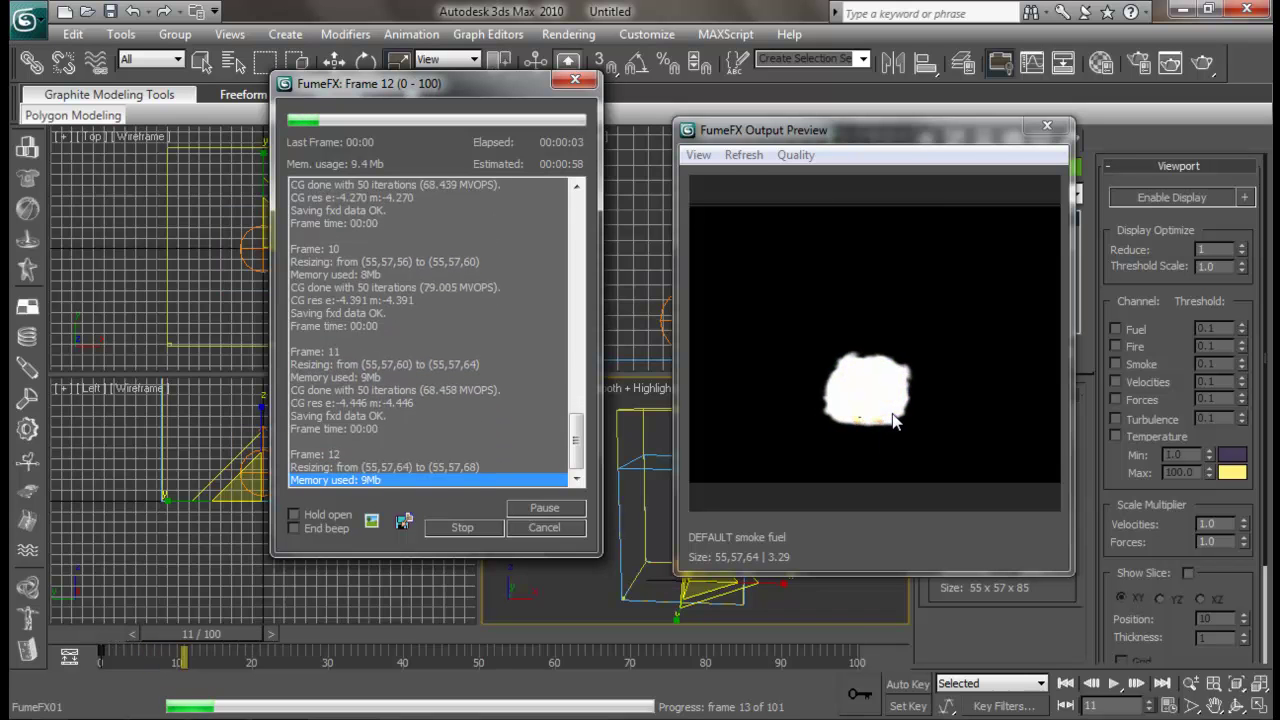
click(473, 524)
Tune Burn Rate to 13.2 and Expansion to 6.5, enable Fire Creates Smoke, and start simulating.
scroll(240, 500, down, 5)
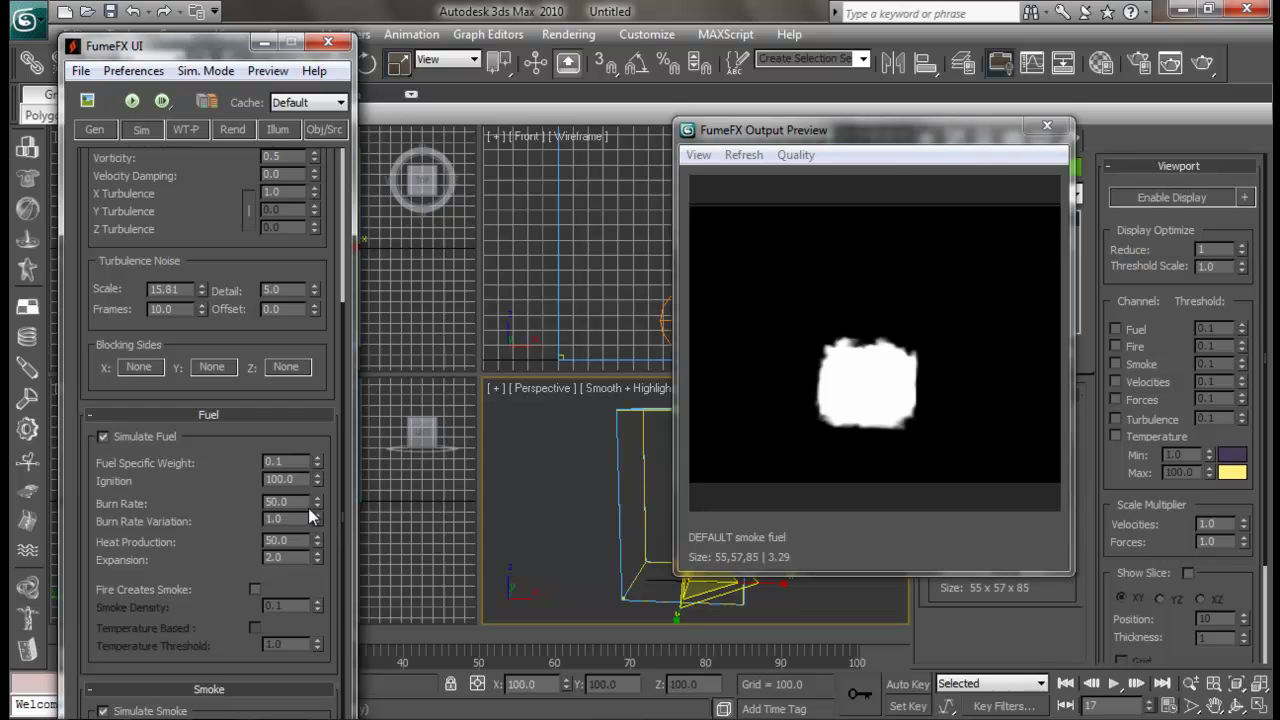
drag(317, 503, 318, 560)
drag(317, 507, 313, 455)
mouse_move(316, 563)
mouse_down()
mouse_move(318, 612)
mouse_move(317, 555)
mouse_up()
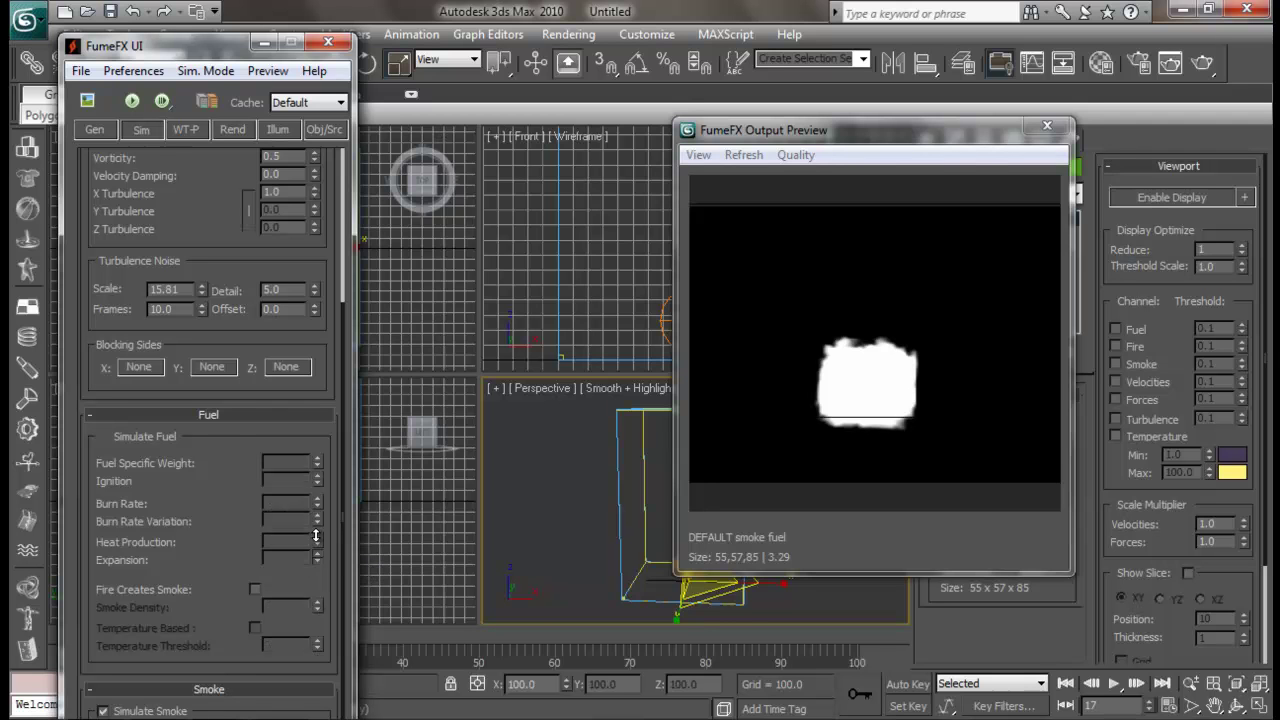
drag(317, 503, 322, 628)
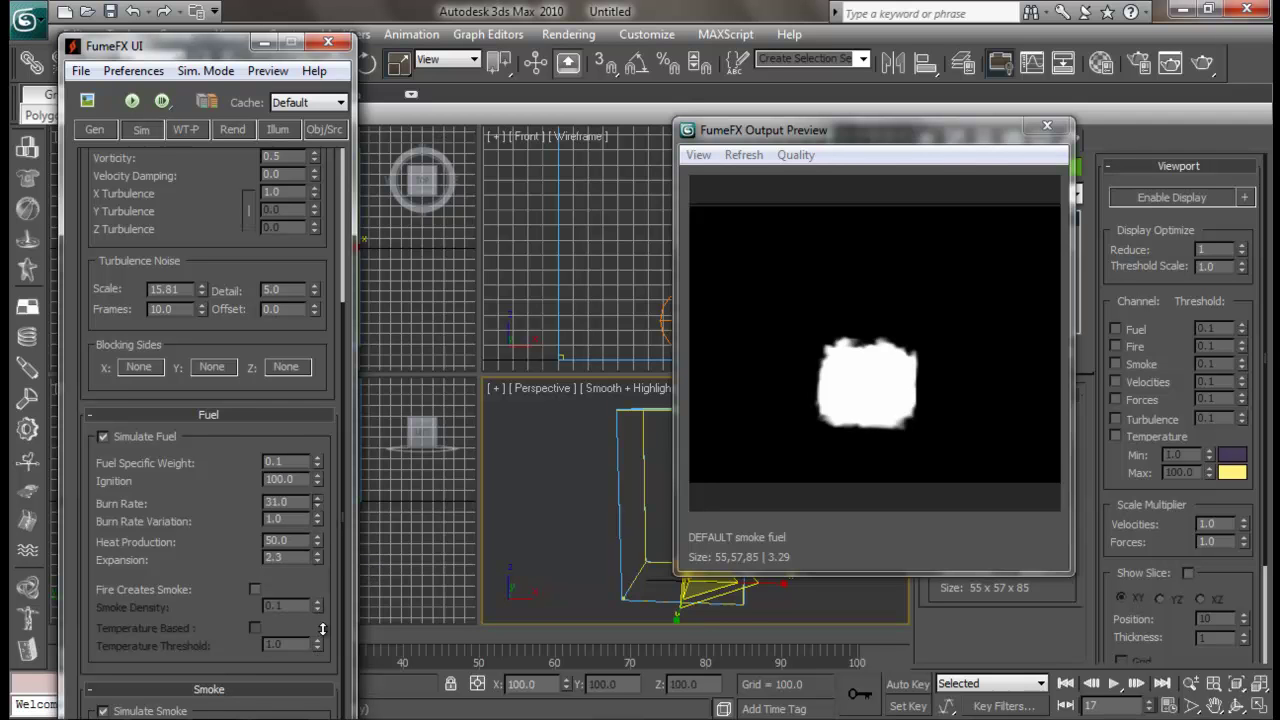
drag(318, 556, 321, 516)
drag(232, 497, 214, 352)
drag(213, 403, 207, 328)
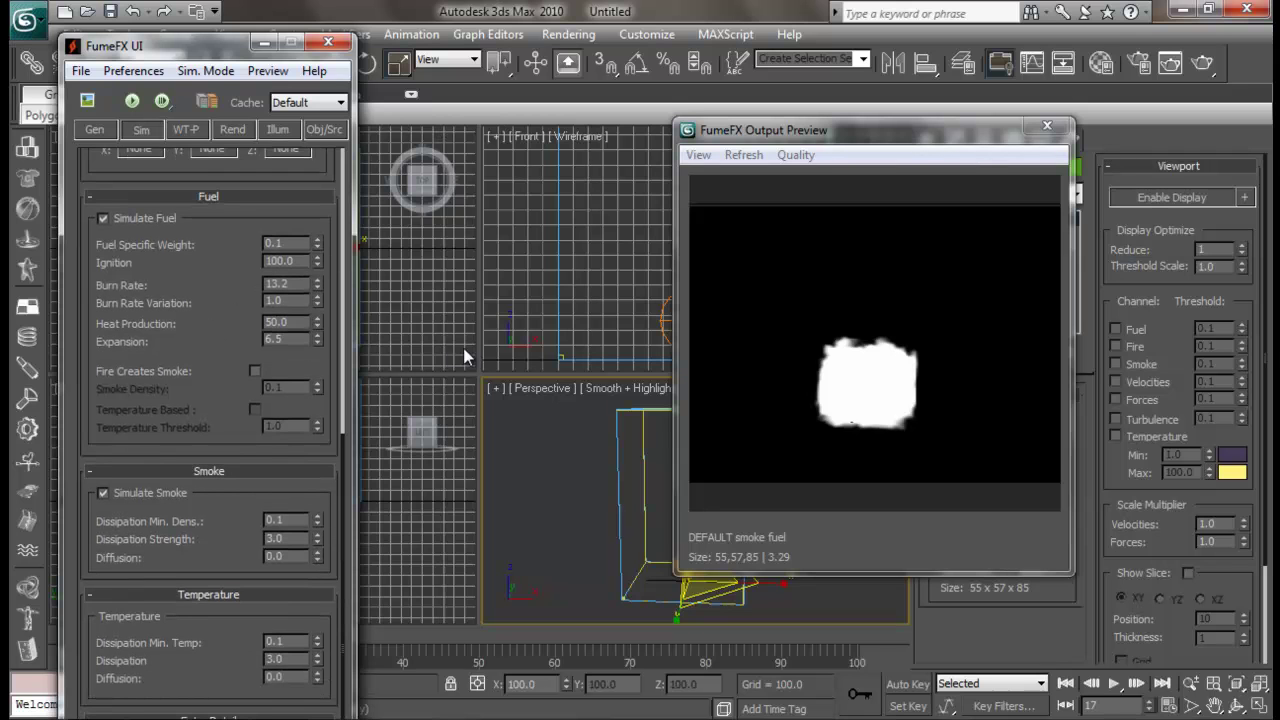
mouse_move(206, 282)
mouse_down()
mouse_move(204, 316)
mouse_move(202, 301)
mouse_up()
drag(197, 53, 213, 28)
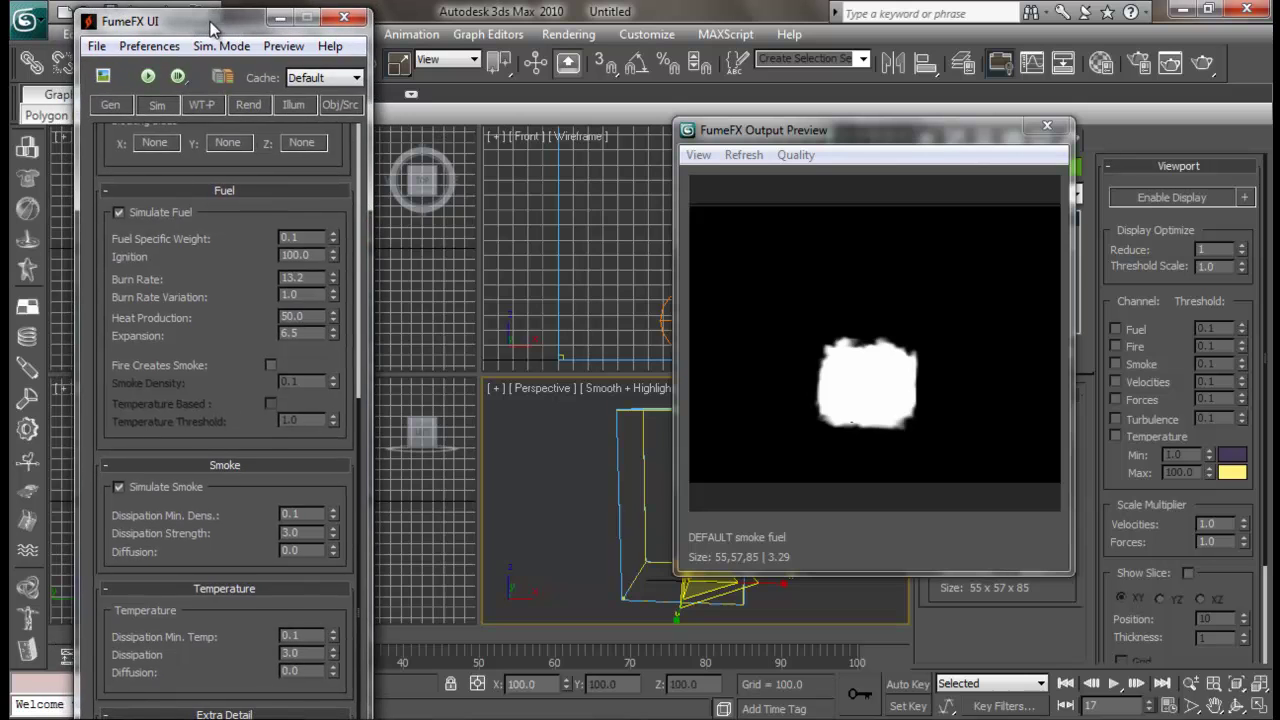
click(270, 364)
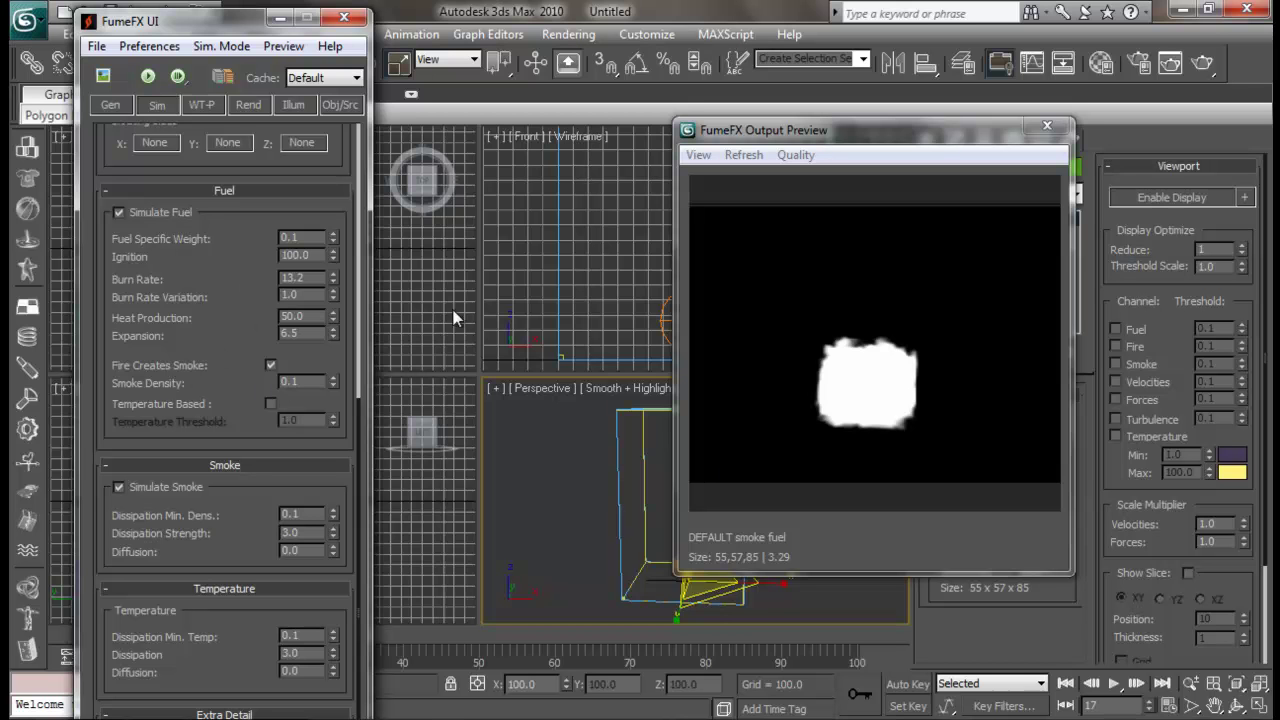
click(147, 78)
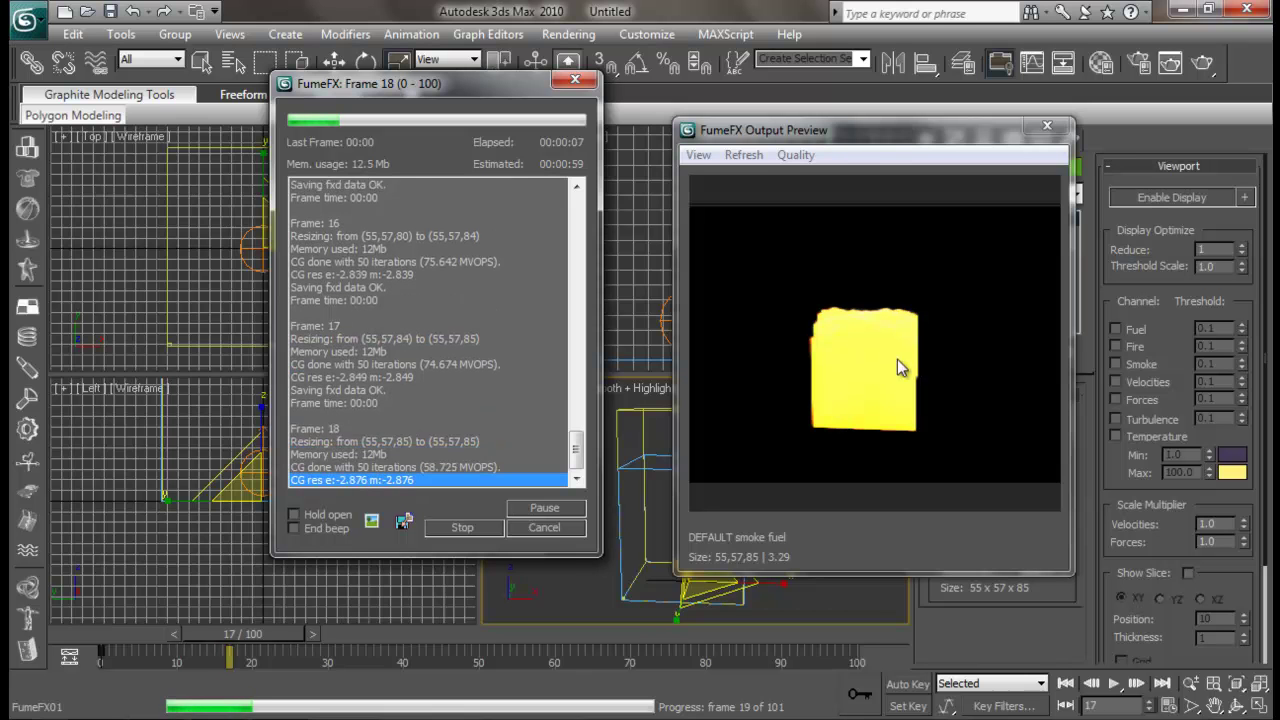
Stop the run and set Burn Rate 15, Expansion 2 and Smoke Density 1.
click(462, 527)
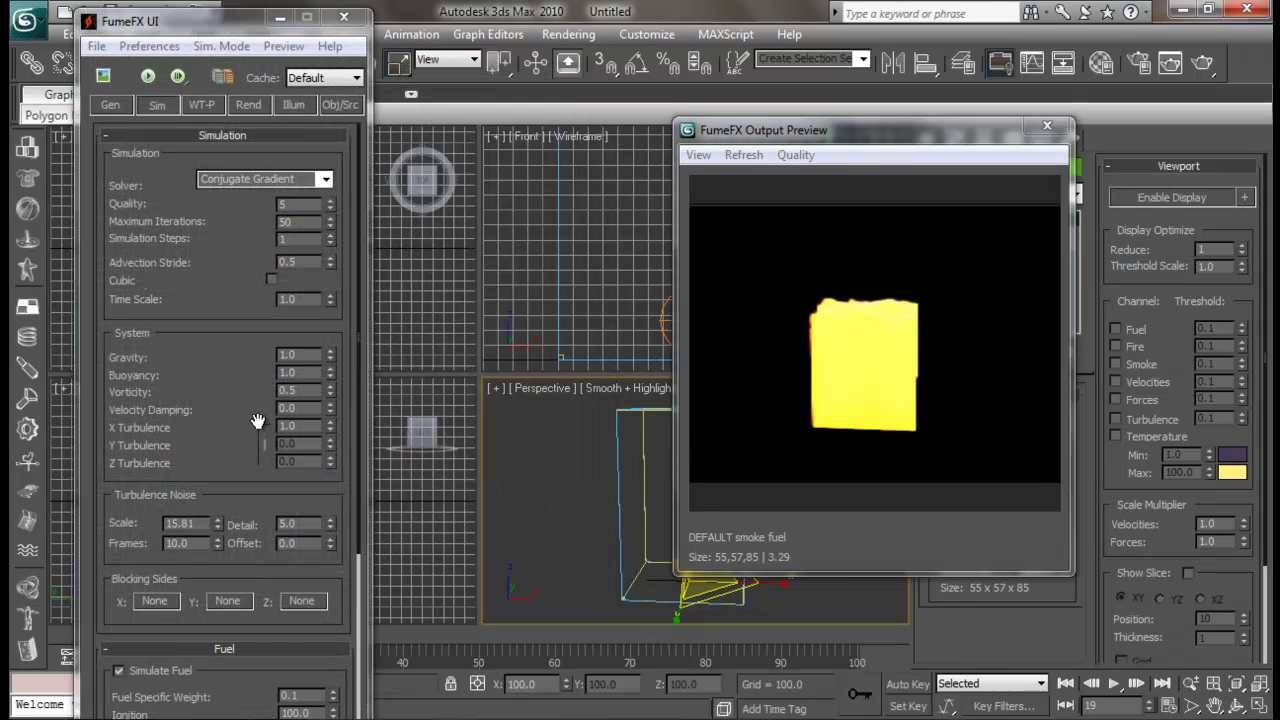
scroll(217, 240, down, 4)
scroll(316, 575, down, 2)
double_click(317, 507)
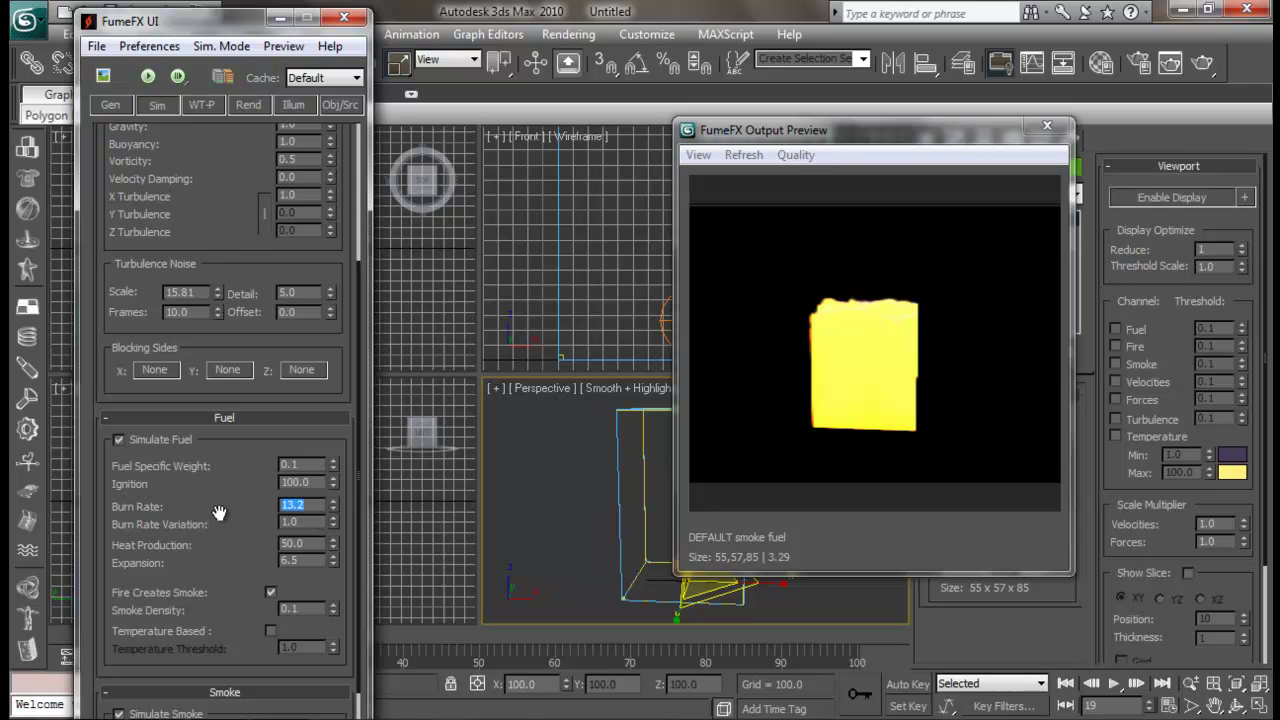
text(40)
key(Return)
text(2)
key(Return)
scroll(255, 401, down, 3)
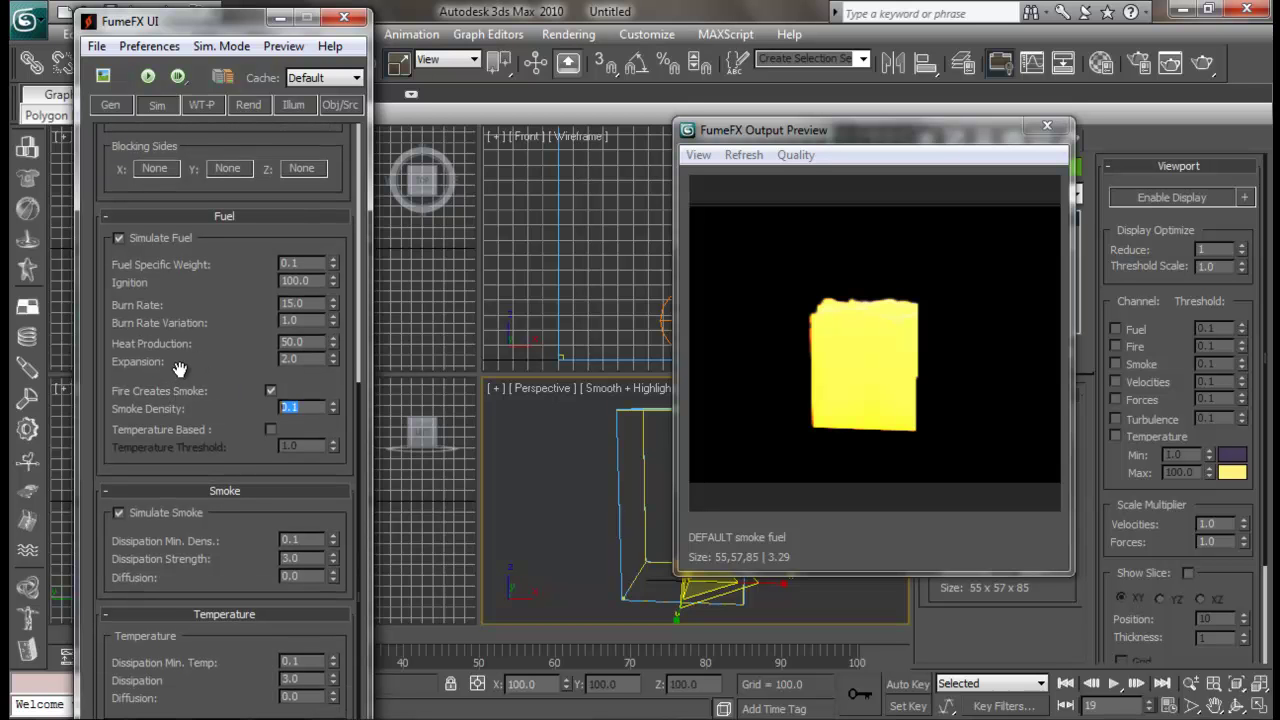
Re-simulate the grid with the new fuel settings and stop near frame 41.
click(148, 77)
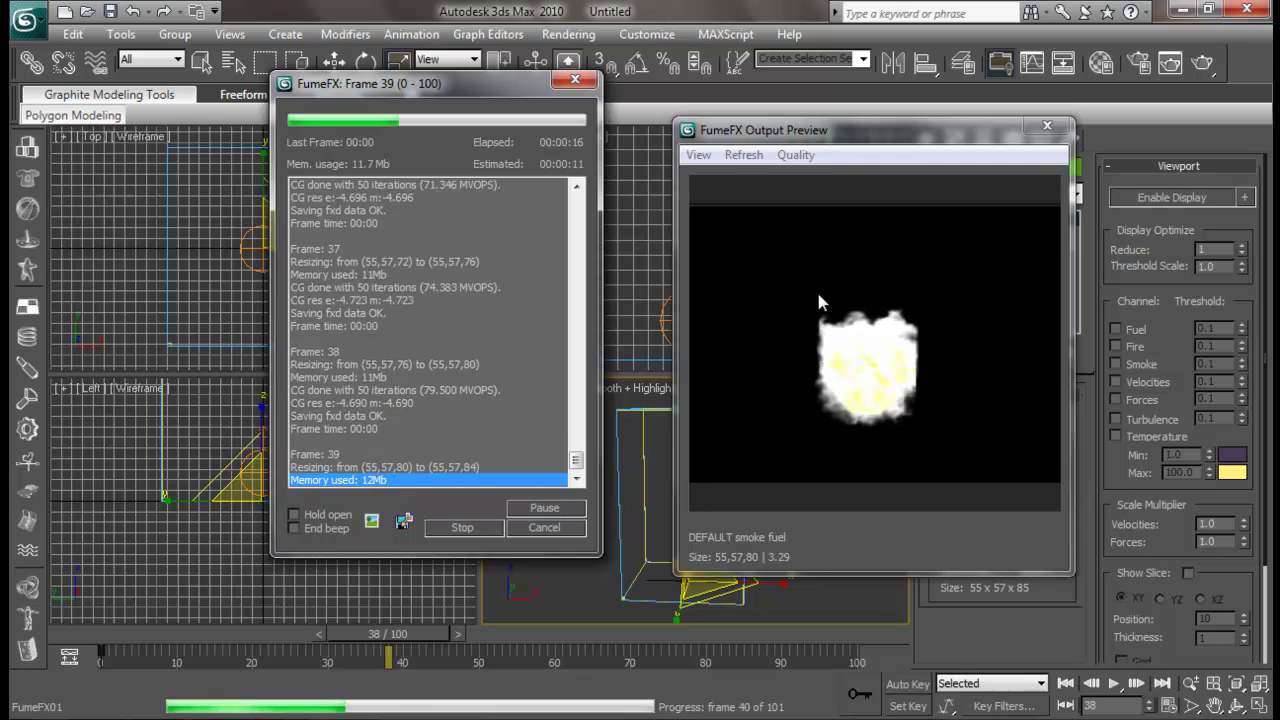
click(485, 524)
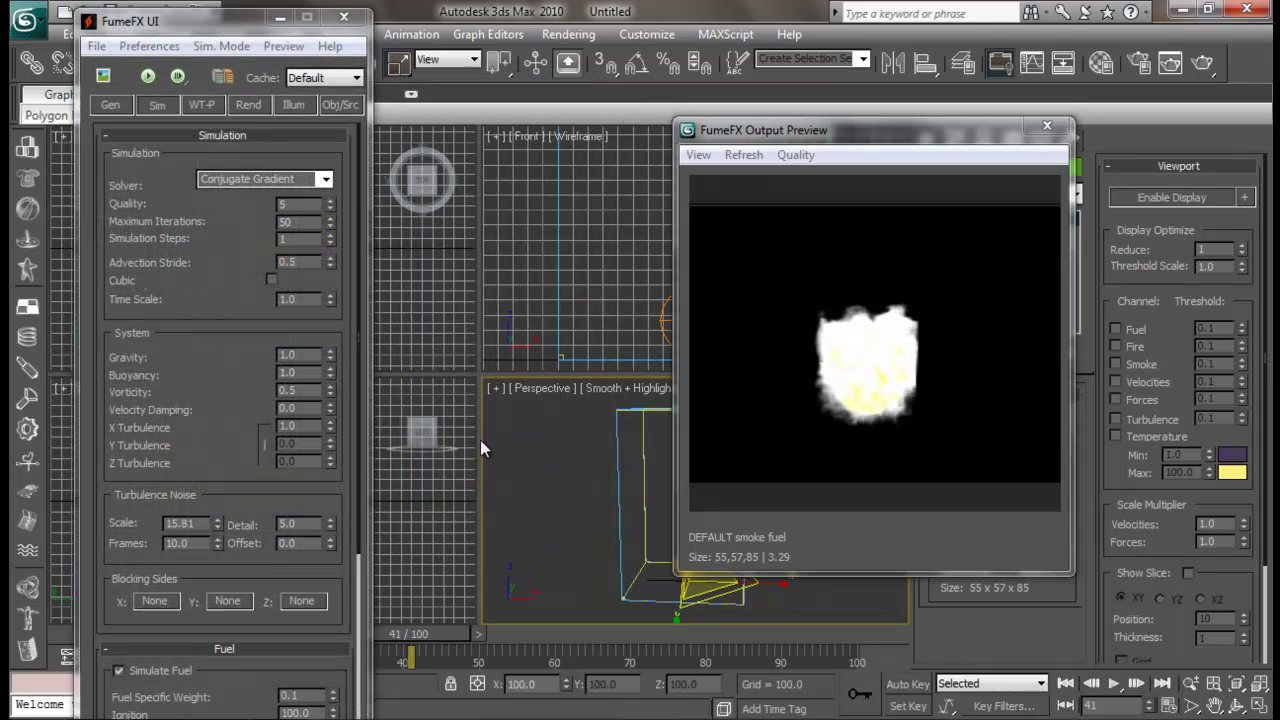
scroll(313, 482, down, 5)
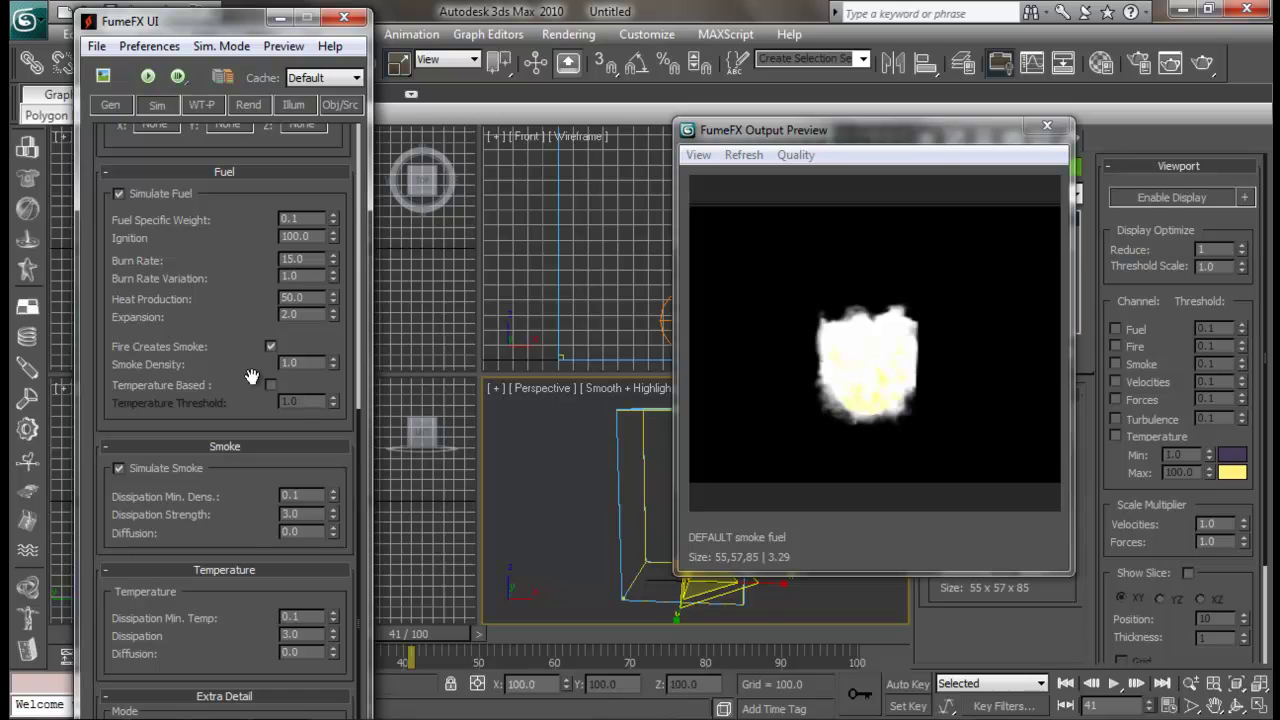
Shift the FumeFX UI window right beside the viewports and extend its bottom edge downward.
click(269, 345)
drag(225, 20, 328, 13)
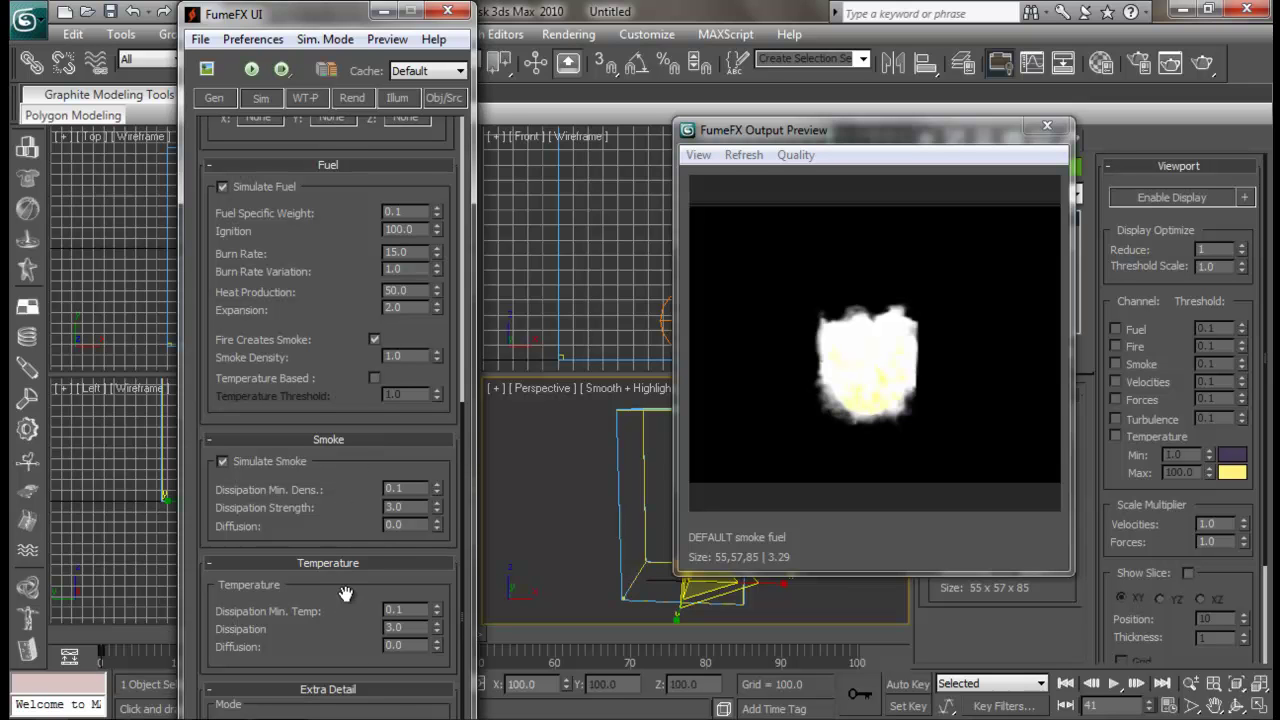
mouse_move(332, 20)
mouse_down()
mouse_move(342, 1)
mouse_move(335, 26)
mouse_up()
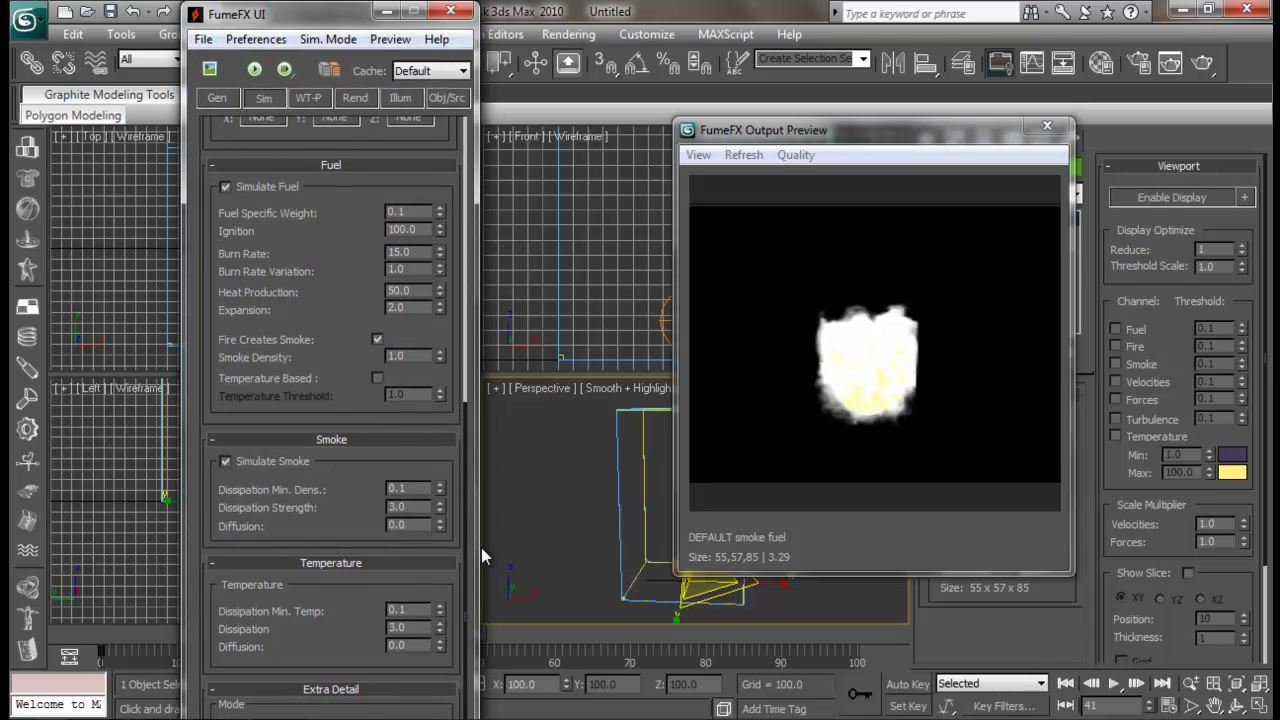
mouse_move(337, 8)
mouse_down()
mouse_move(338, 82)
mouse_move(344, 8)
mouse_up()
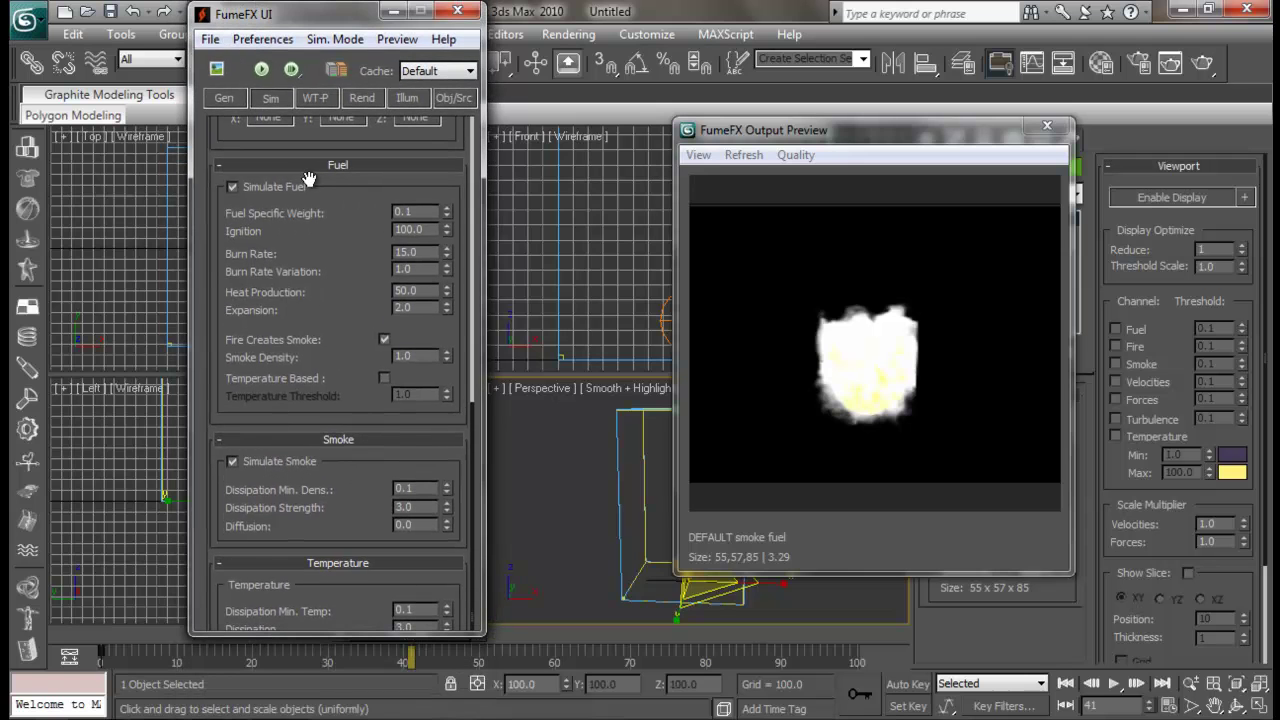
drag(342, 630, 346, 714)
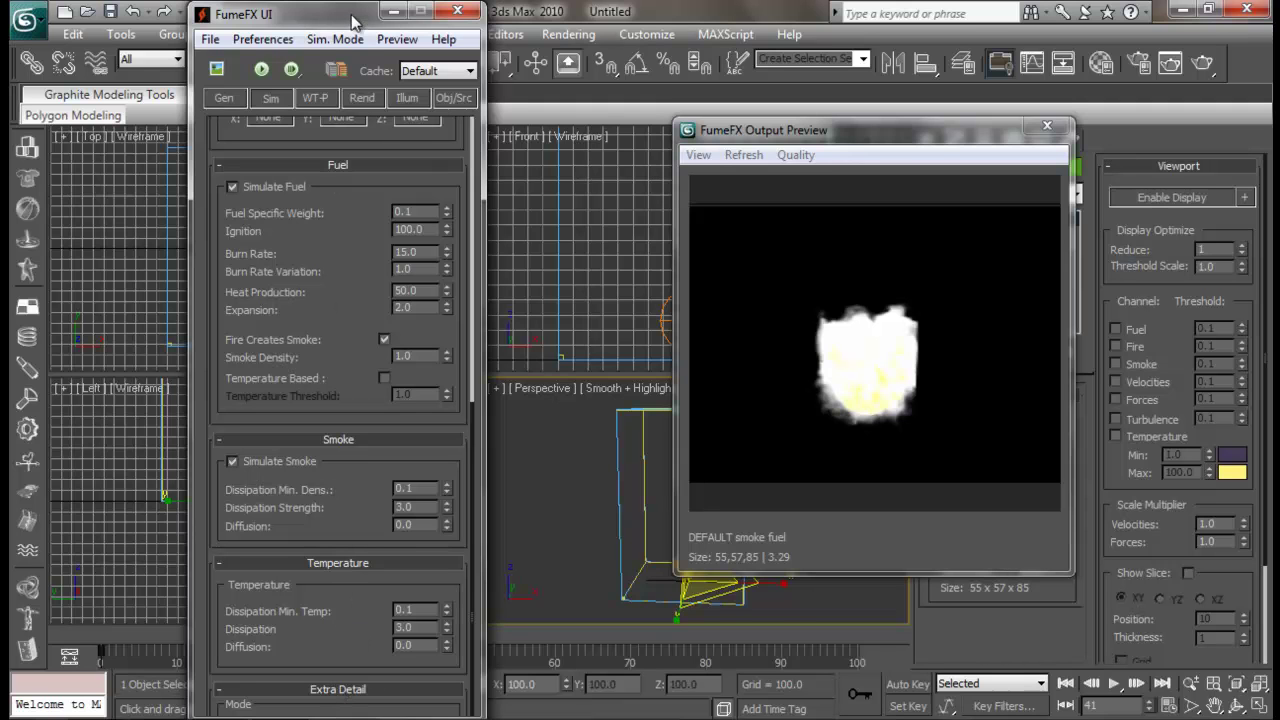
drag(353, 20, 304, 25)
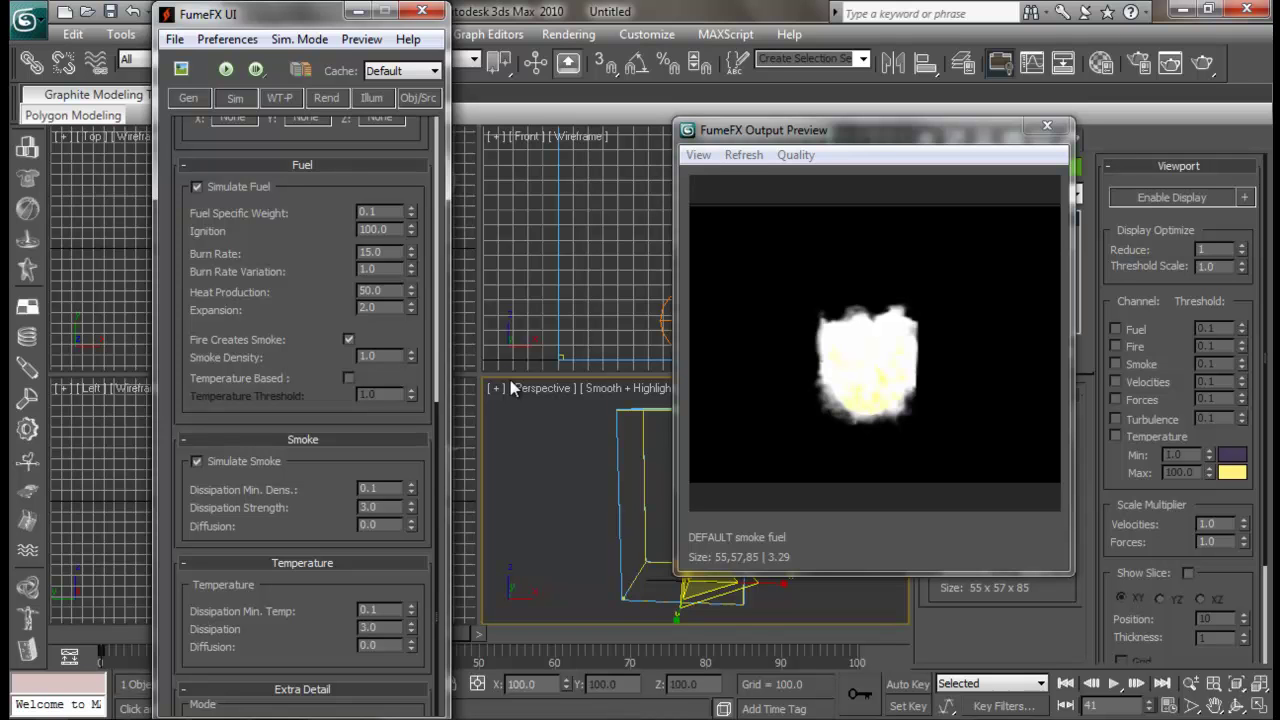
click(188, 98)
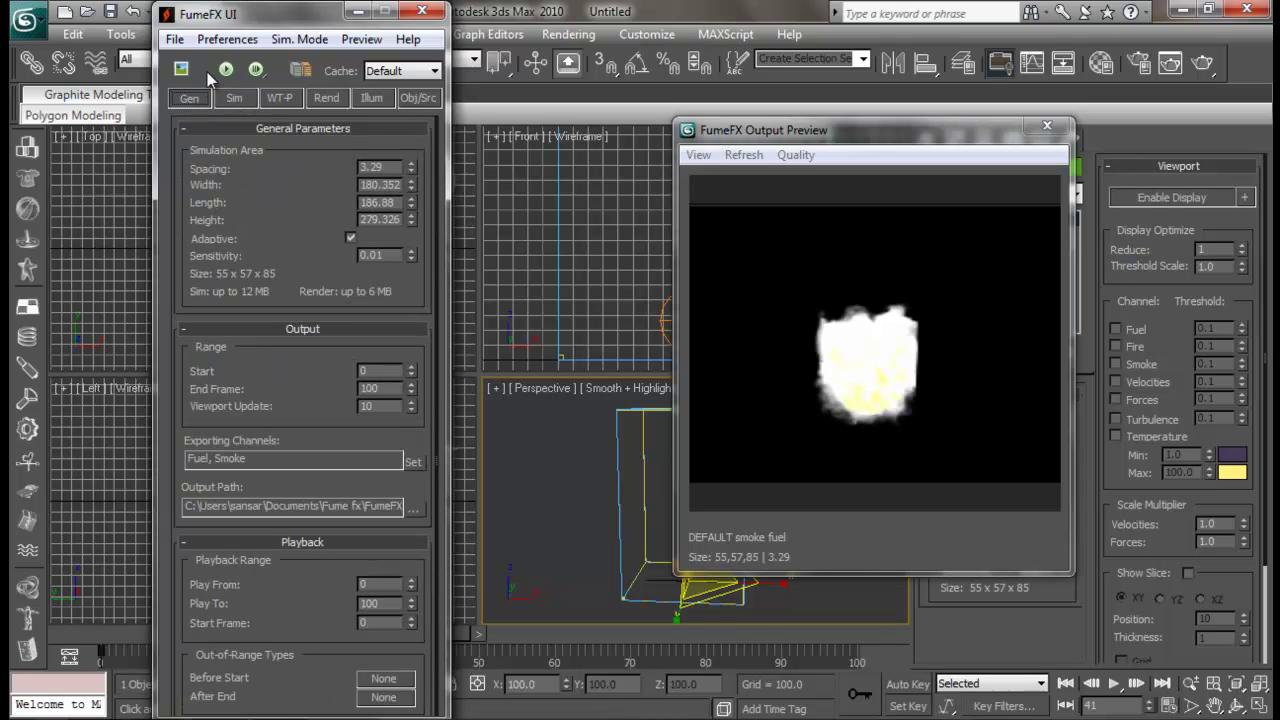
scroll(288, 280, down, 1)
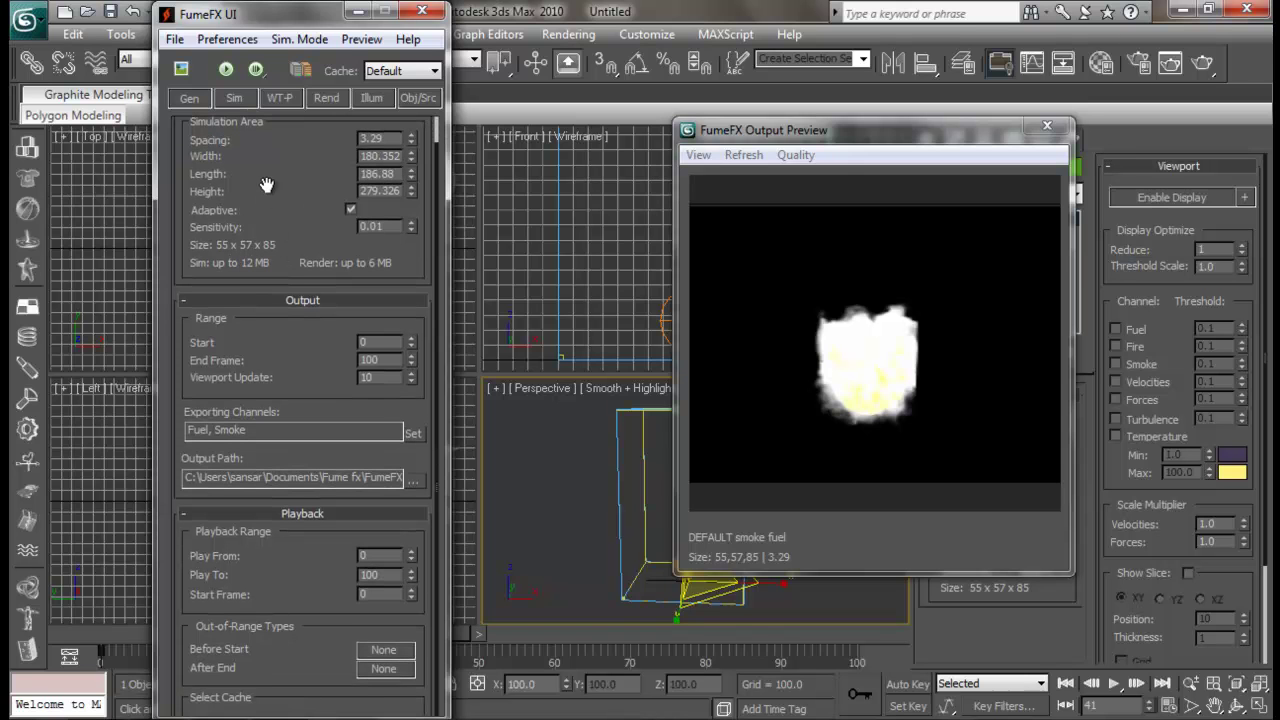
click(240, 98)
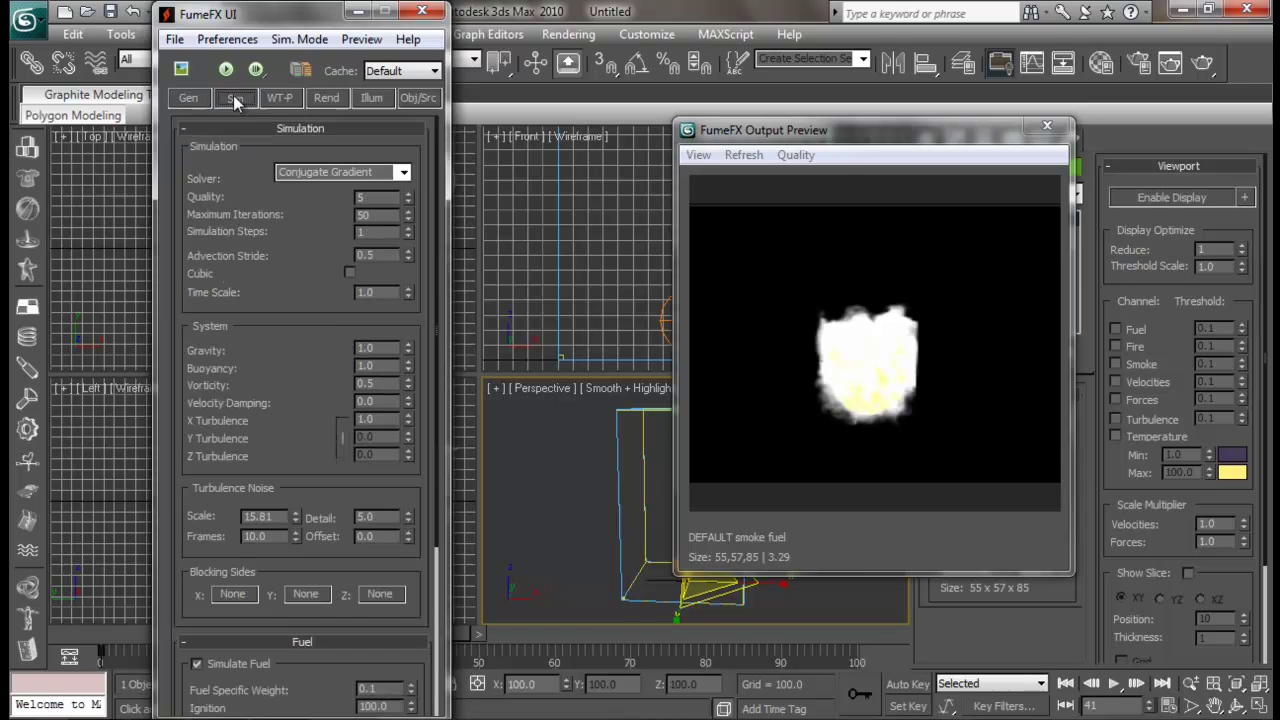
scroll(316, 250, down, 3)
scroll(306, 172, down, 8)
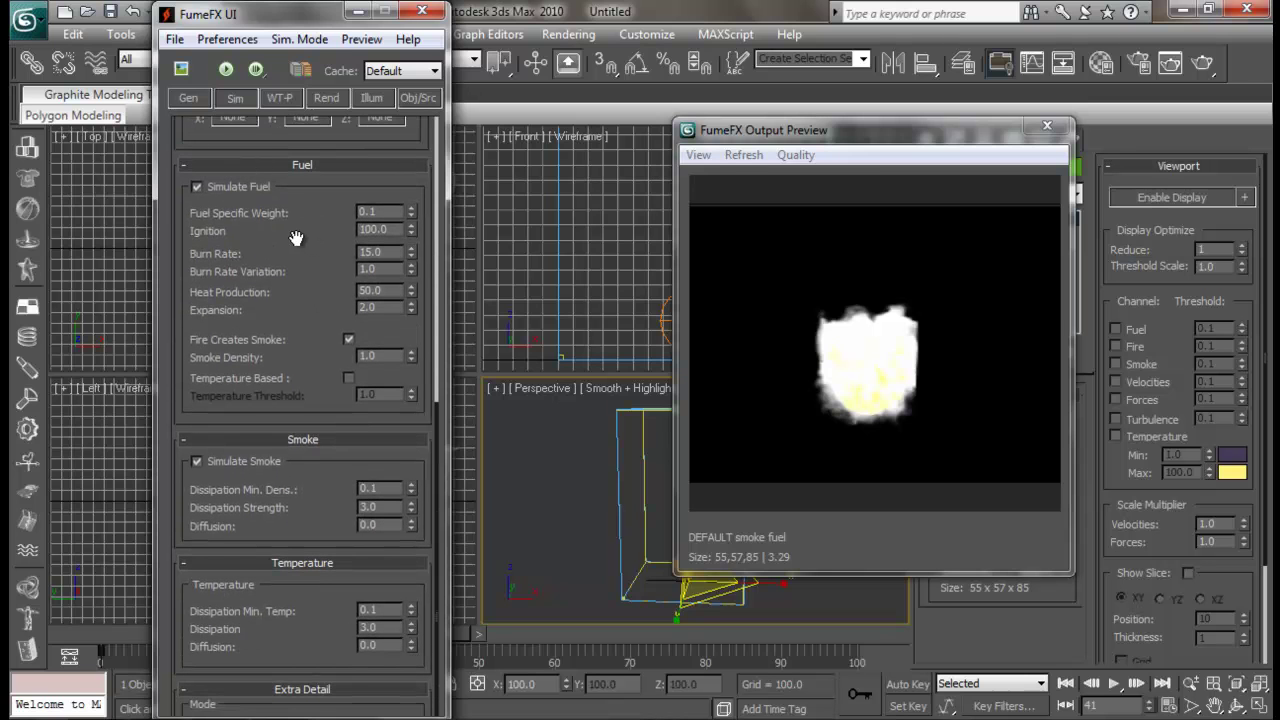
scroll(314, 290, up, 12)
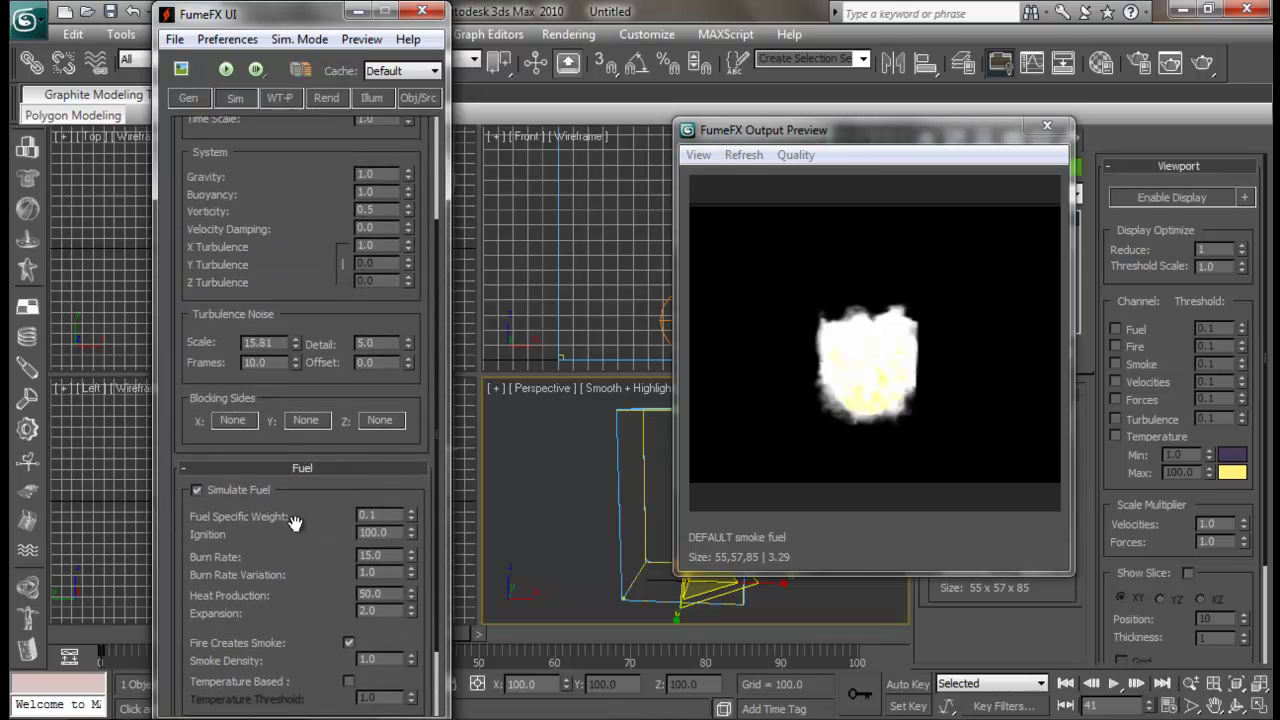
scroll(300, 412, down, 11)
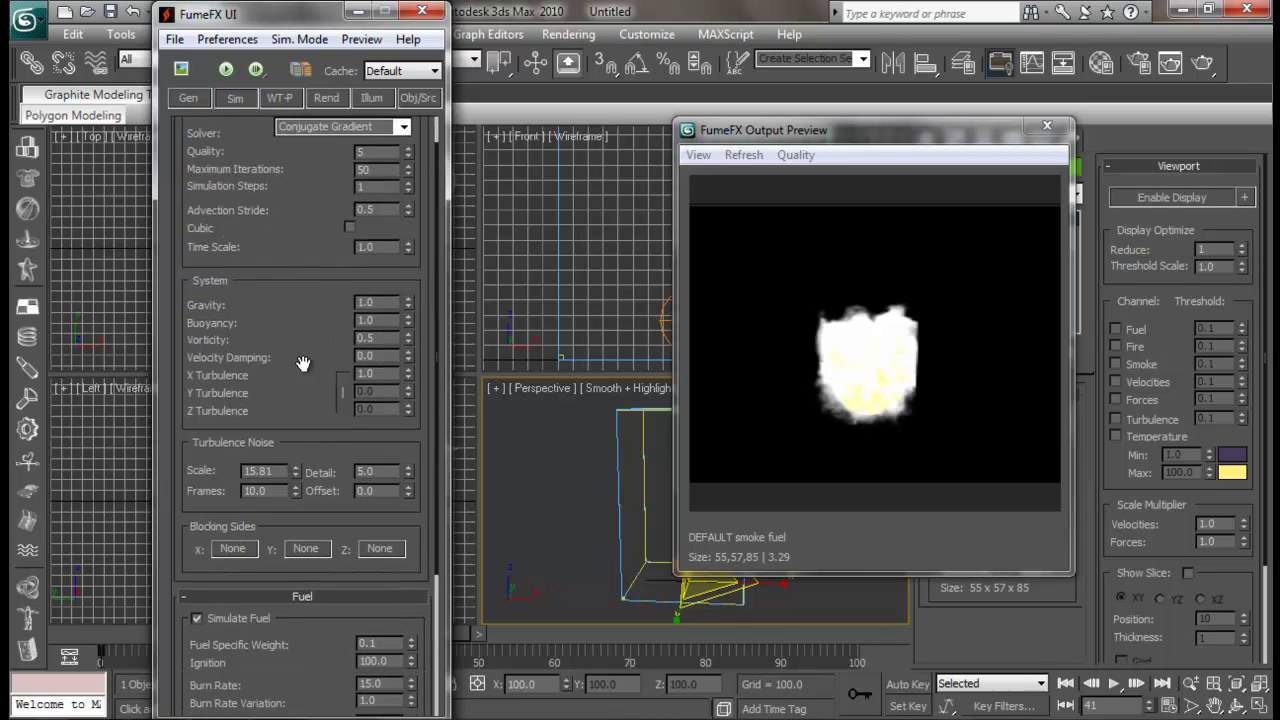
scroll(322, 344, down, 1)
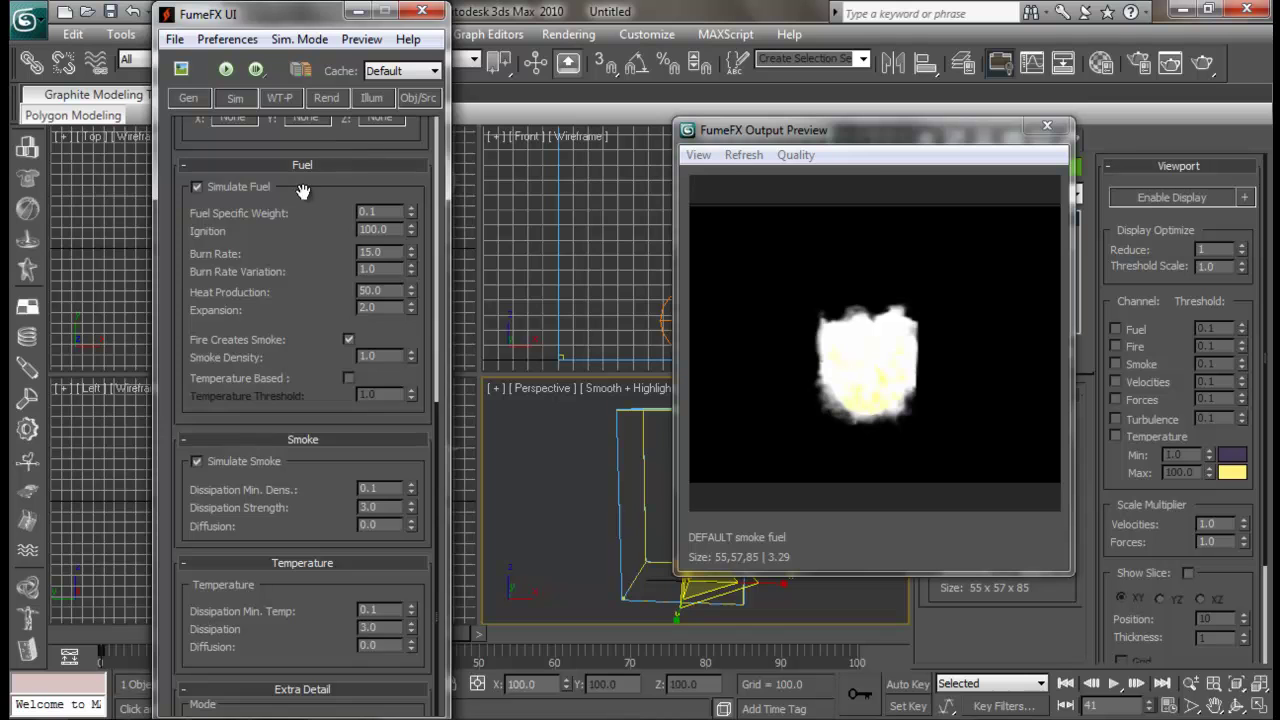
scroll(304, 192, up, 7)
drag(279, 203, 288, 375)
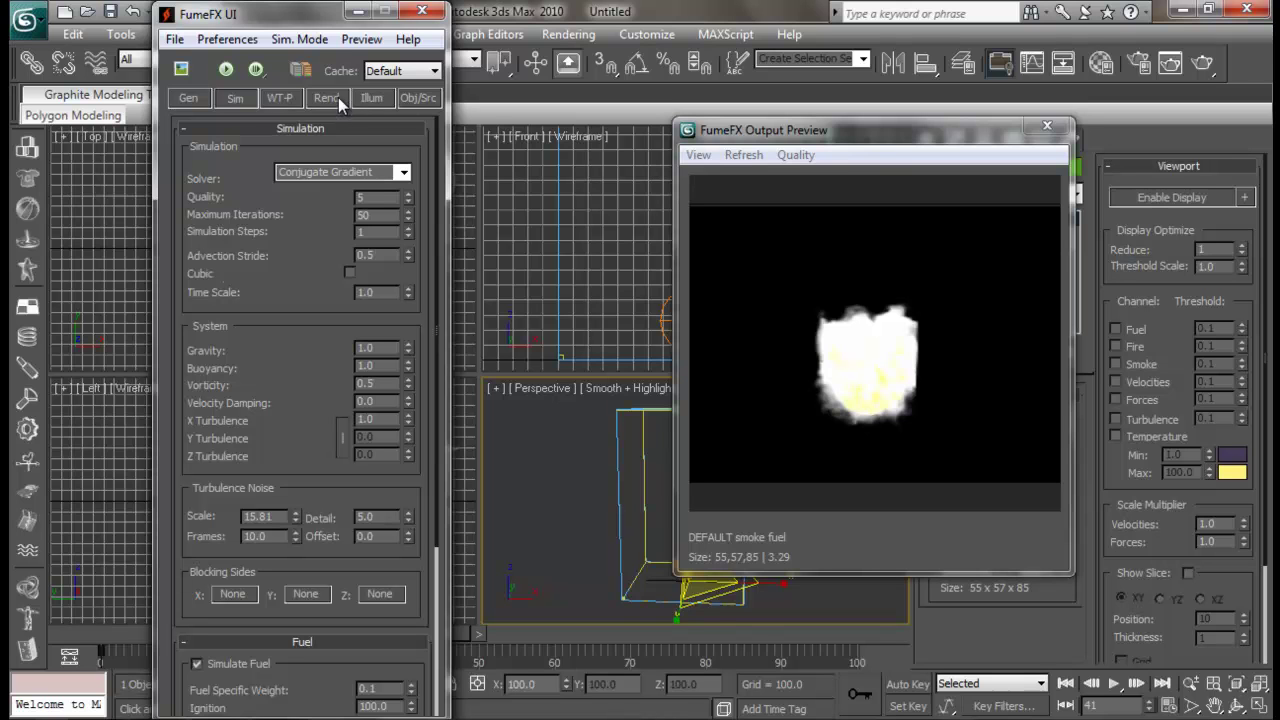
drag(309, 357, 321, 100)
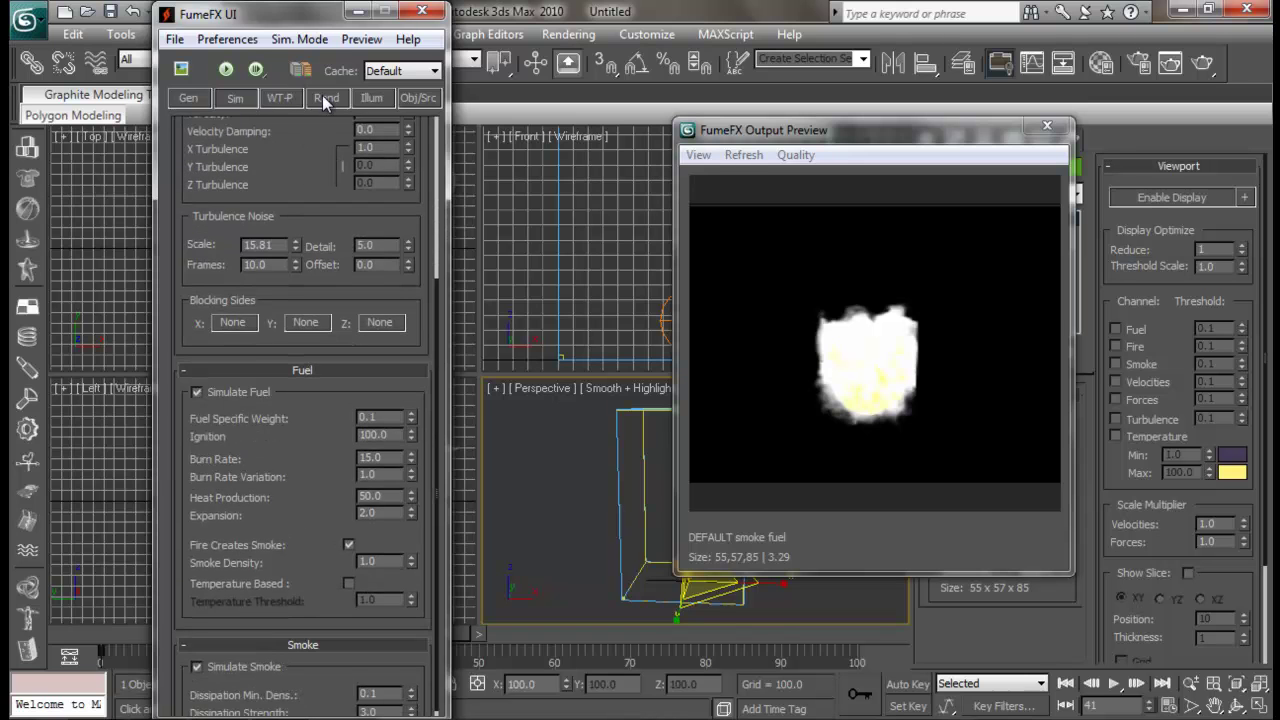
click(325, 97)
click(371, 97)
click(415, 98)
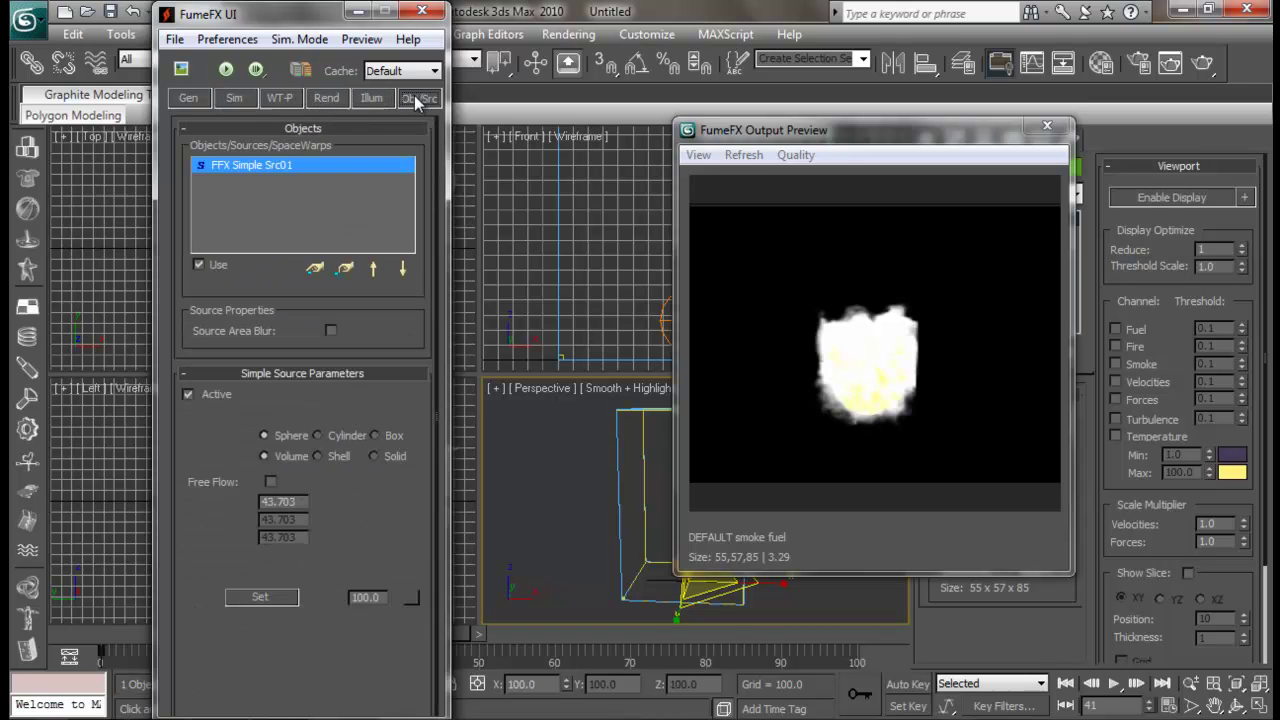
click(330, 99)
click(371, 99)
click(428, 99)
click(322, 100)
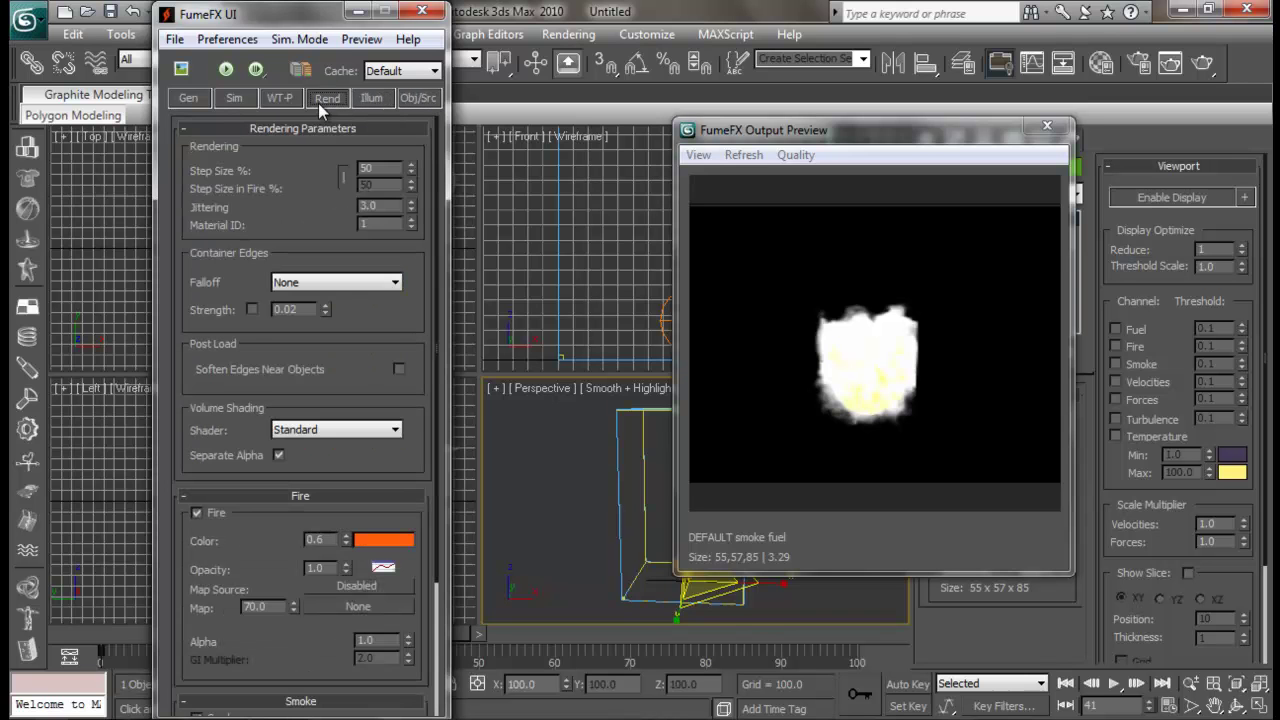
click(248, 98)
drag(318, 254, 303, 171)
scroll(303, 171, down, 3)
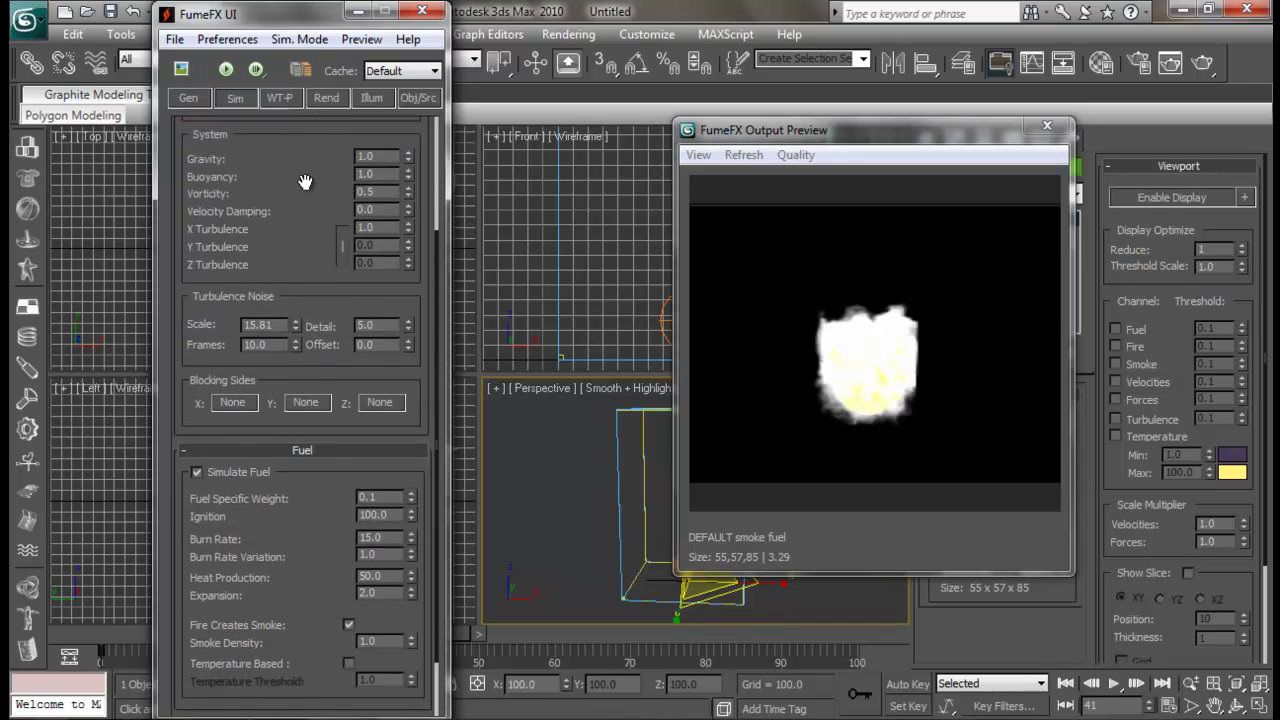
drag(305, 182, 343, 378)
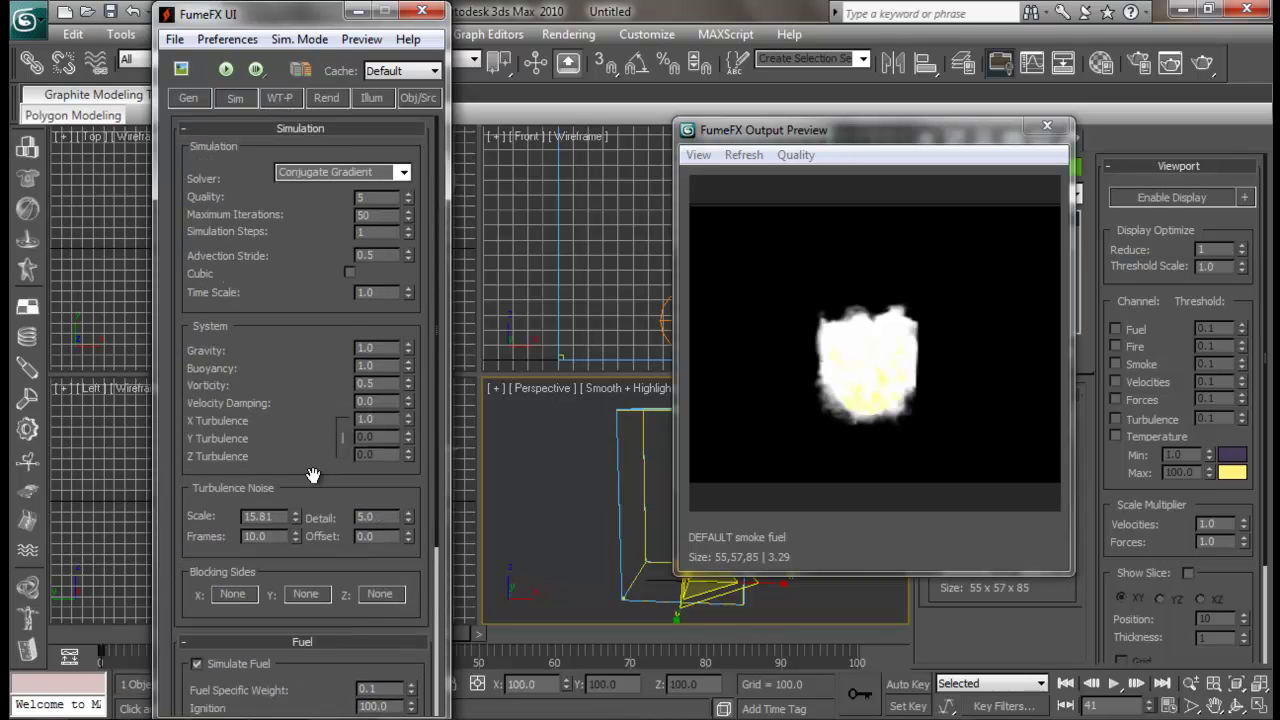